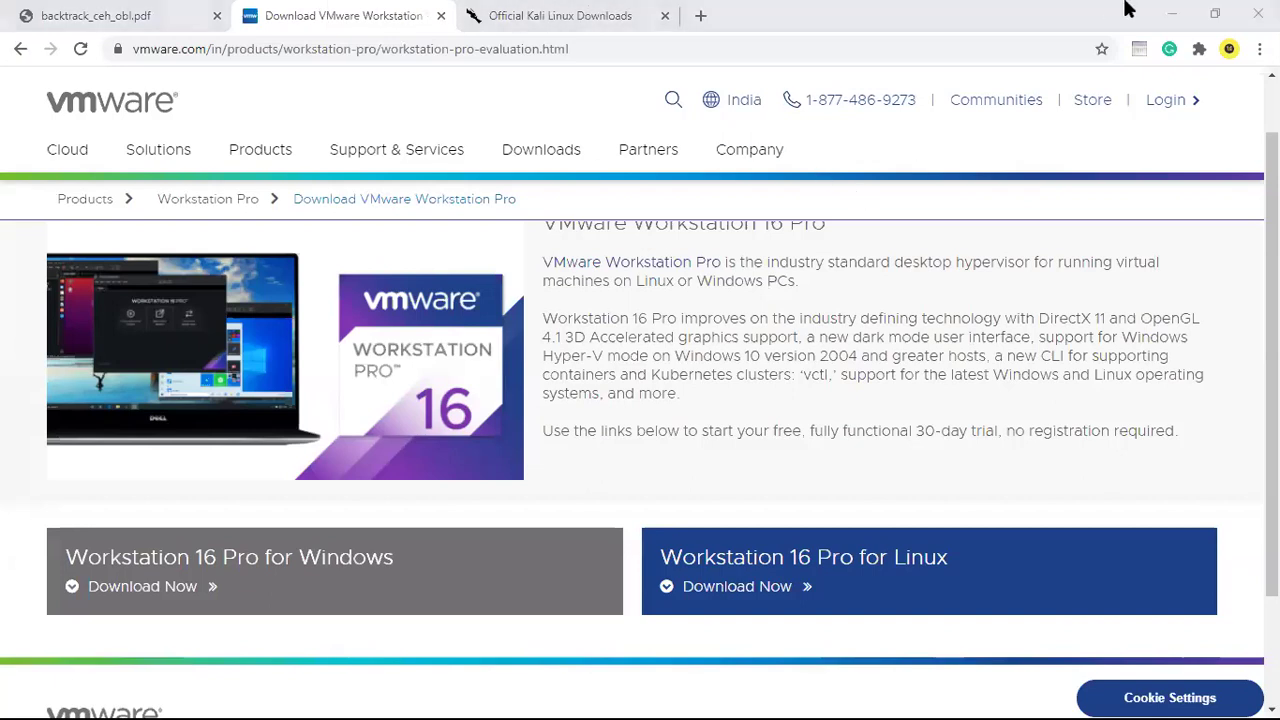
Minimize Chrome and bring the VMware Player home screen with KaliVM and Kali VM 2 forward.
click(1157, 9)
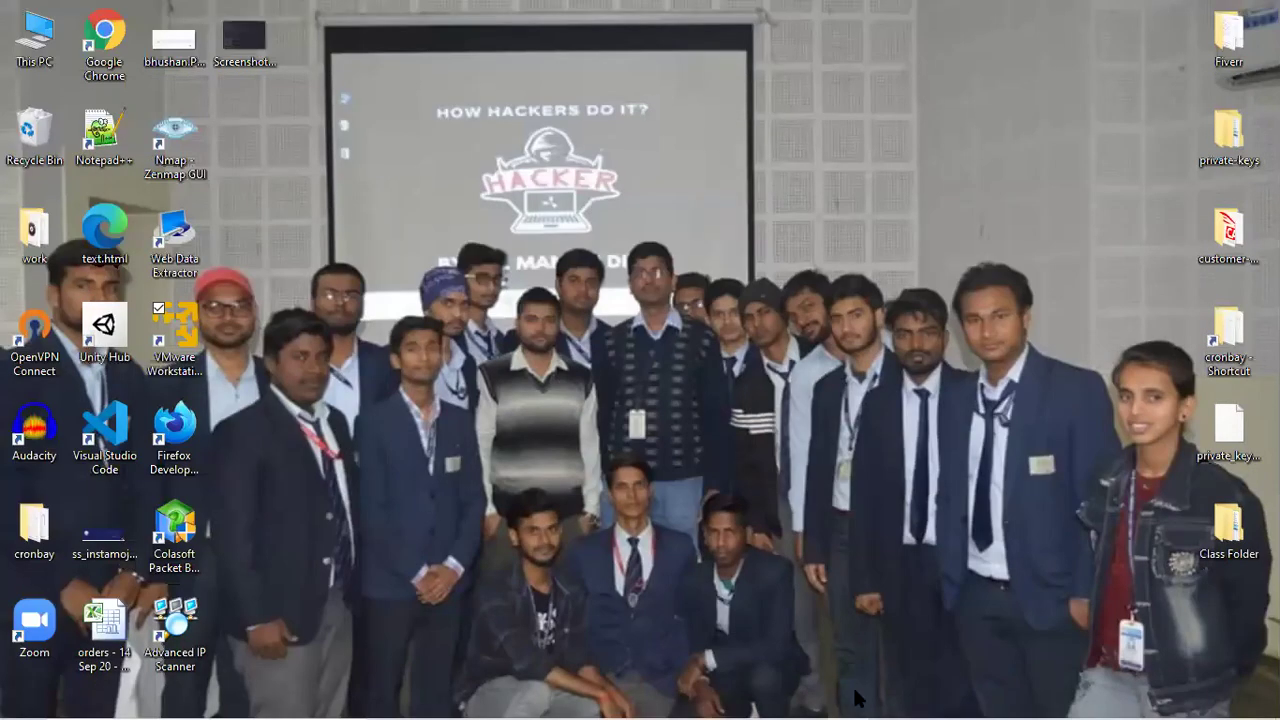
click(908, 697)
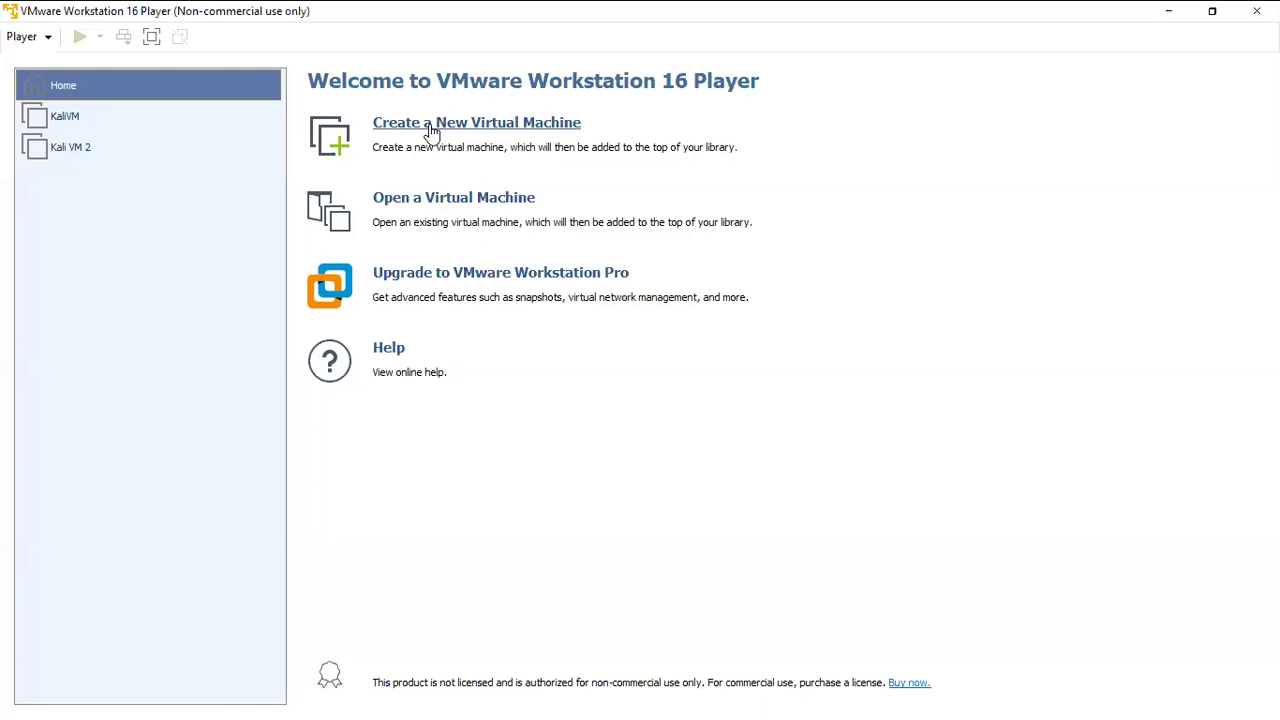
Create a new virtual machine installing from the kali-linux-2018.4-amd64.iso disc image.
click(430, 128)
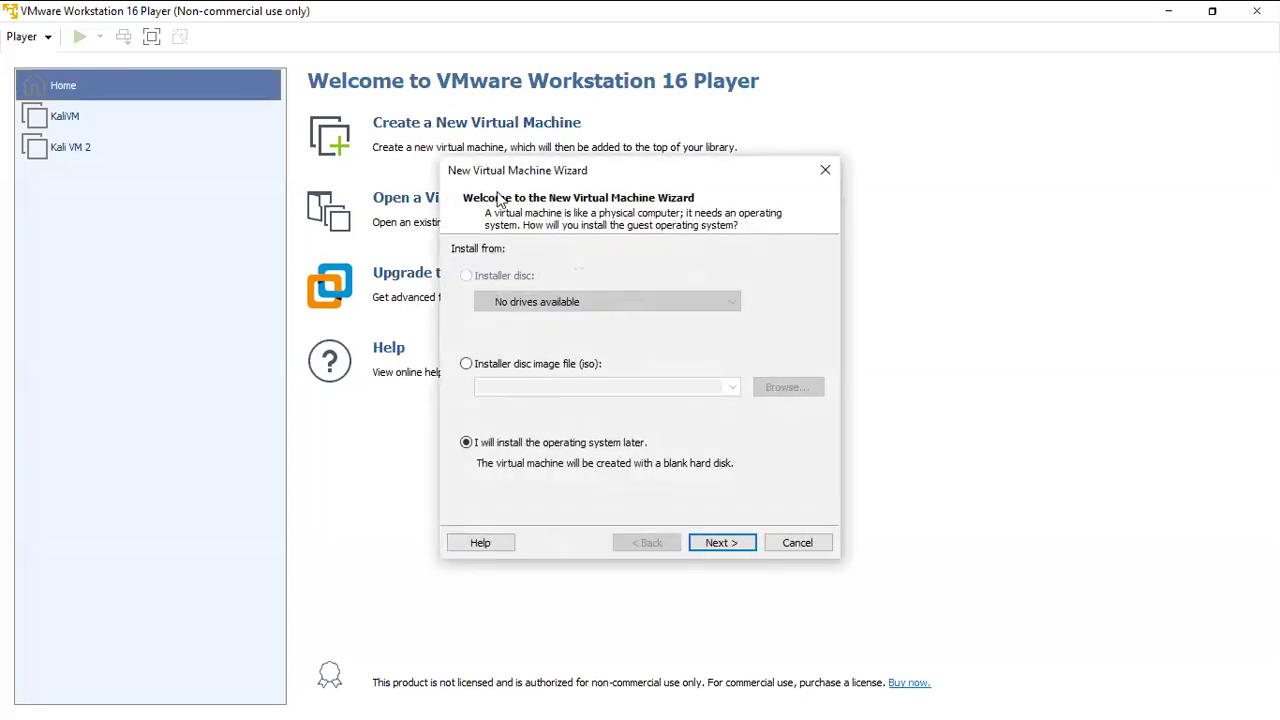
drag(519, 175, 215, 153)
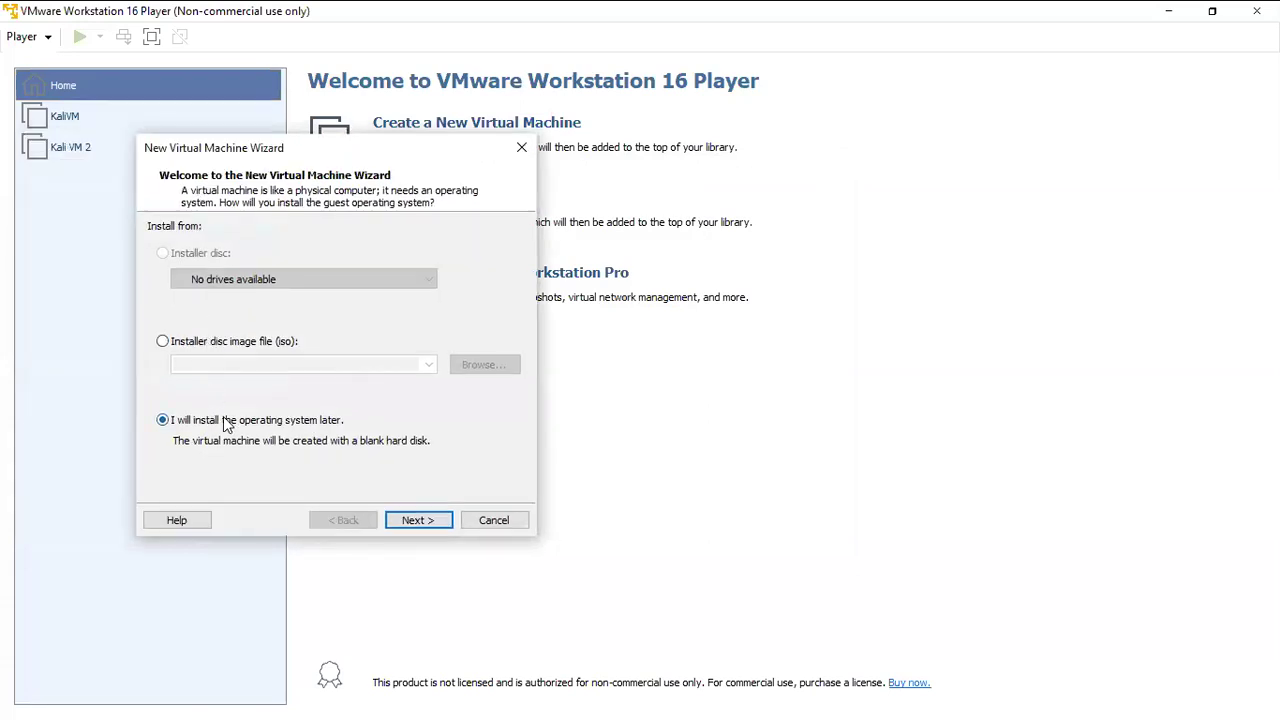
click(163, 341)
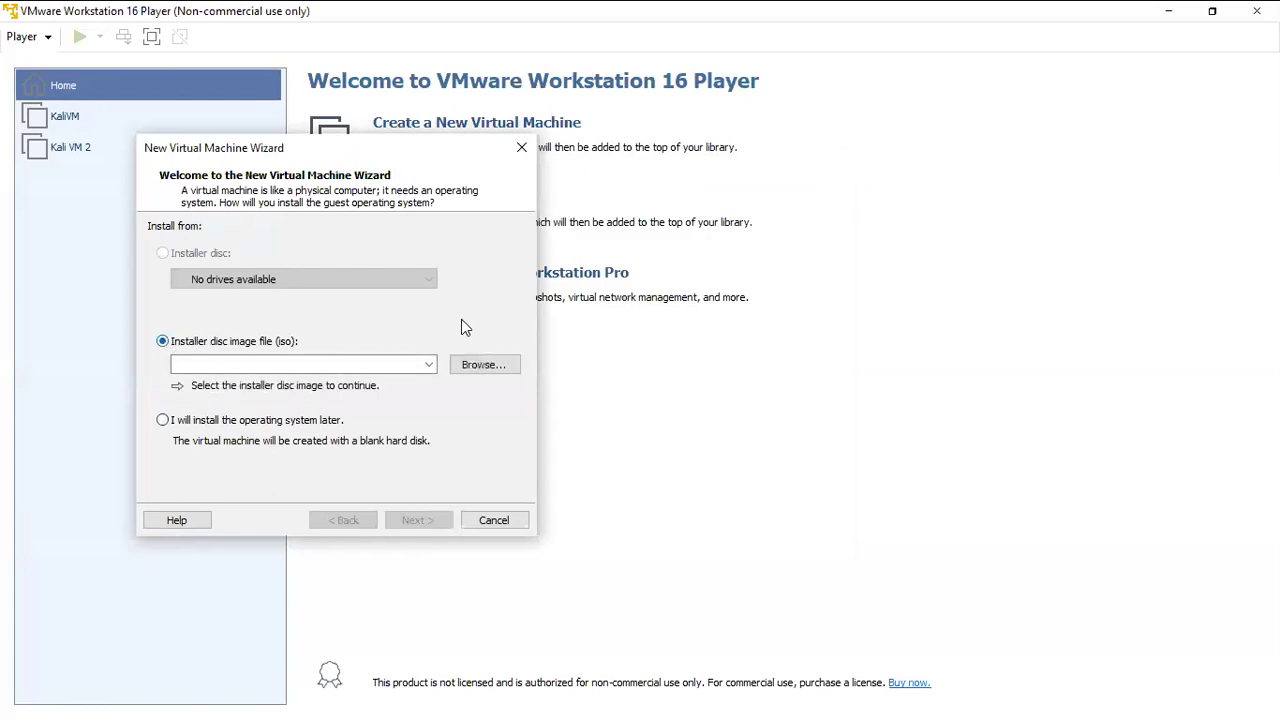
click(484, 364)
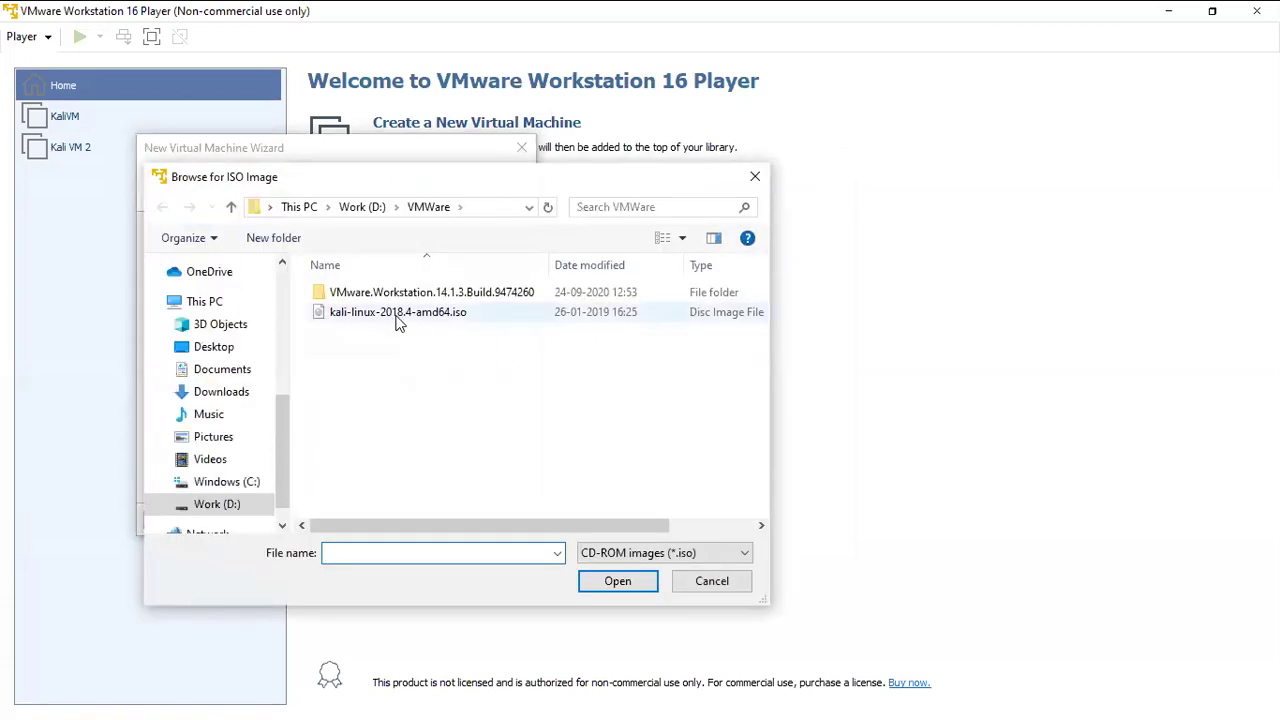
click(410, 318)
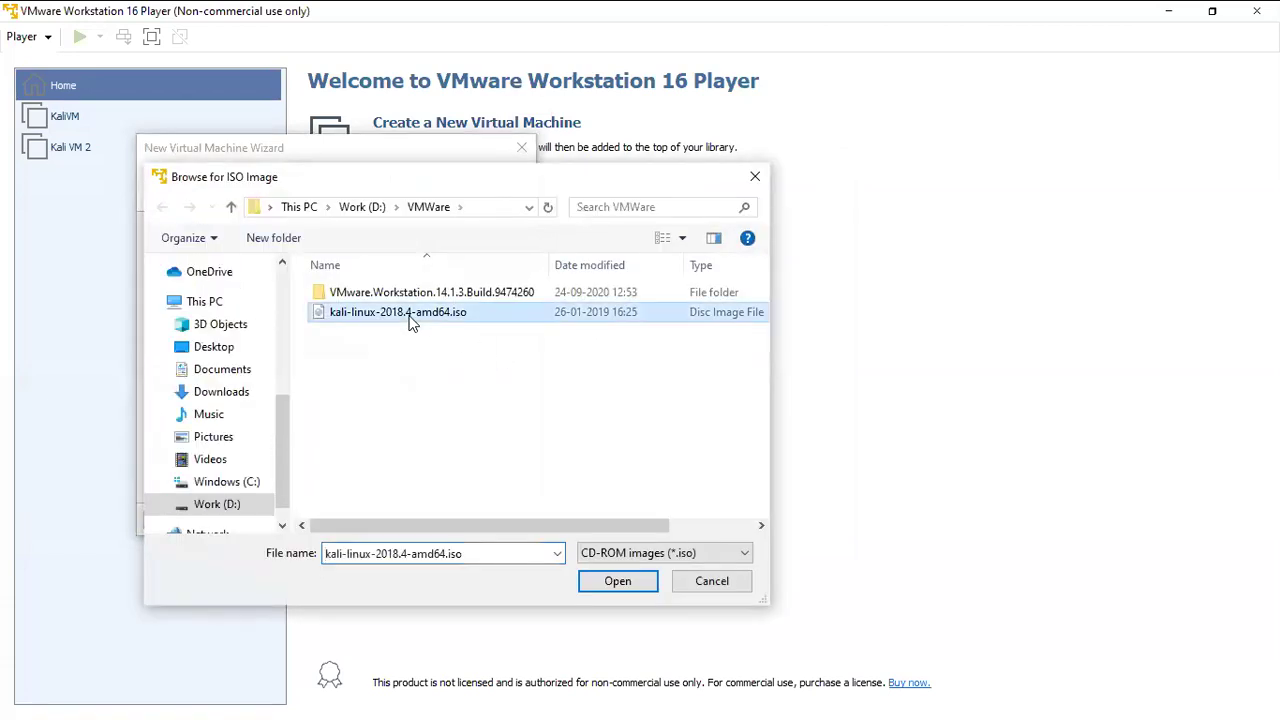
double_click(410, 318)
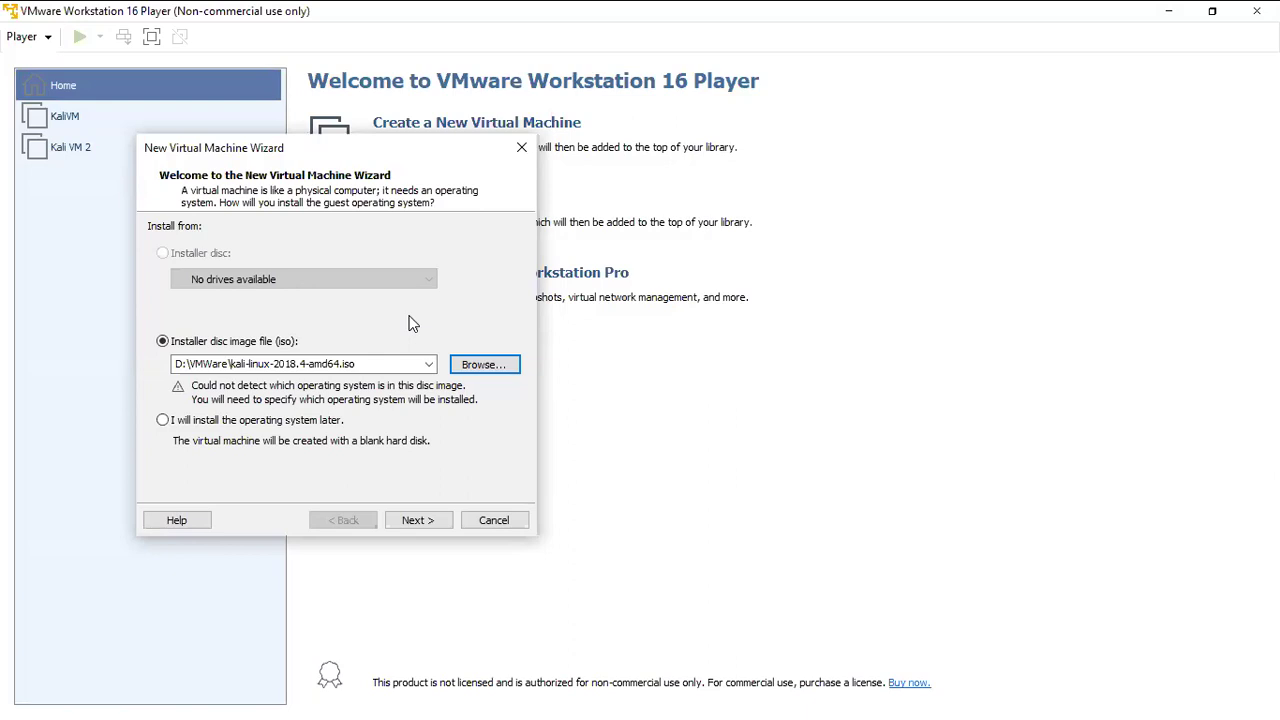
click(444, 522)
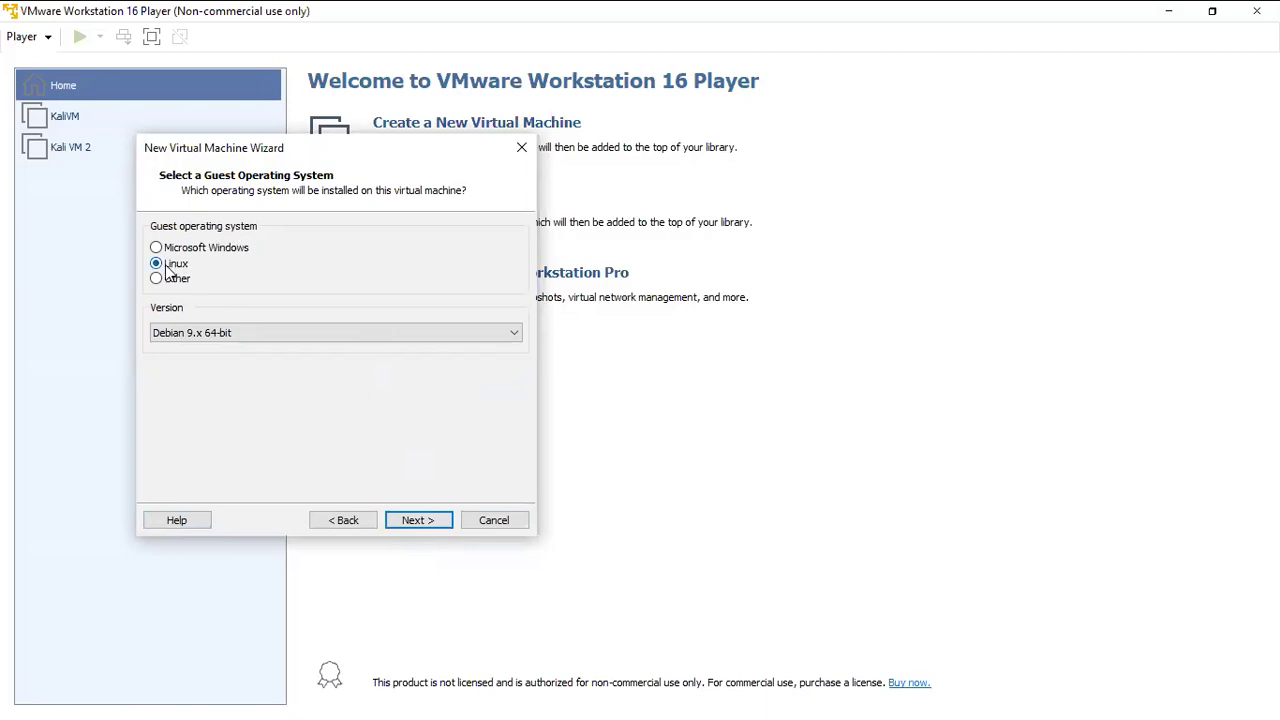
Keep Linux with version Debian 9.x 64-bit as the guest operating system.
click(244, 334)
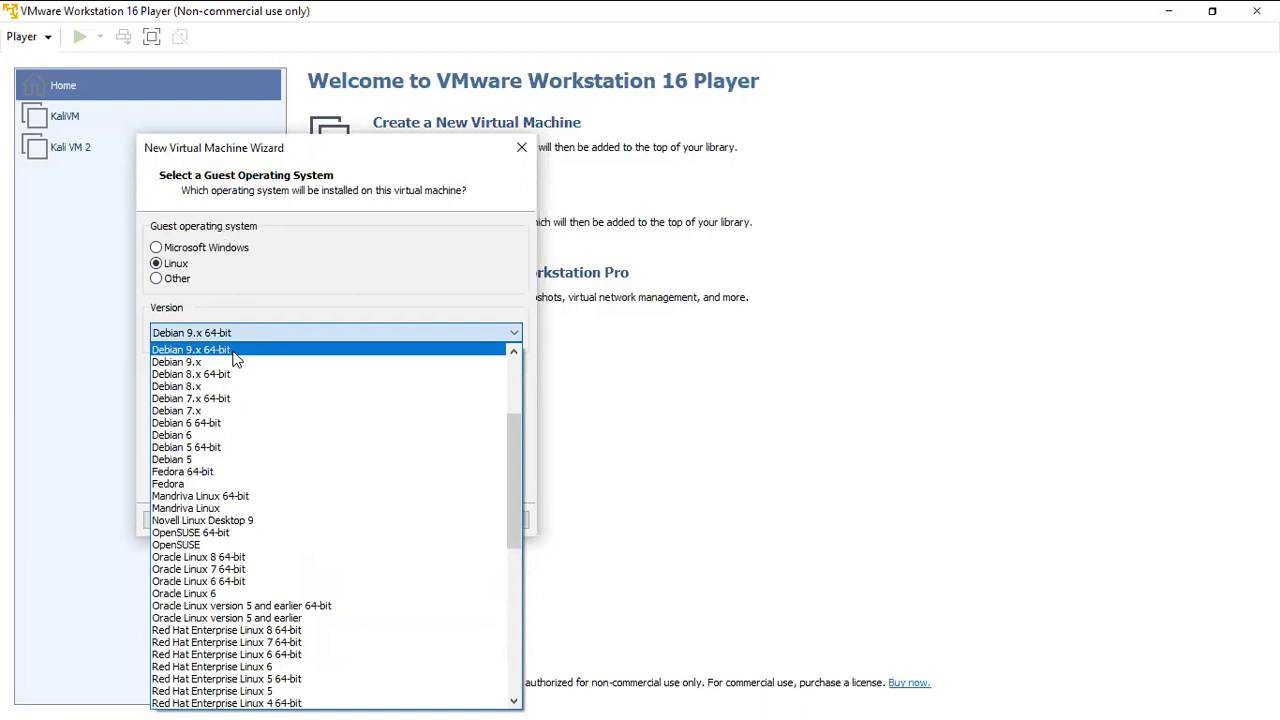
click(233, 352)
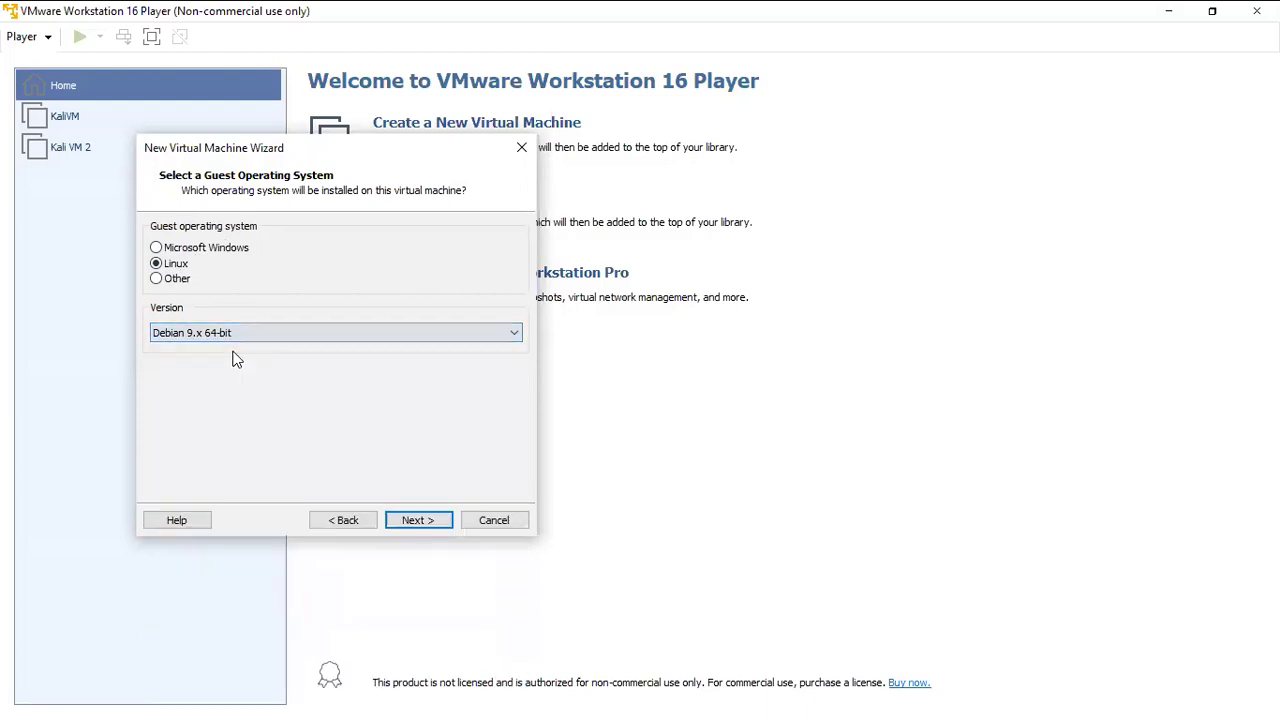
click(414, 521)
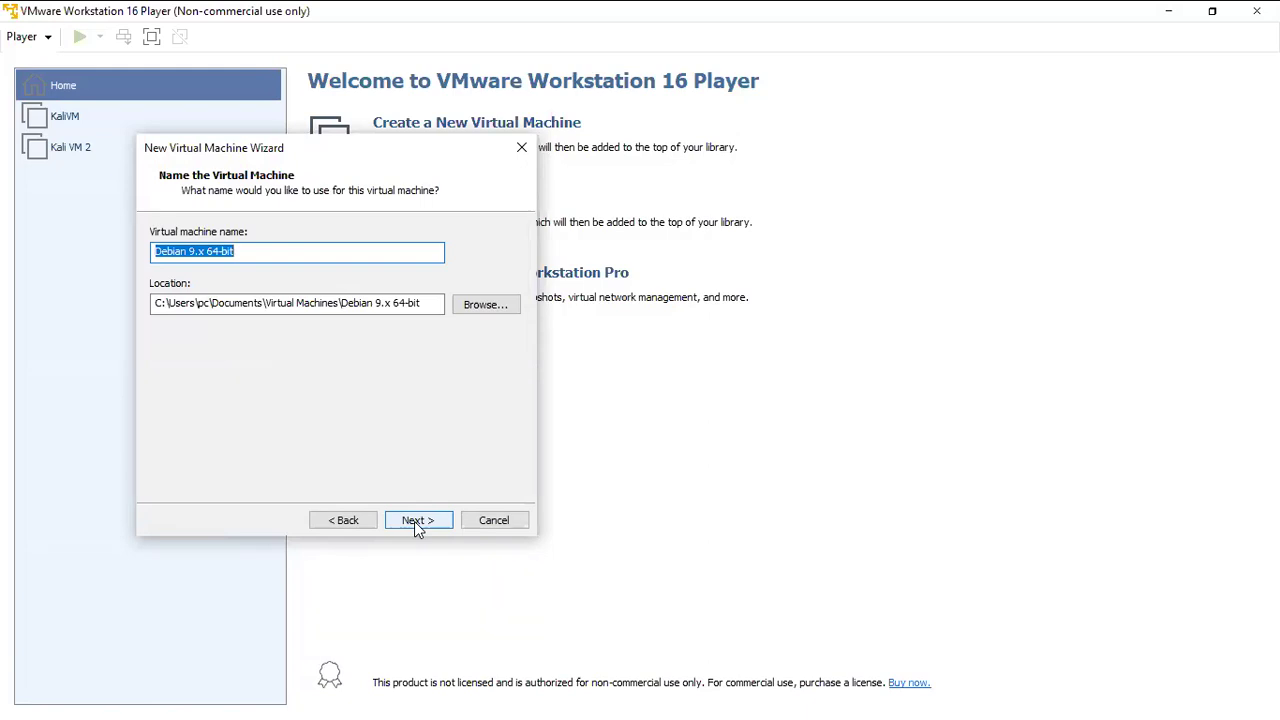
Replace the default machine name with 'Kali Hindi Batch' and continue.
click(266, 252)
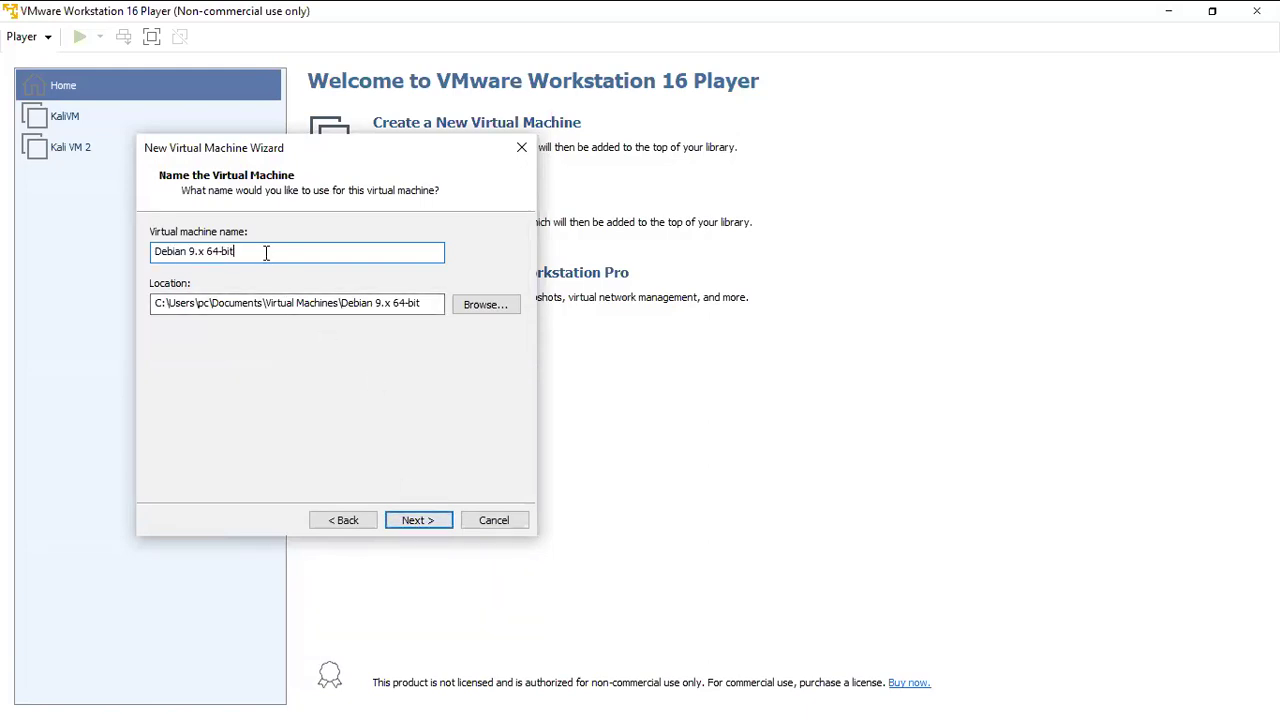
key(ctrl+a)
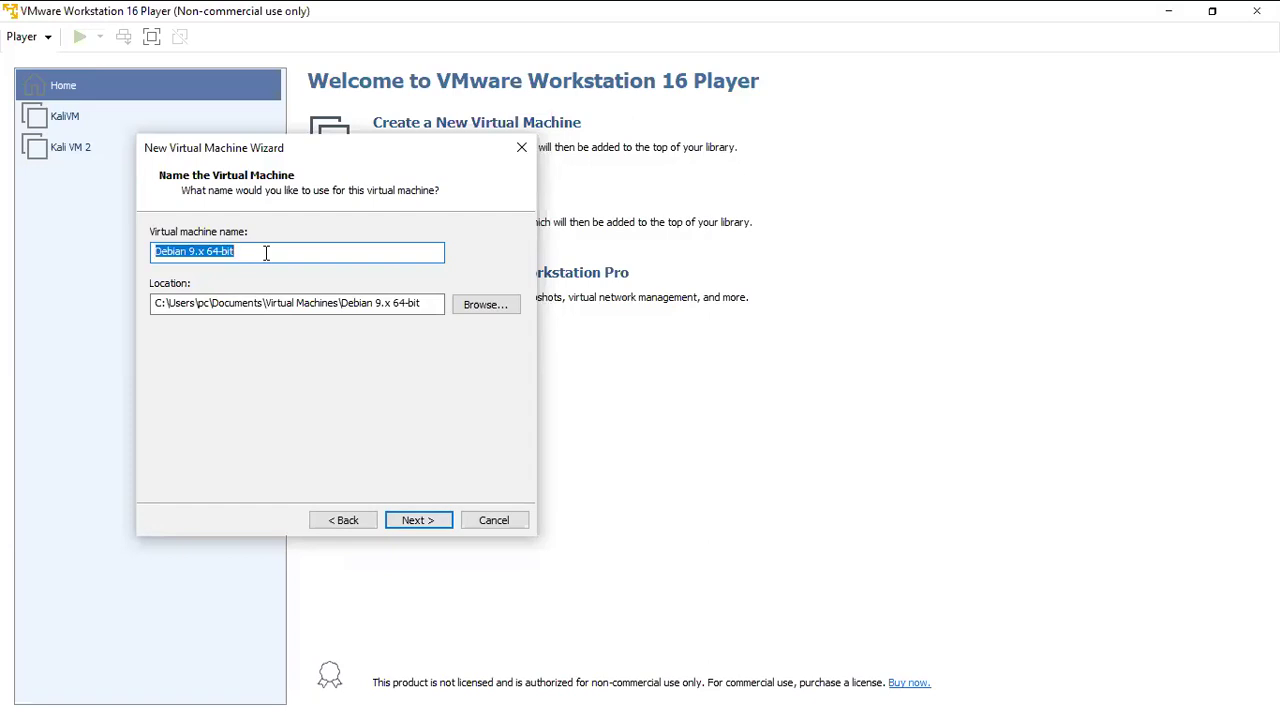
text(Kali Hindi Batch)
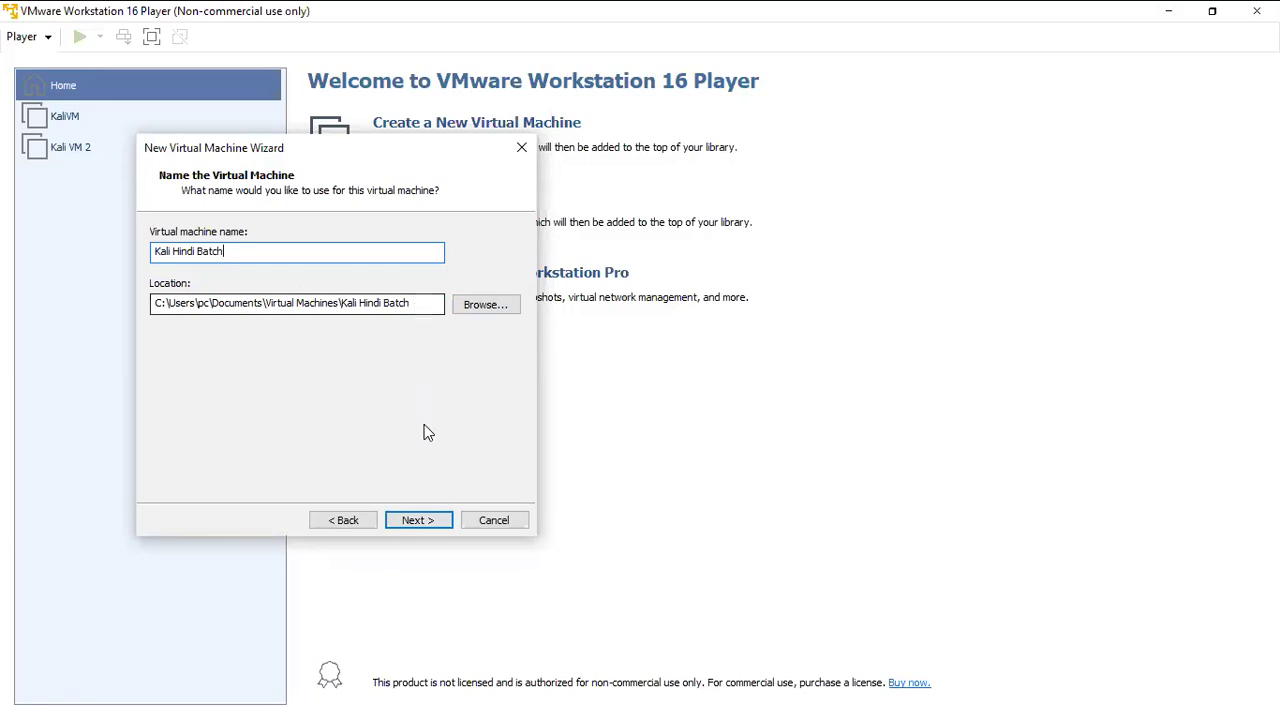
click(432, 528)
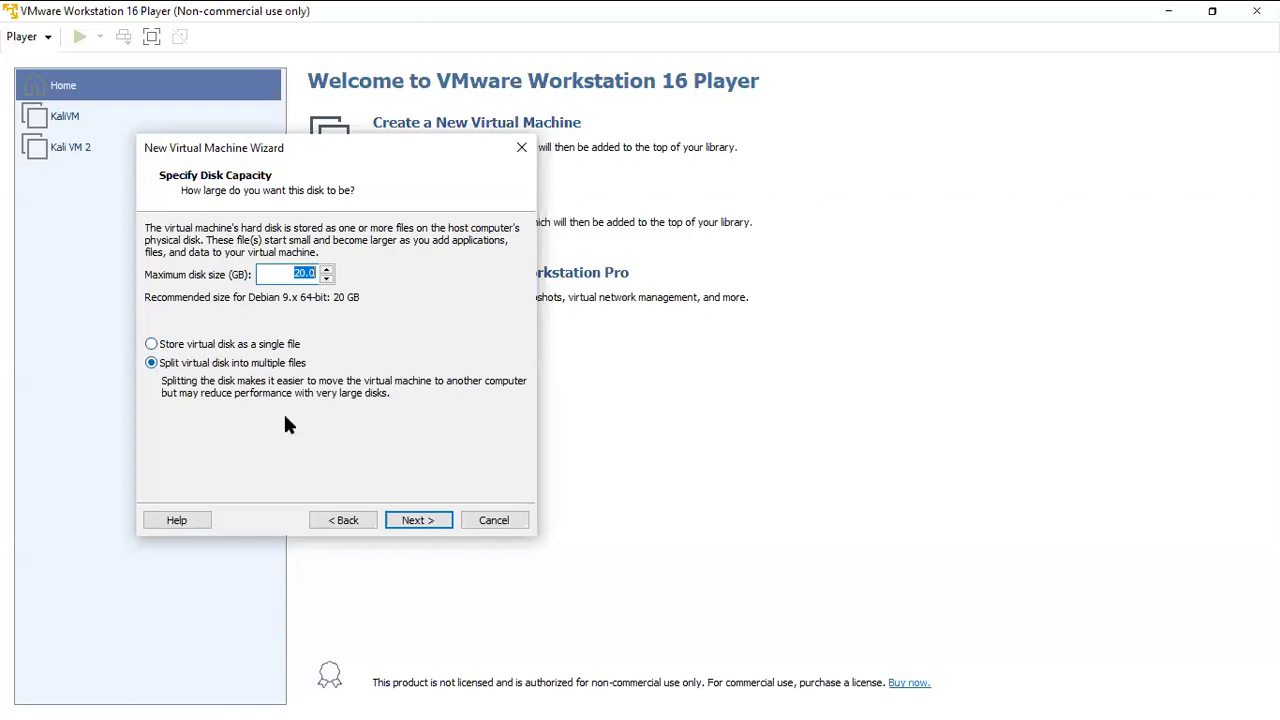
Accept the 20 GB split disk and open the Customize Hardware dialog.
click(415, 521)
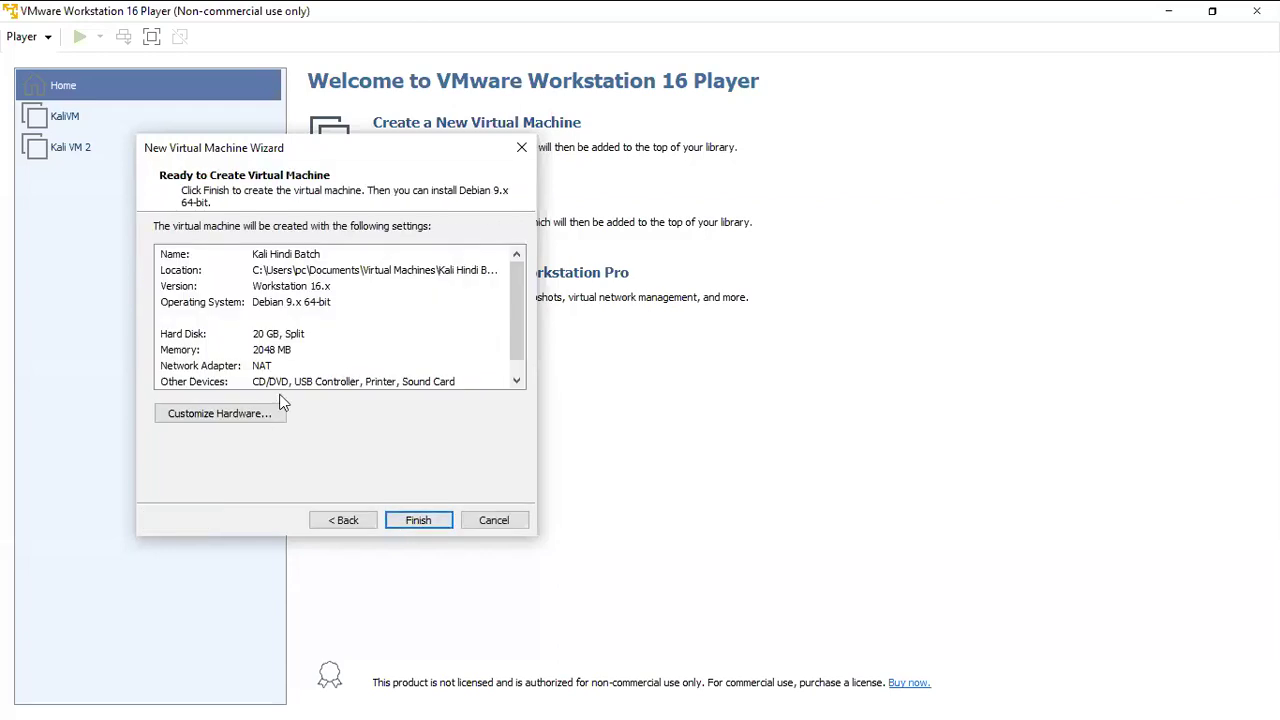
click(248, 417)
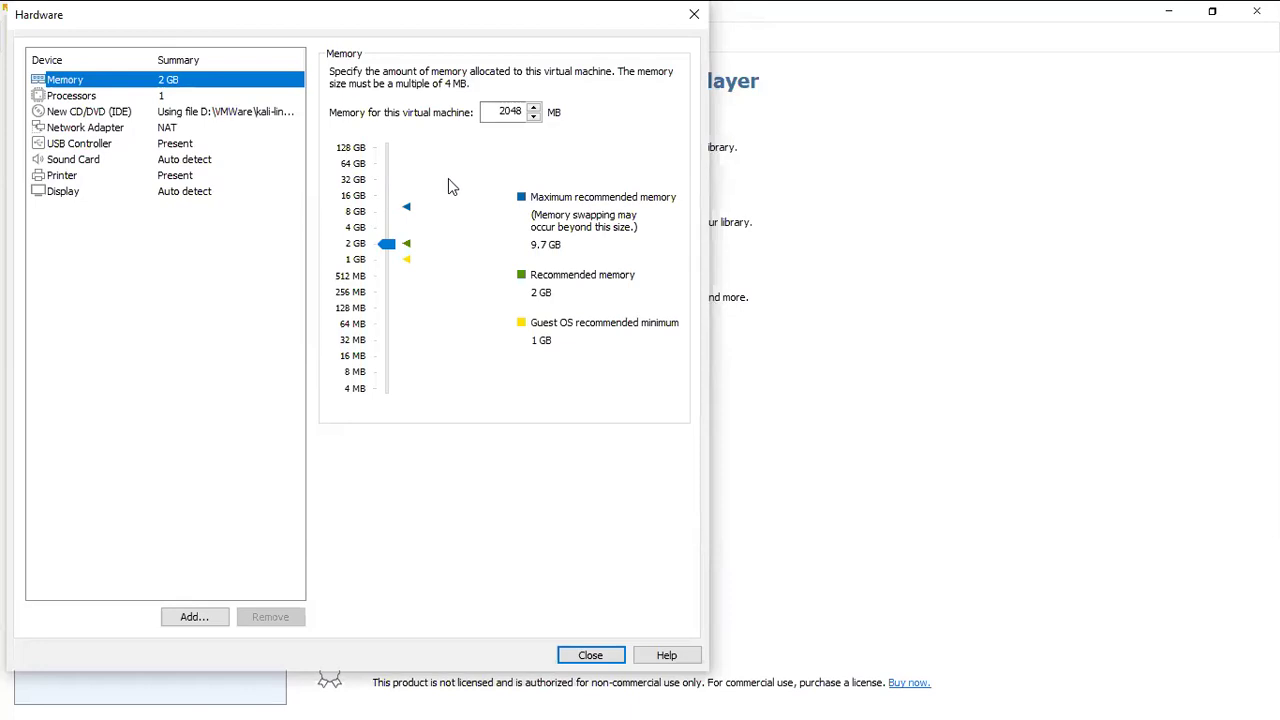
Under Processors, change the number of processor cores from 1 to 2.
click(176, 96)
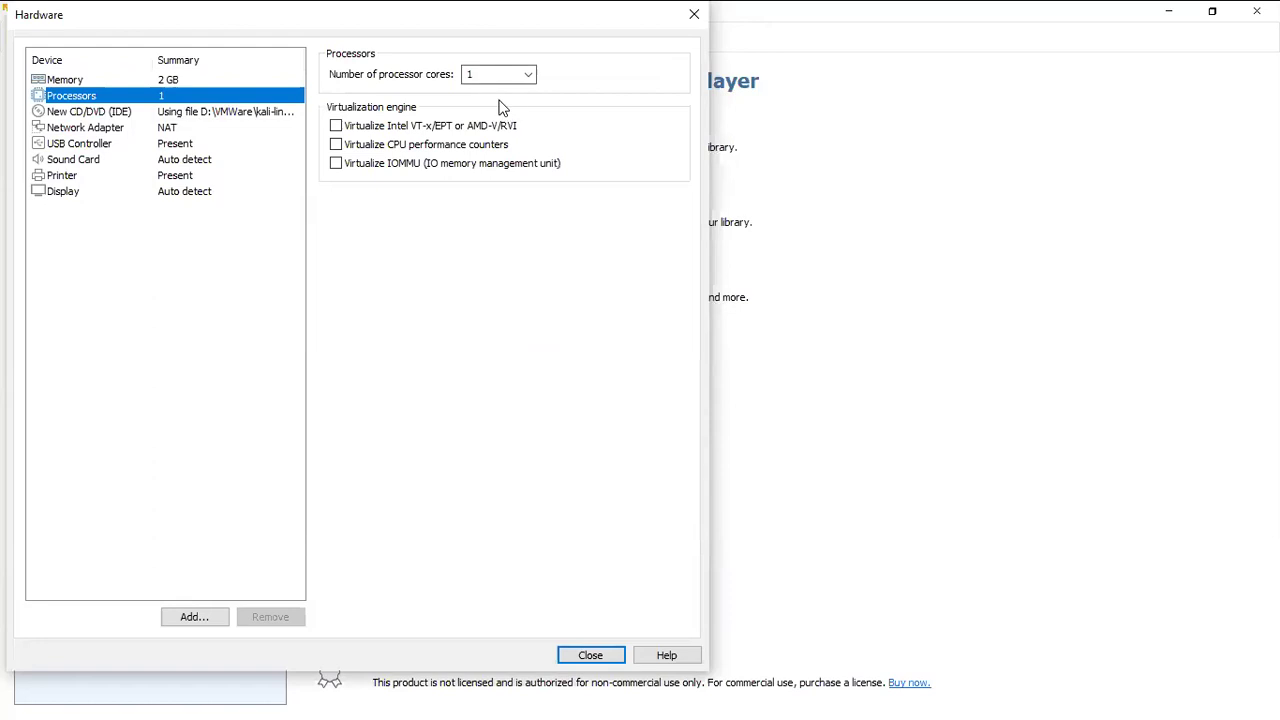
key(Tab)
text(2)
key(shift+Tab)
Close the hardware settings and finish the wizard to create Kali Hindi Batch.
click(600, 656)
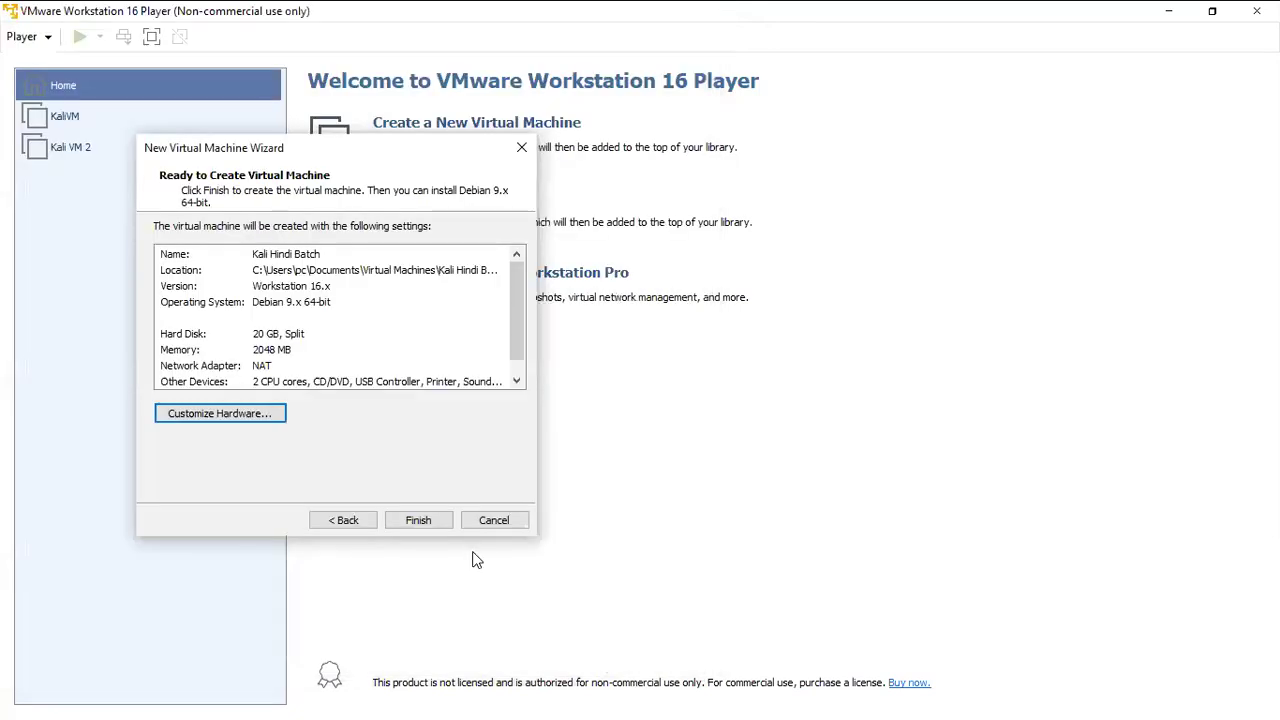
click(431, 523)
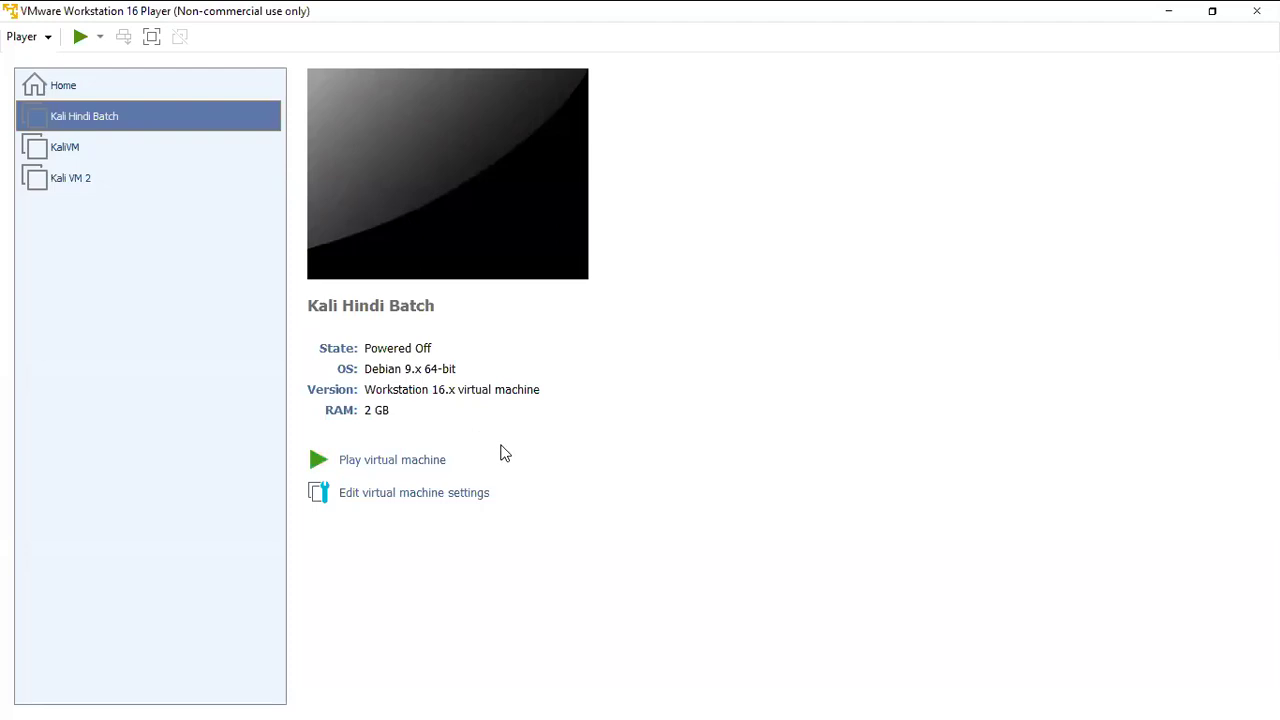
Power on Kali Hindi Batch, then release input from the console with Ctrl+Alt.
click(411, 468)
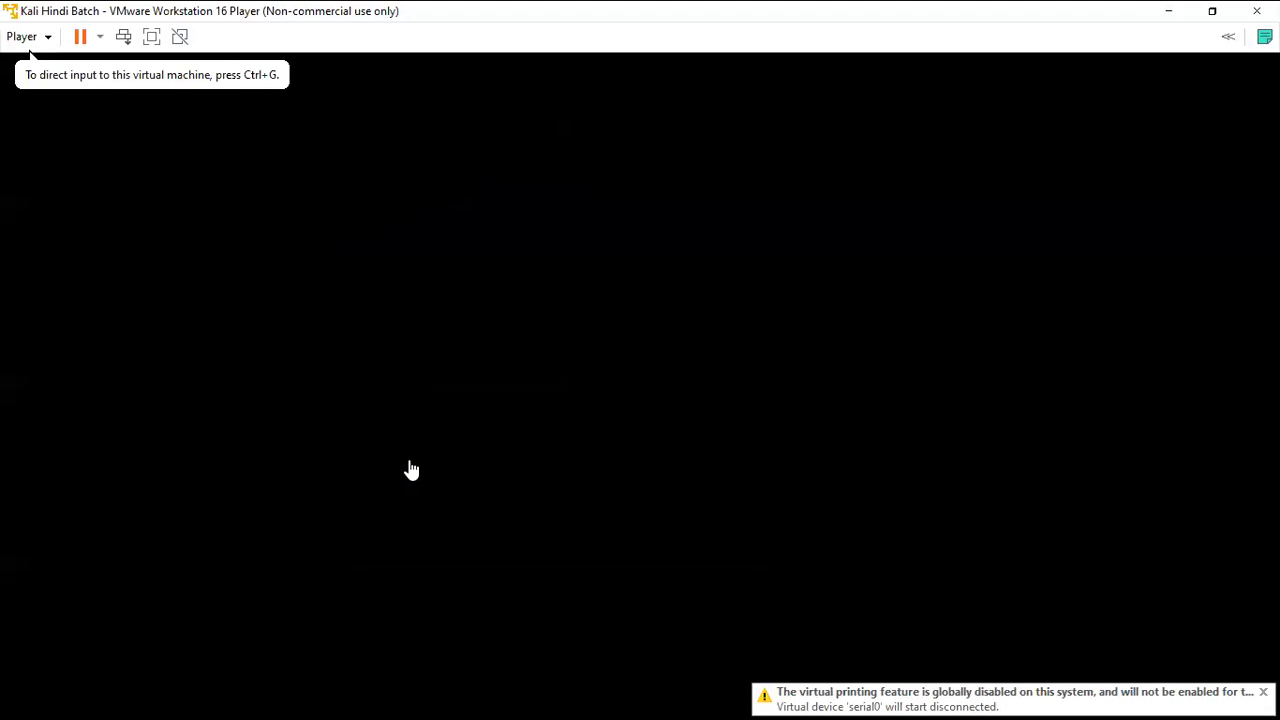
click(394, 257)
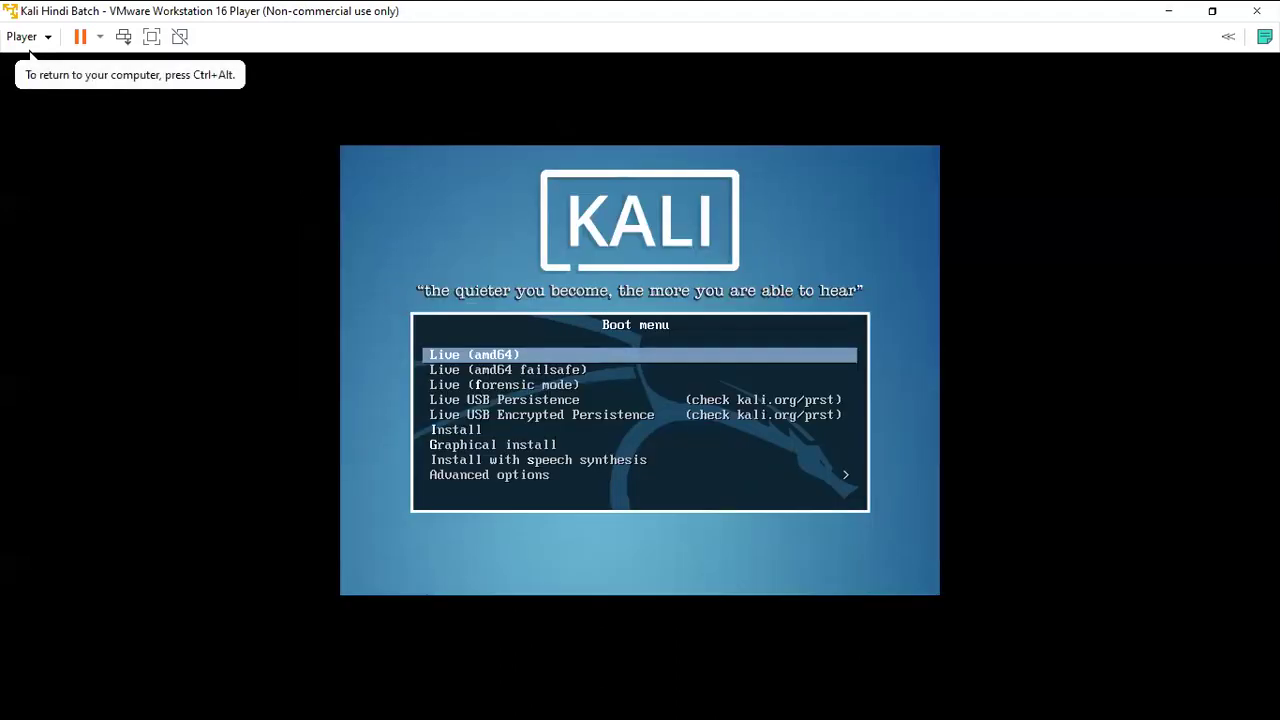
key(ctrl+alt)
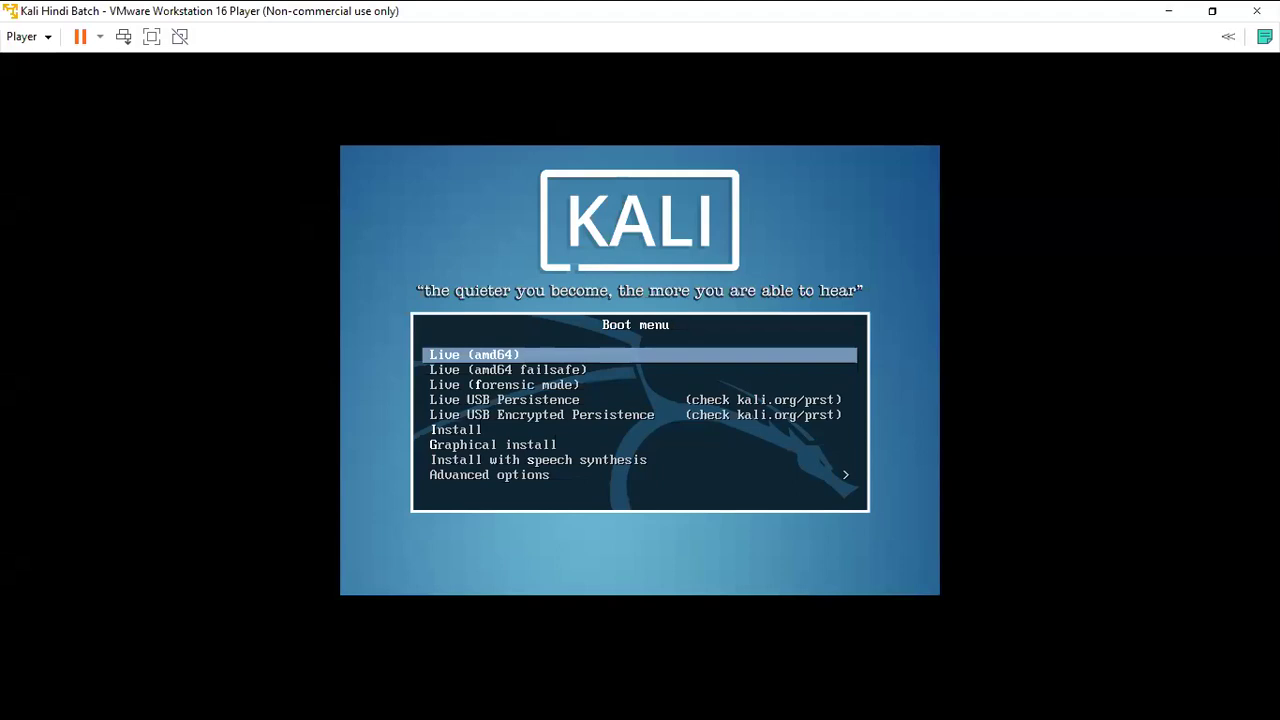
Highlight 'Graphical install' in the Kali boot menu and boot it.
key(Down)
key(Down)
key(Down)
key(Down)
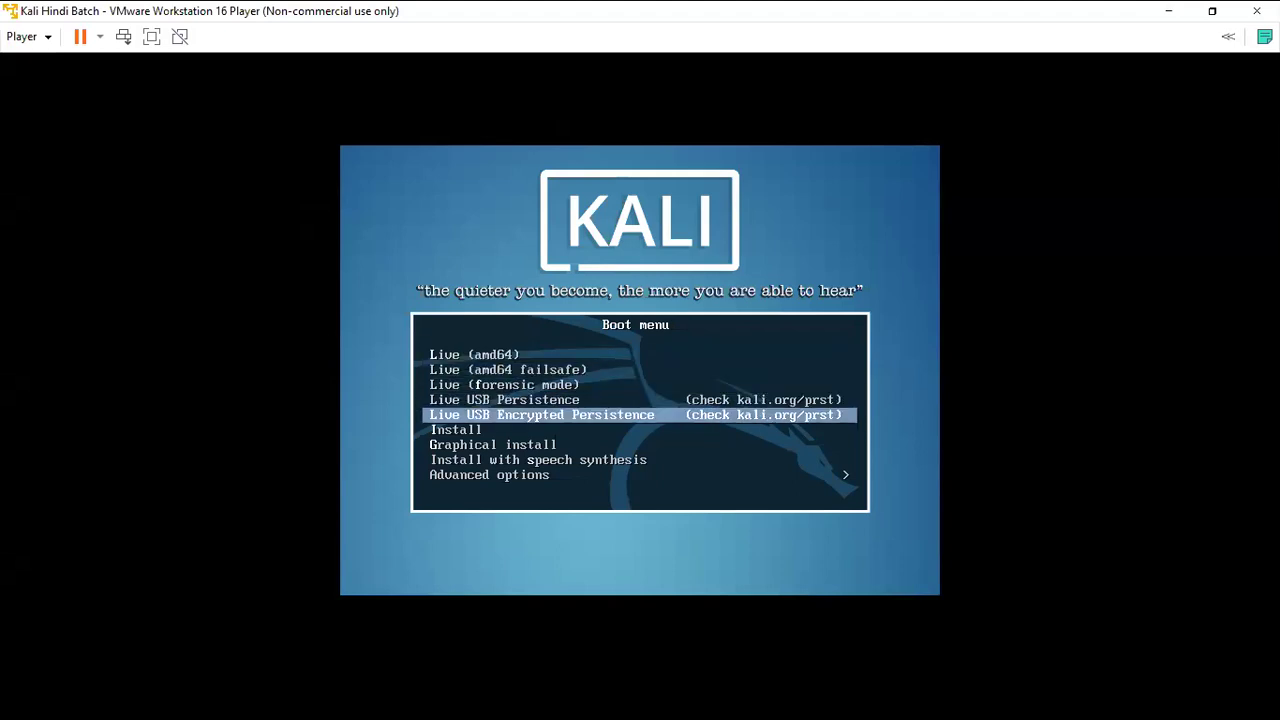
key(Down)
key(Down)
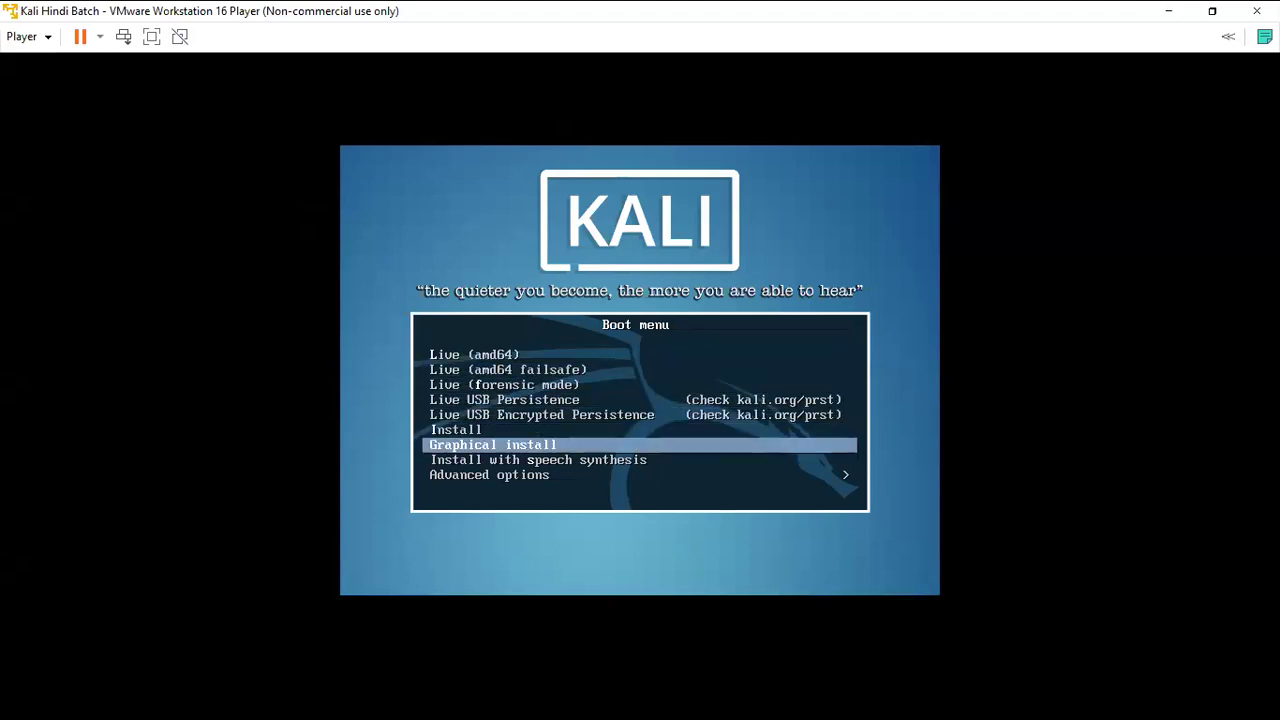
key(Down)
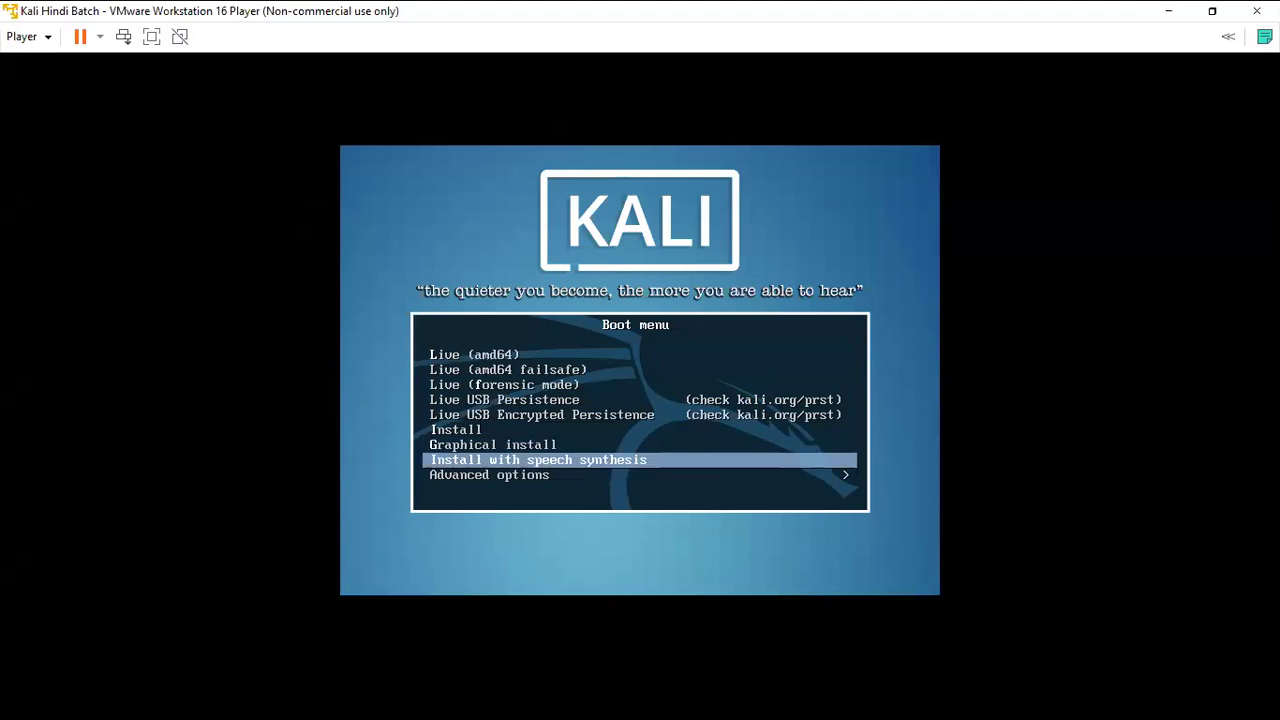
key(Down)
key(Up)
key(Up)
key(Up)
key(Down)
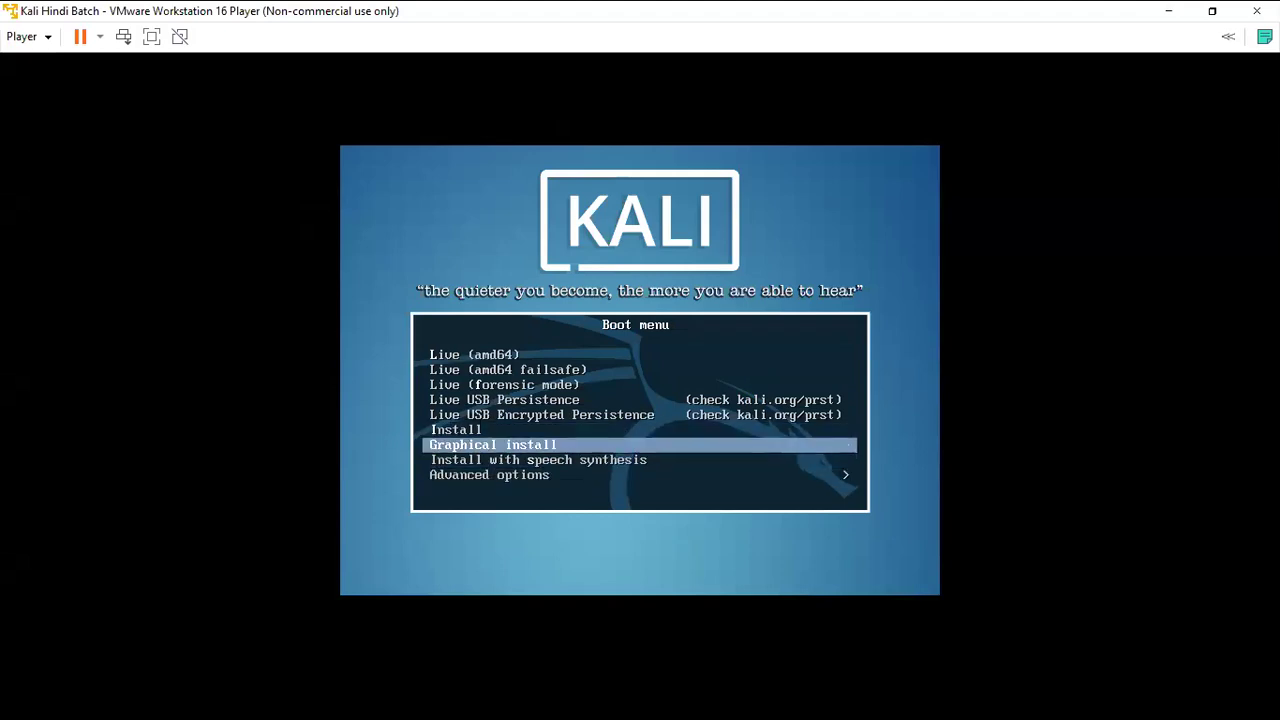
key(Return)
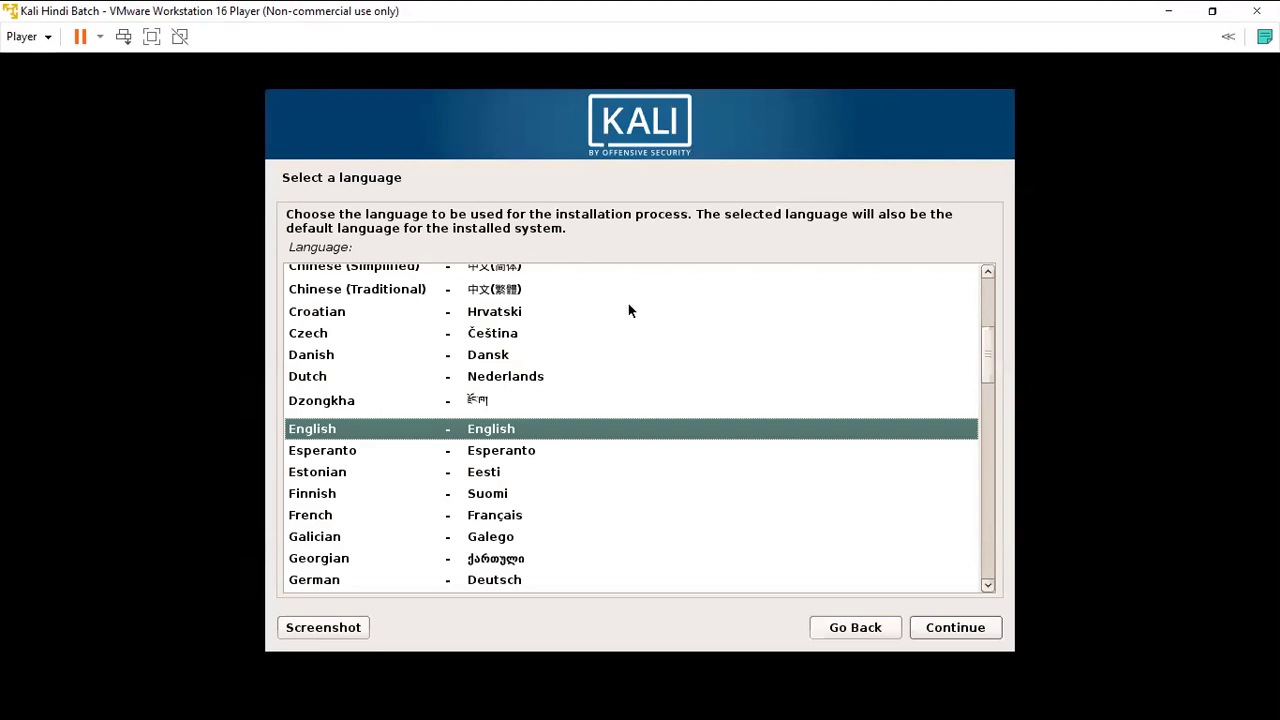
Keep English as the installer language and select India as the location.
click(967, 630)
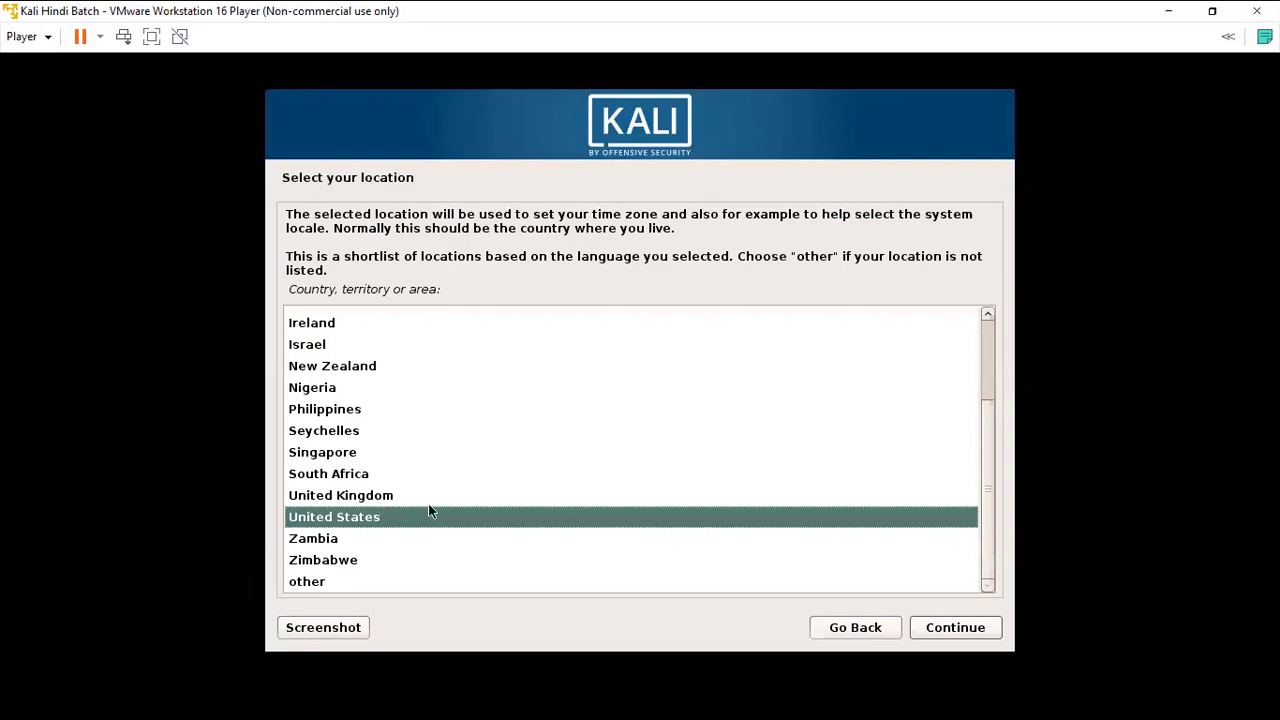
text(in)
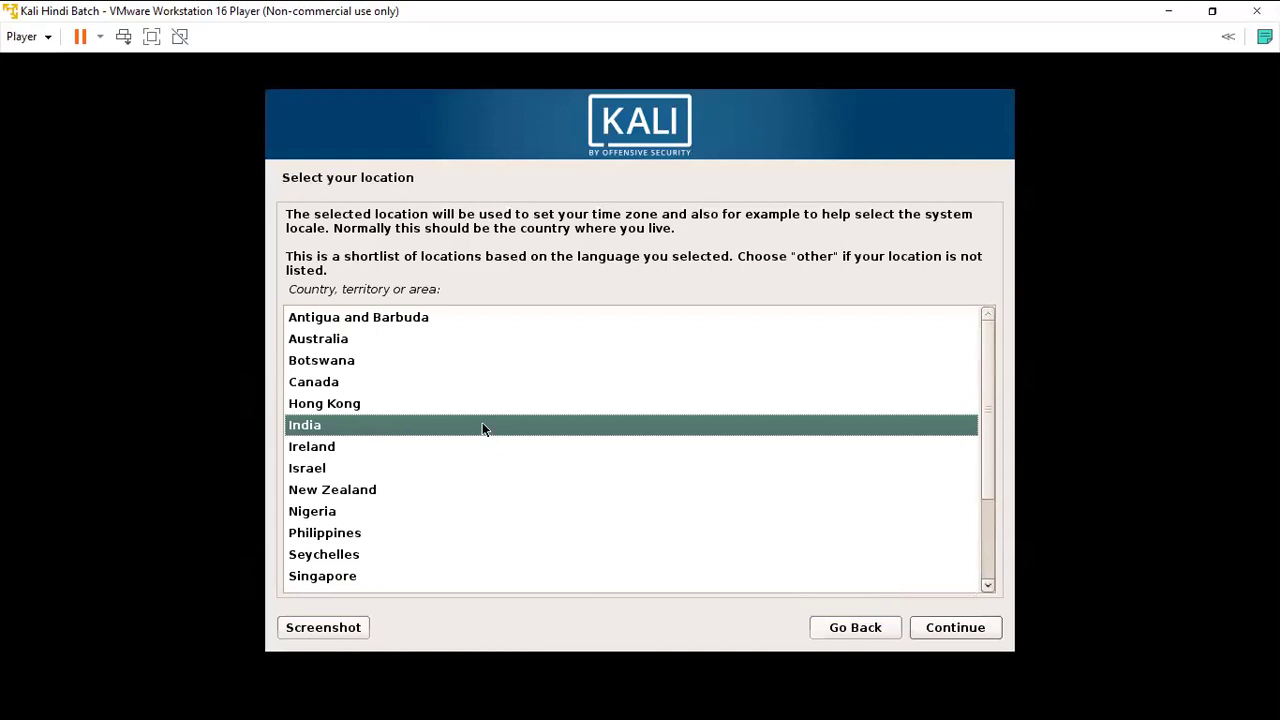
click(923, 629)
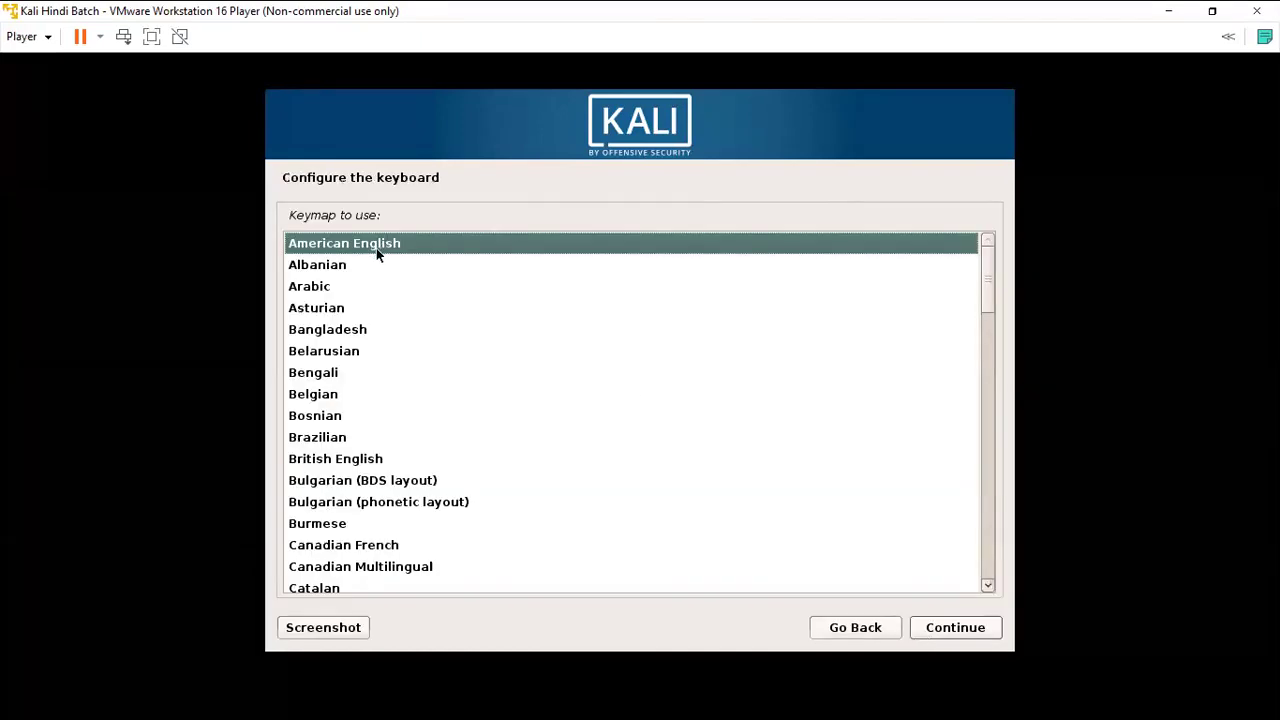
Pick American English as the installer's keymap and continue past Configure the keyboard.
text(in)
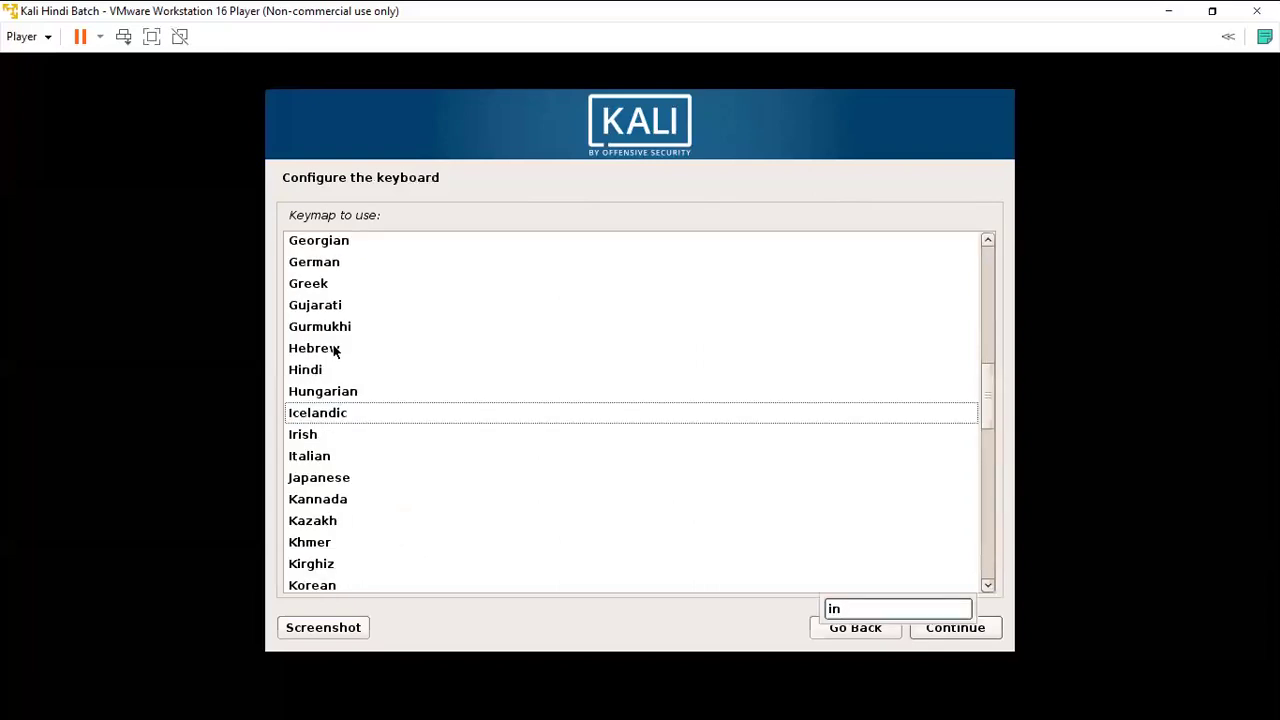
text(amer)
click(532, 370)
scroll(532, 371, up, 10)
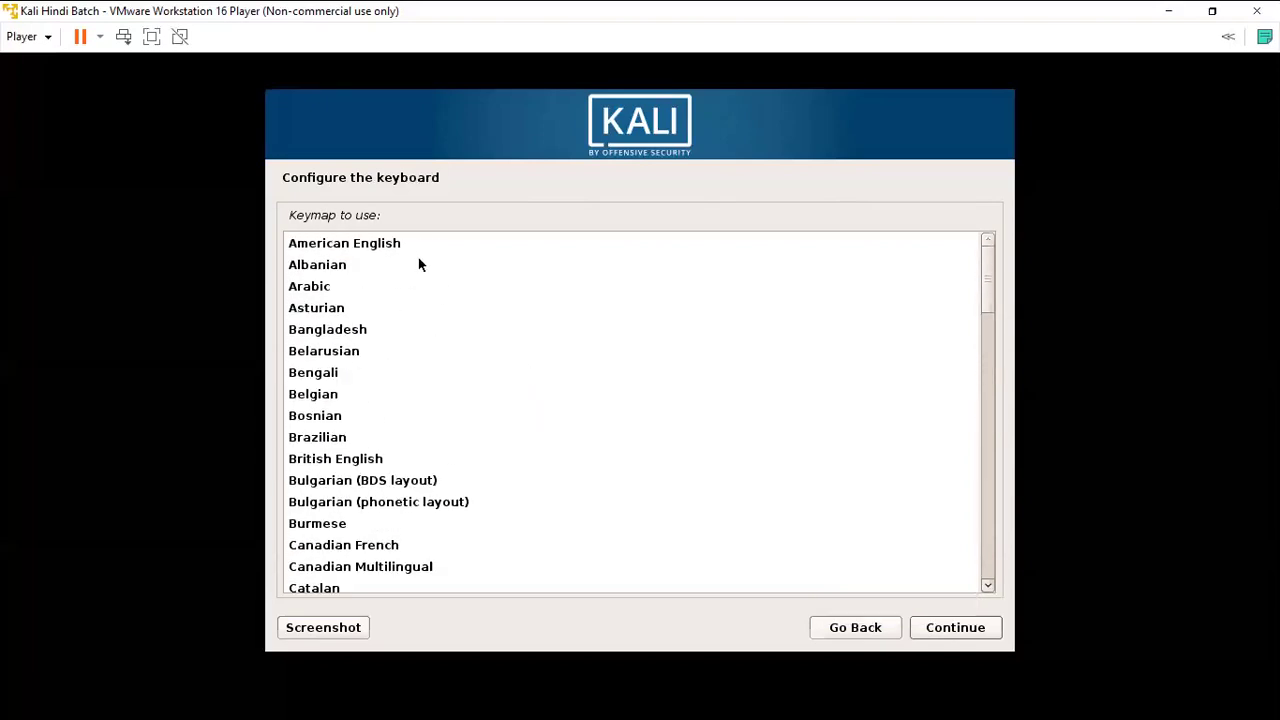
click(417, 250)
click(940, 627)
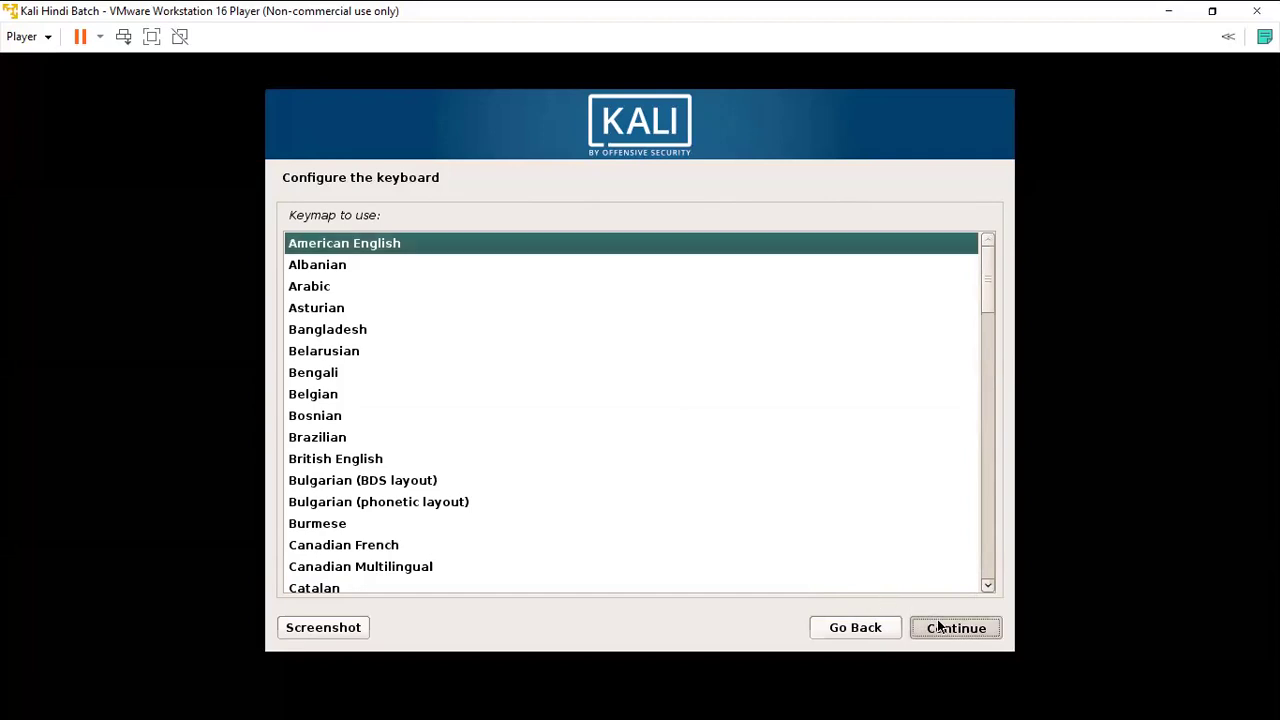
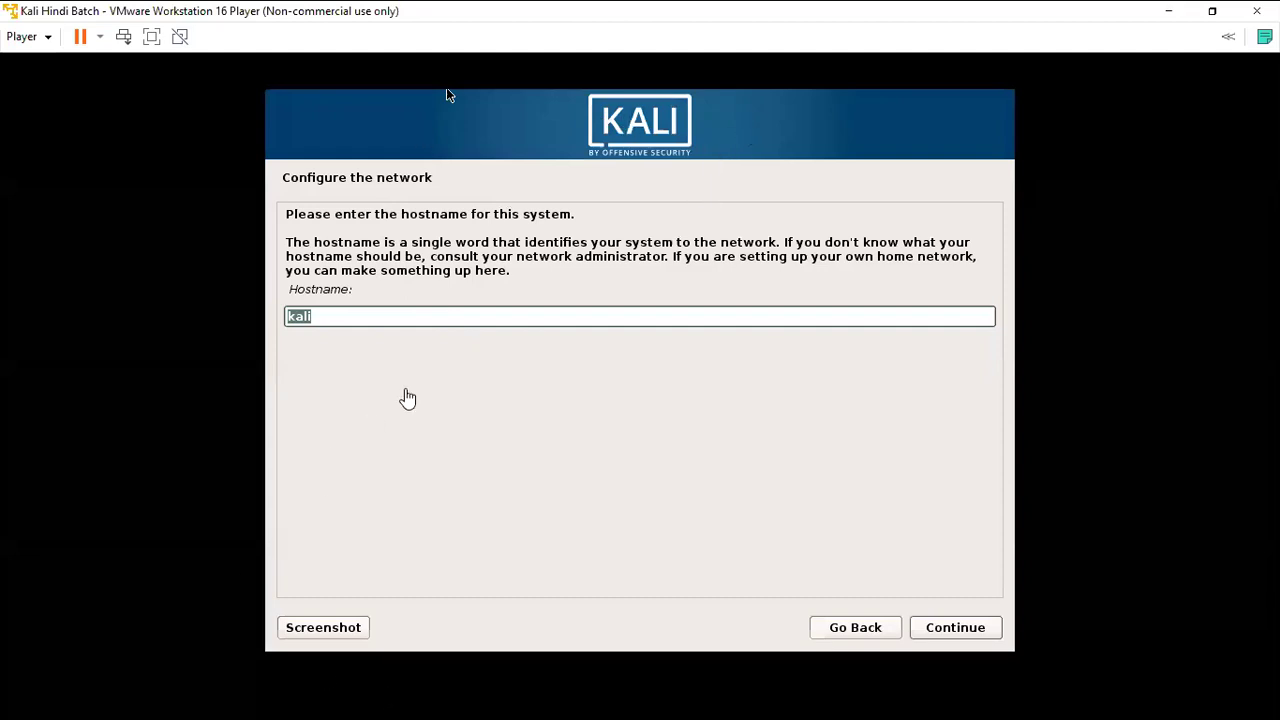
Set the hostname to onebytelabs.in and enter the root password twice.
text(onebytelabs.in)
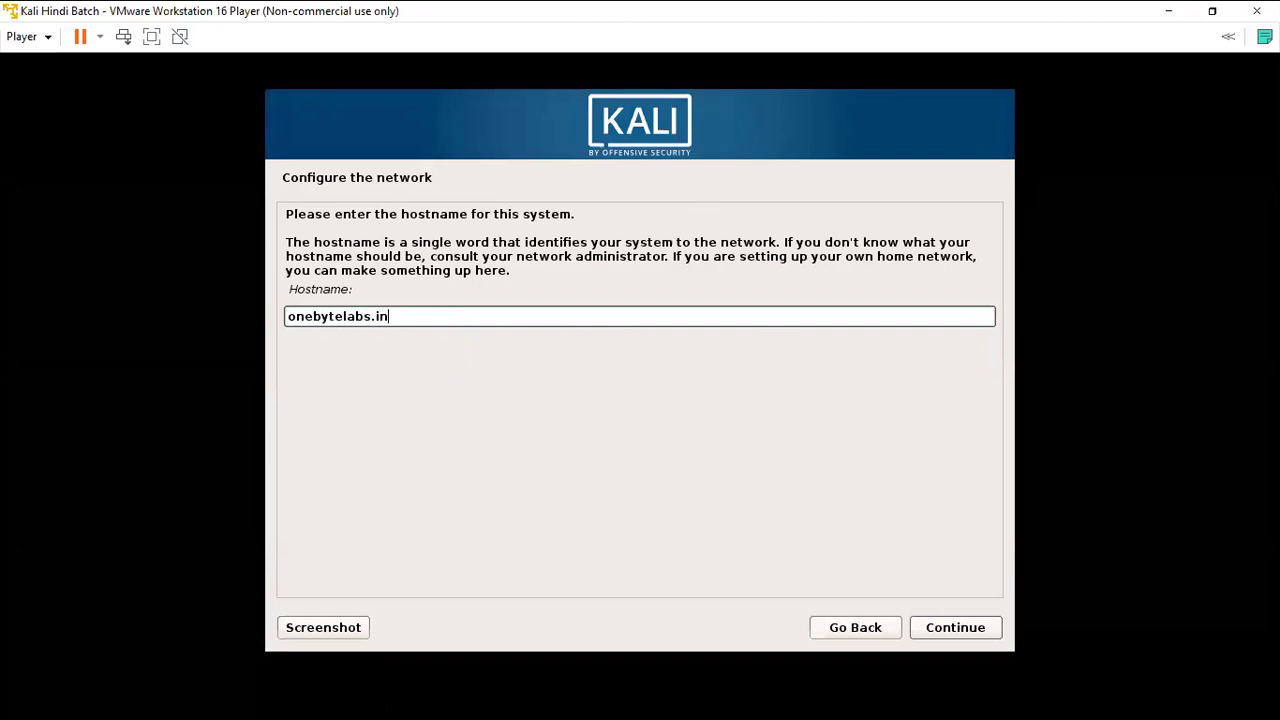
click(980, 627)
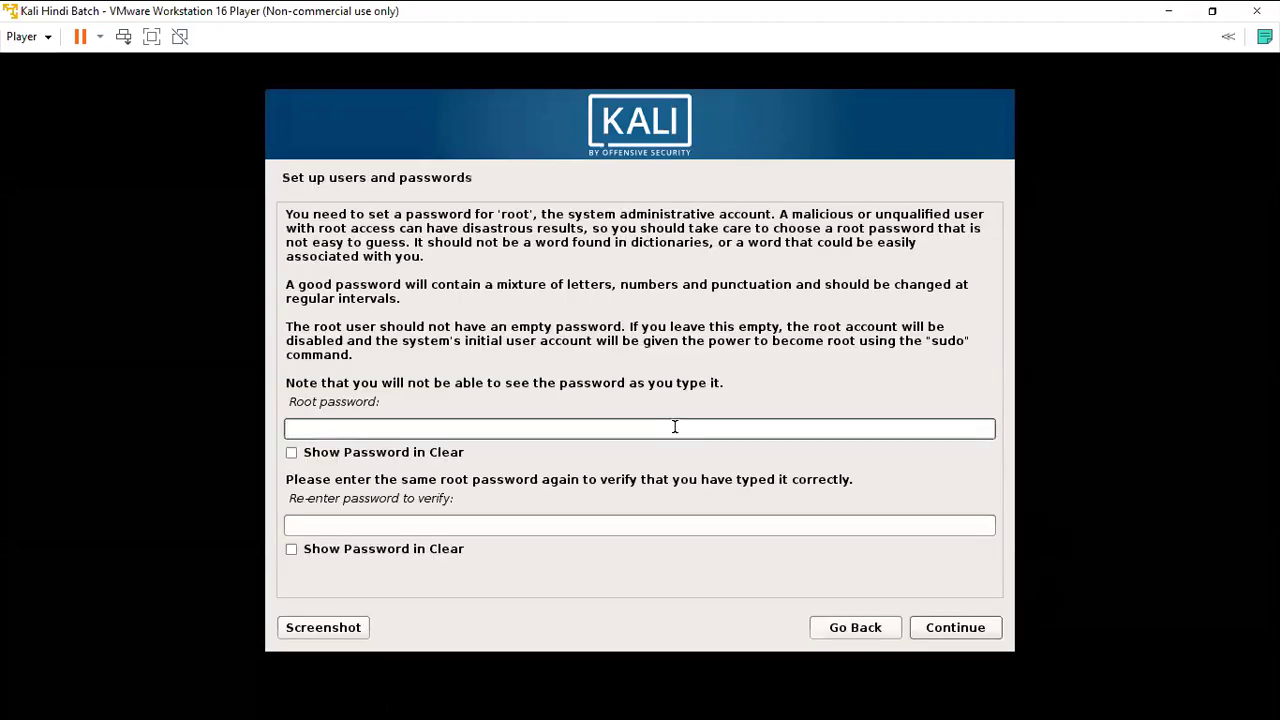
text(kali)
key(Tab)
key(Tab)
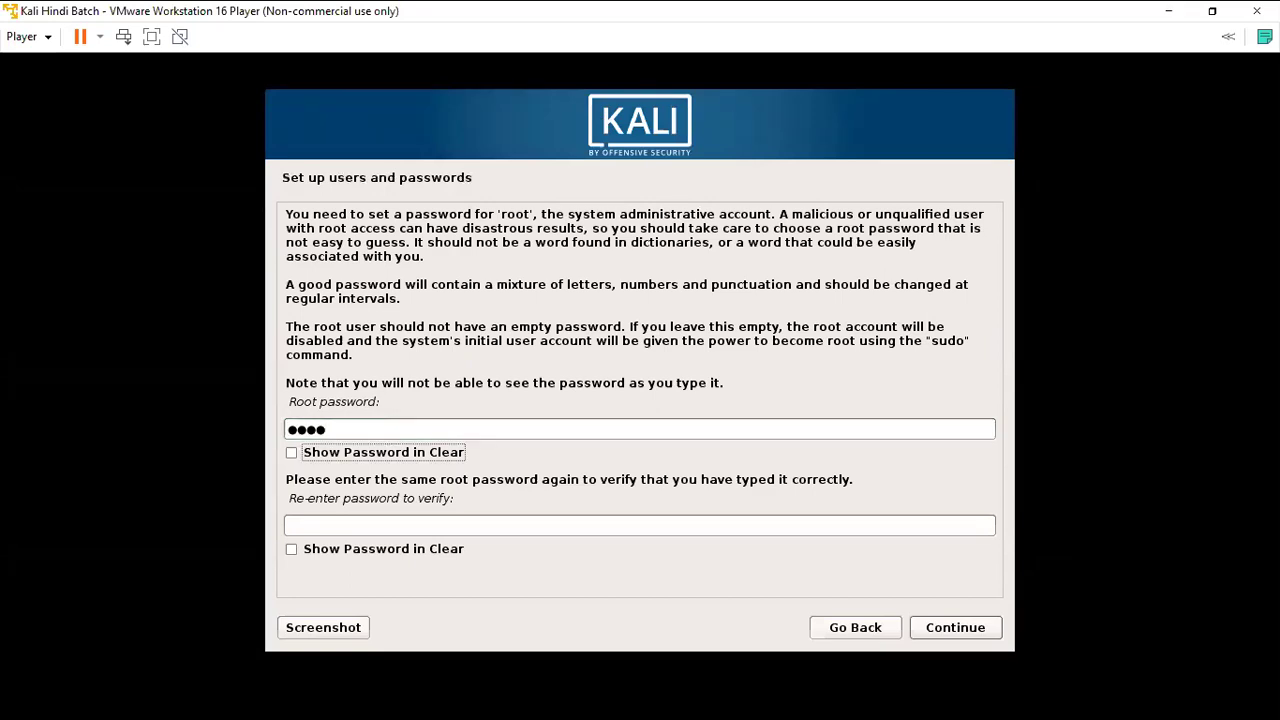
text(kali)
key(Return)
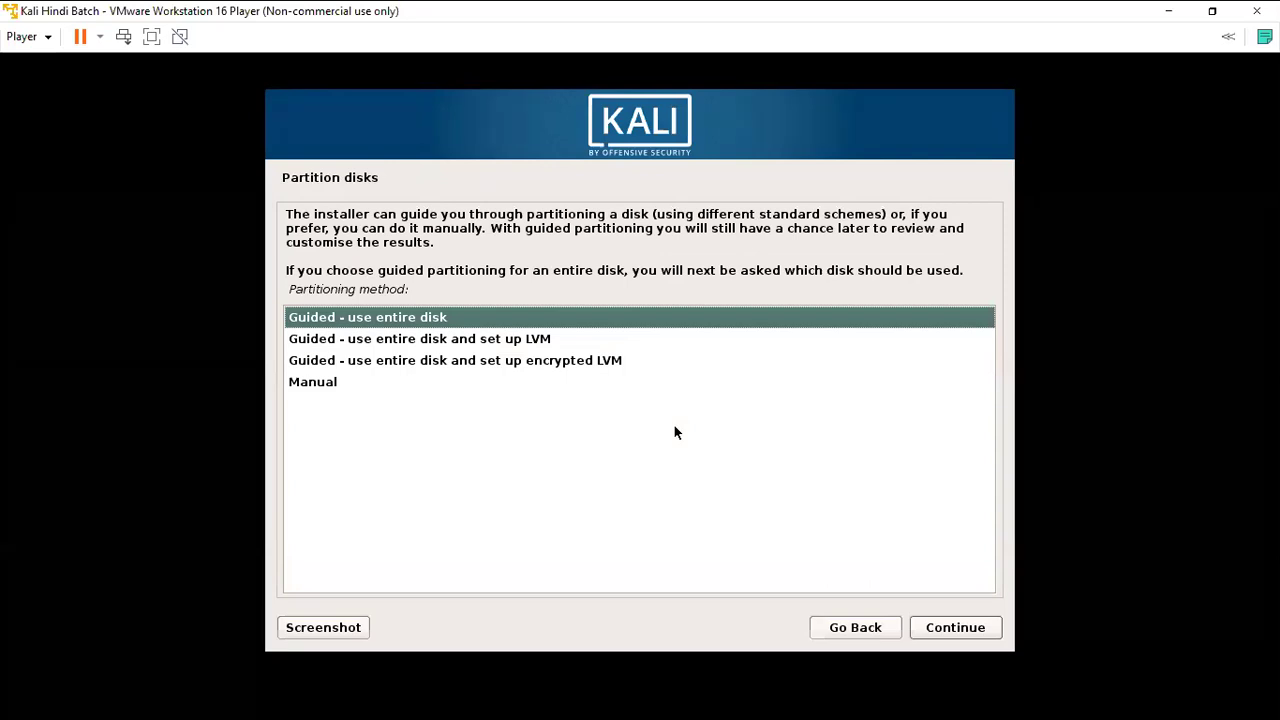
Choose Guided – use entire disk on the 21.5 GB SCSI3 disk with all files in one partition.
click(479, 318)
click(955, 628)
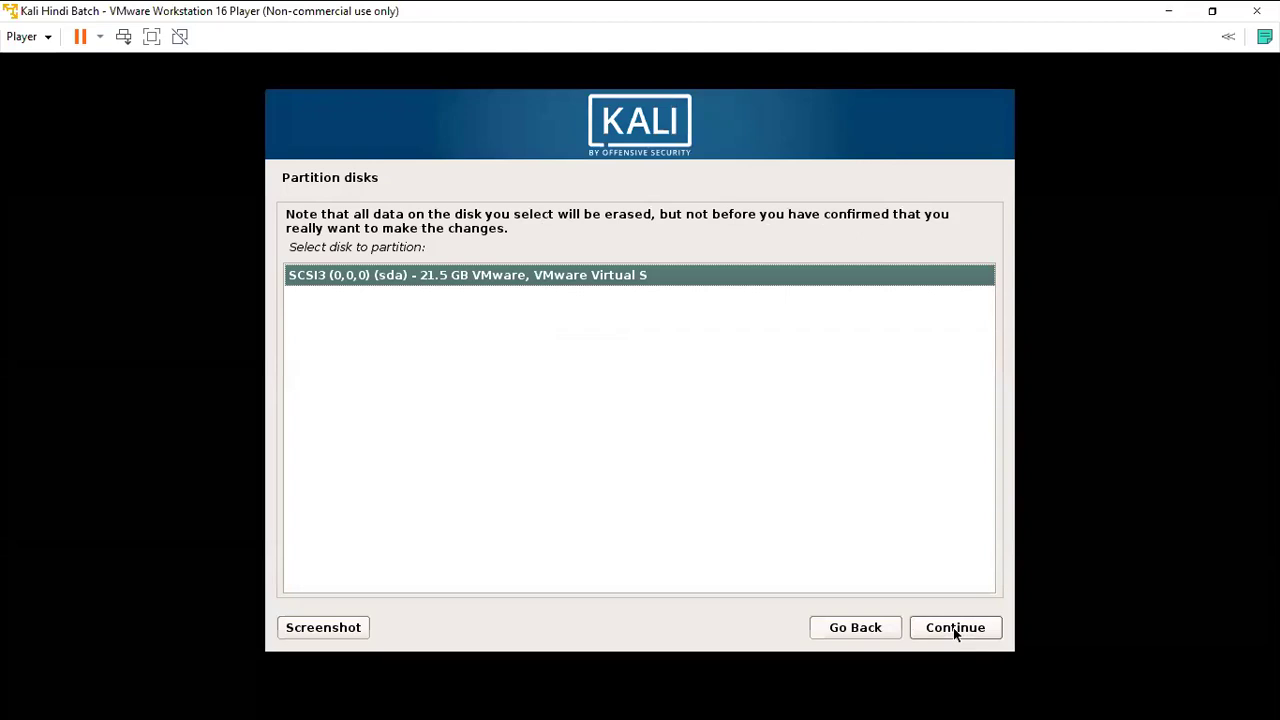
click(575, 283)
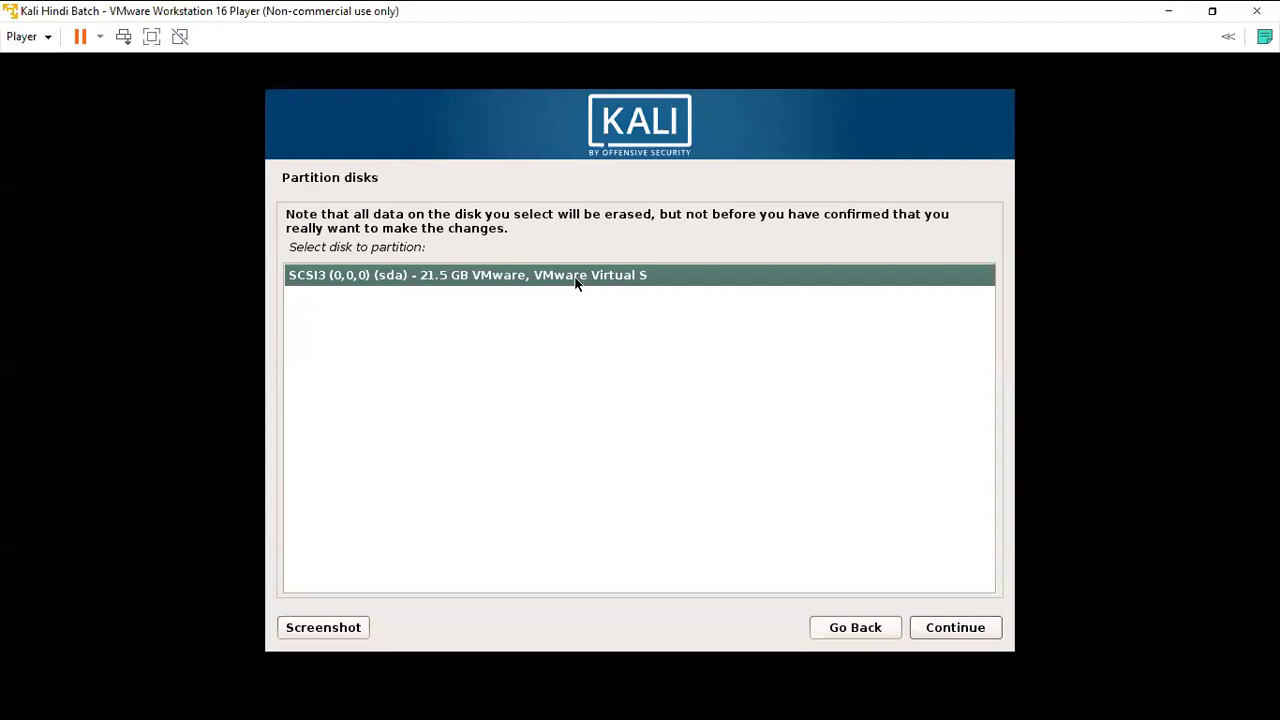
click(943, 635)
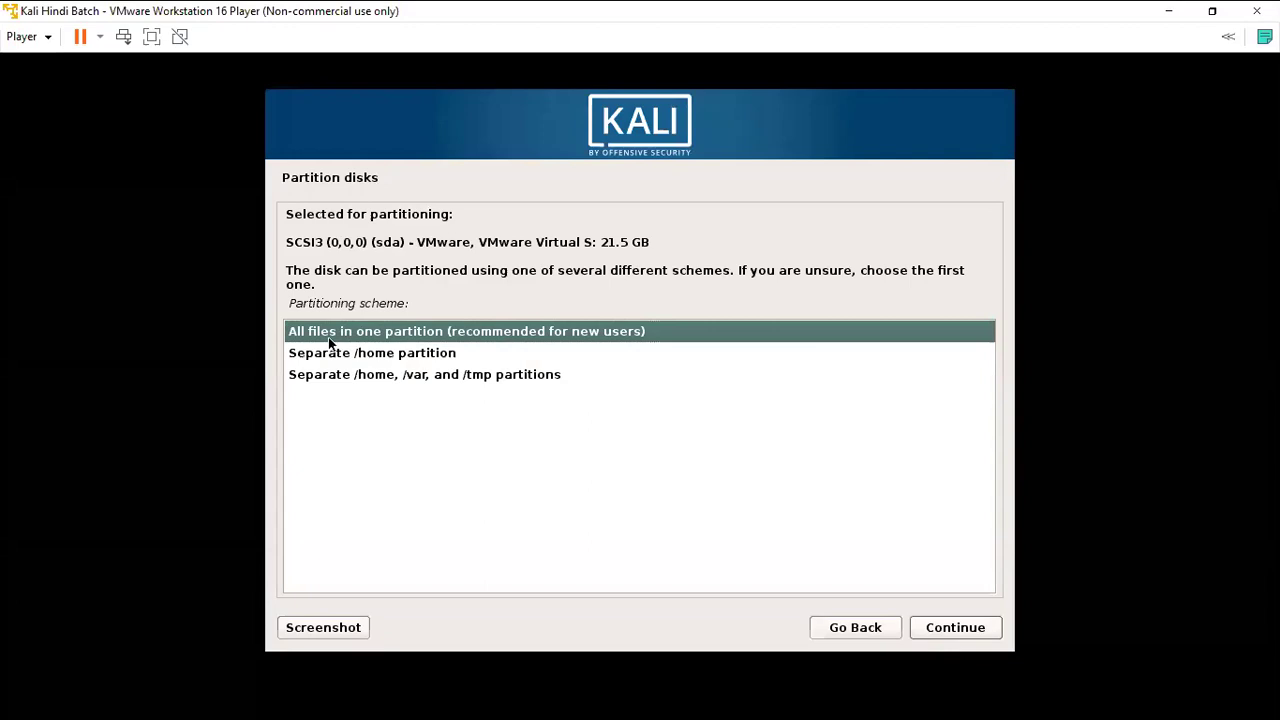
click(964, 627)
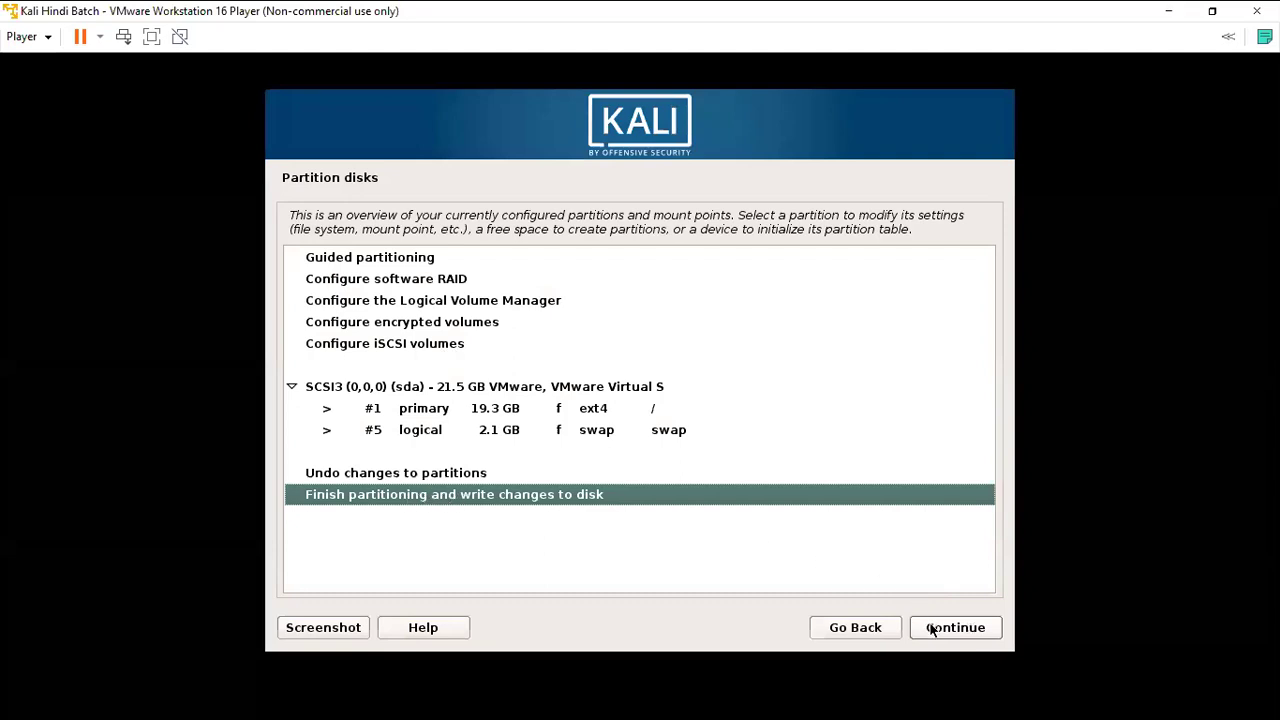
Select the whole SCSI3 disk and agree to create a new empty partition table.
click(453, 401)
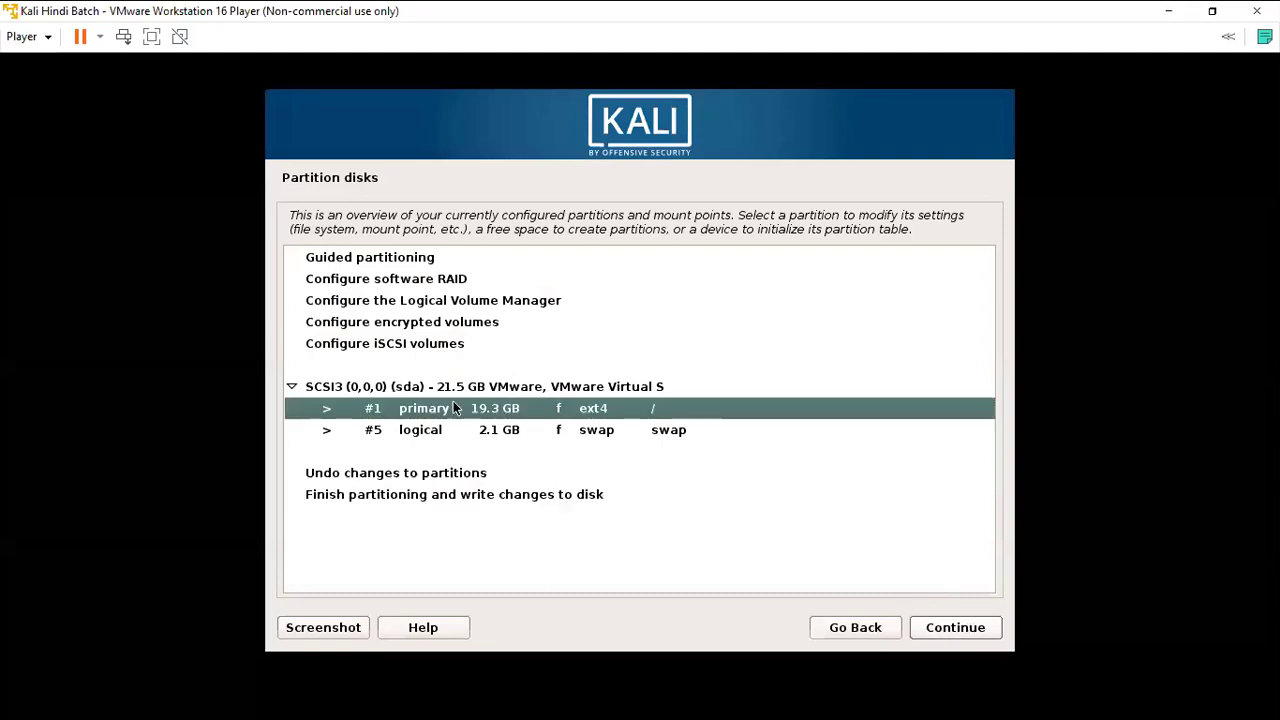
click(433, 391)
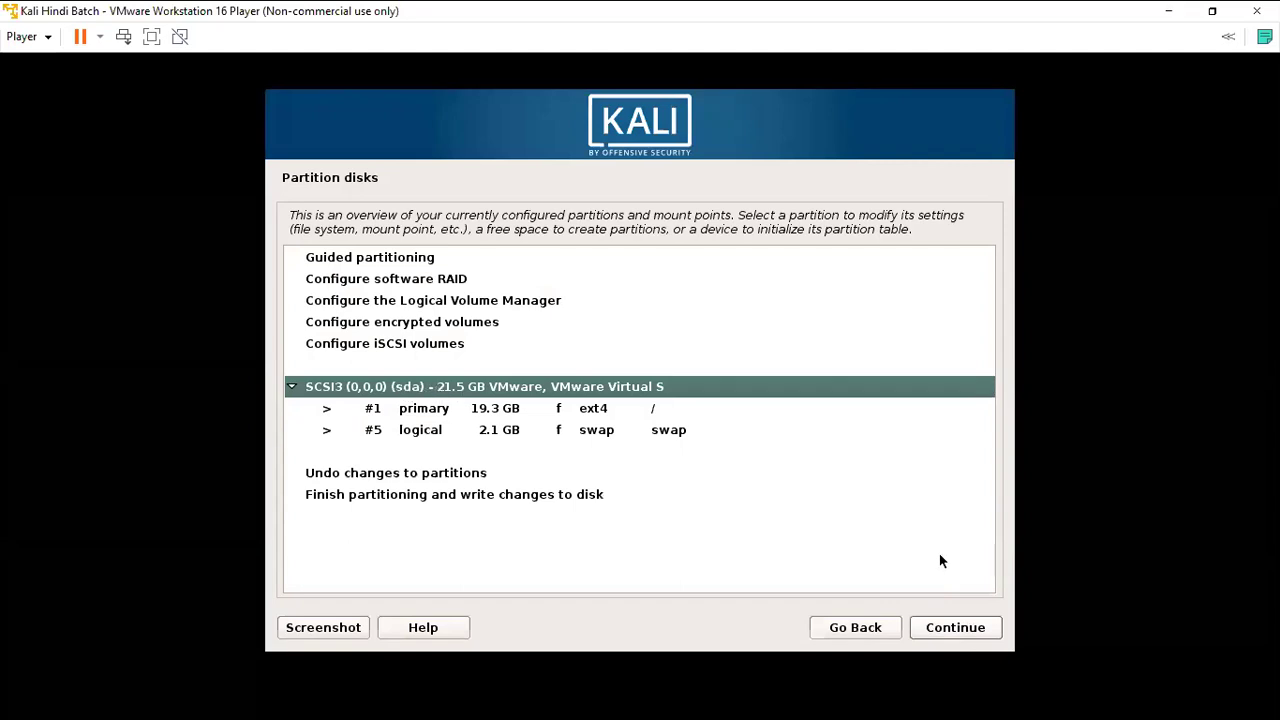
click(941, 630)
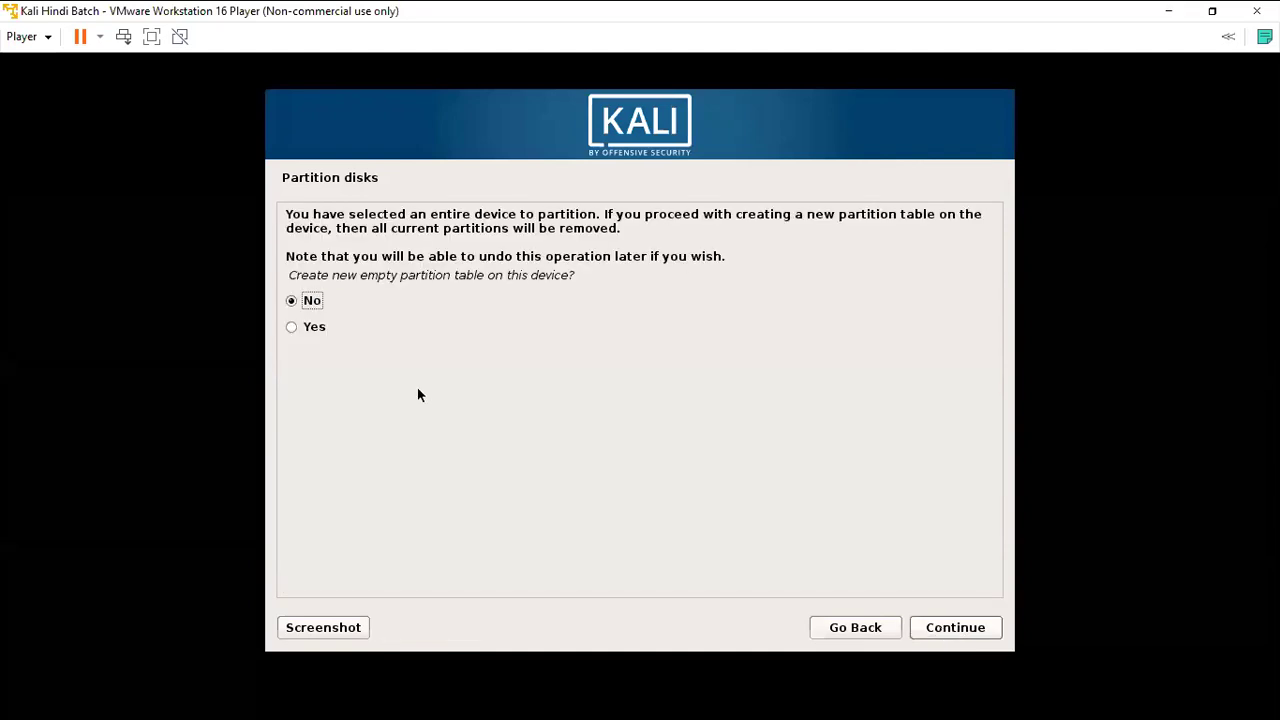
click(316, 330)
click(940, 630)
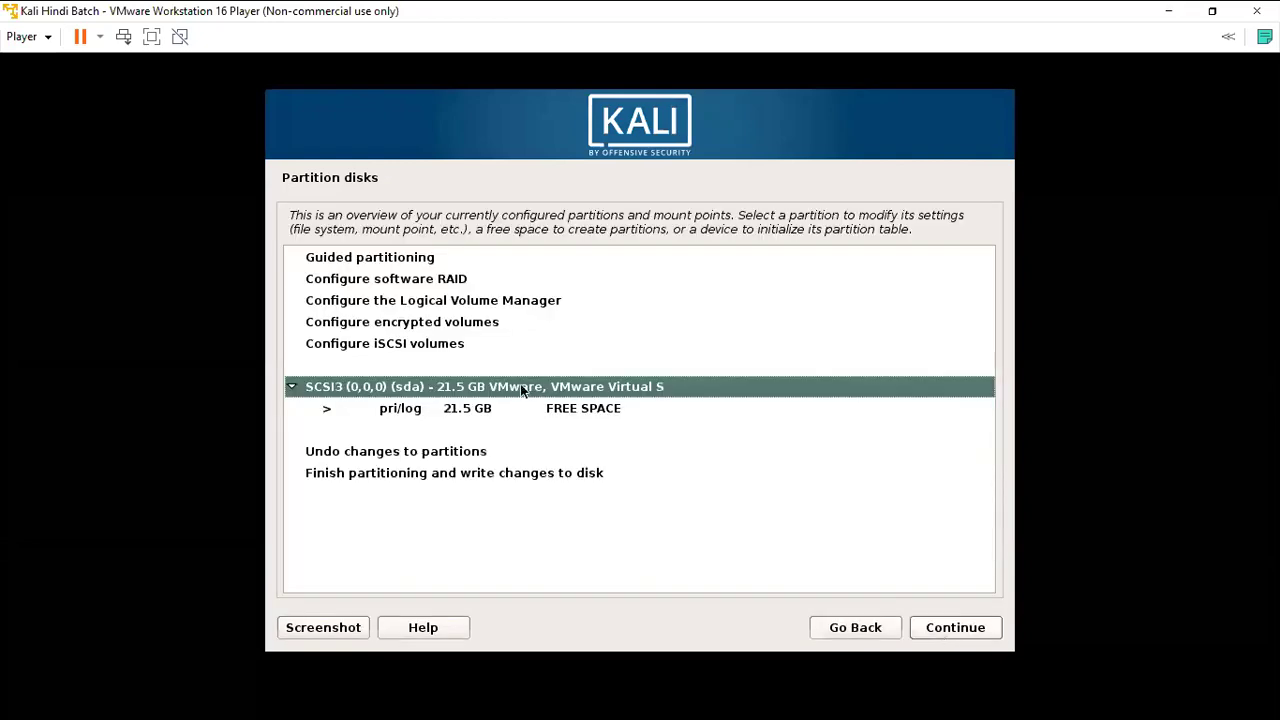
Confirm the new empty partition table again and attempt Finish partitioning and write changes to disk.
click(952, 632)
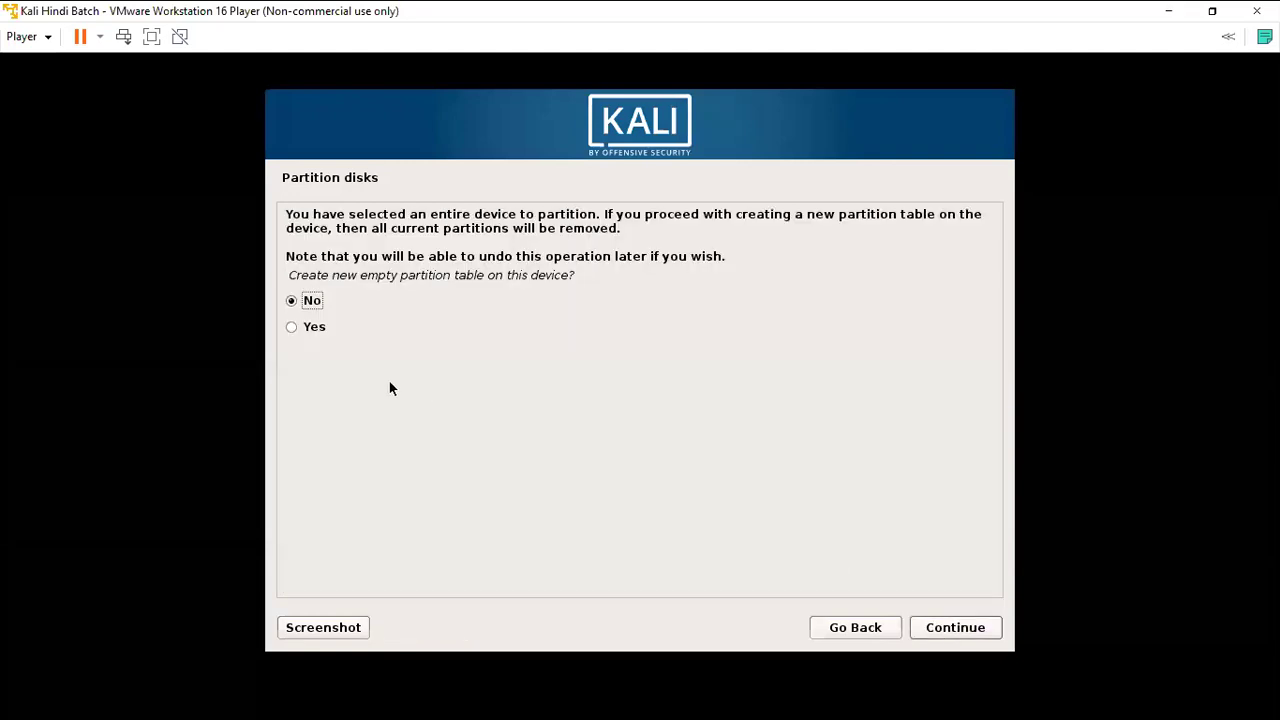
click(314, 328)
click(925, 627)
click(383, 473)
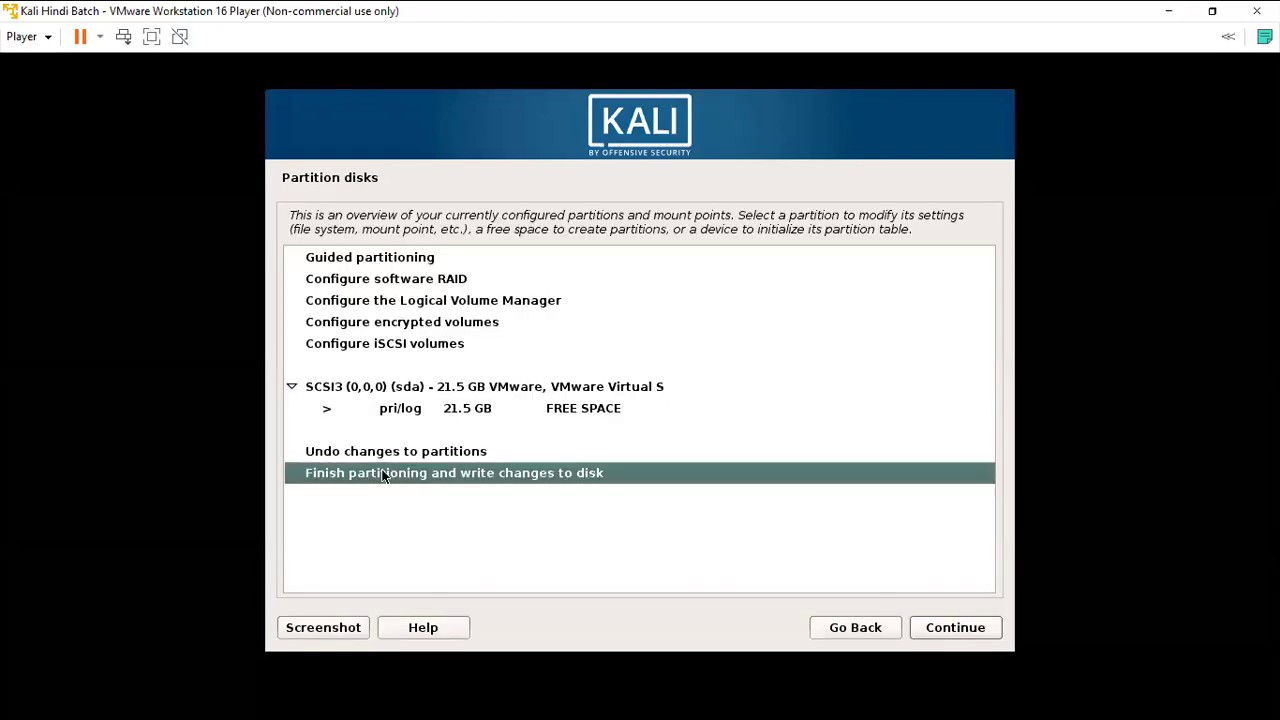
click(919, 625)
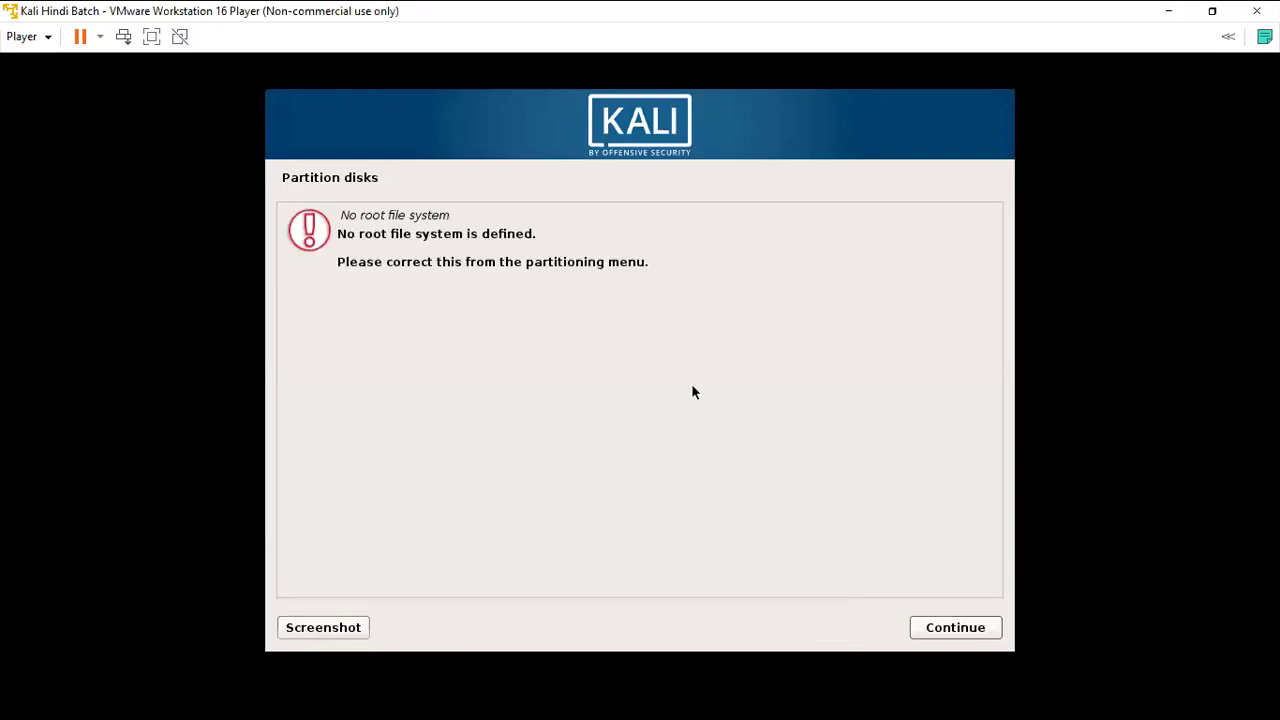
Dismiss the no-root-file-system error, reopen Partition disks, retry finishing, and reselect the SCSI3 disk.
click(938, 628)
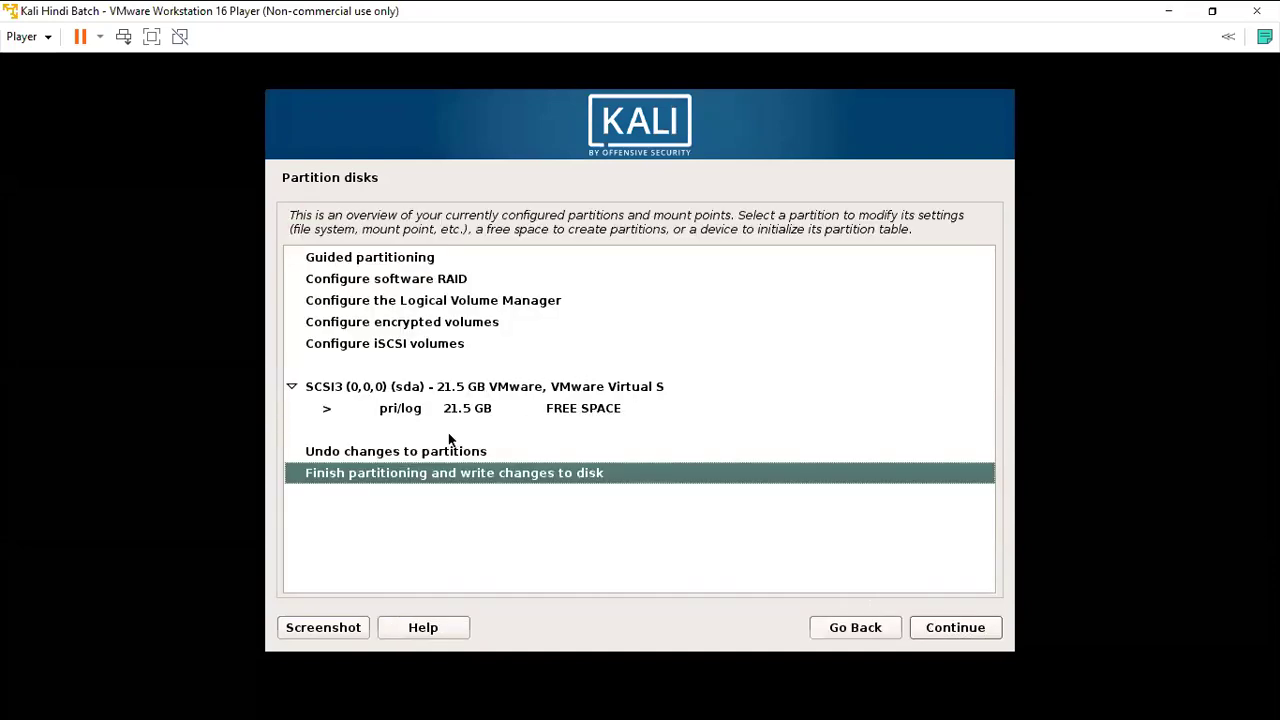
click(830, 625)
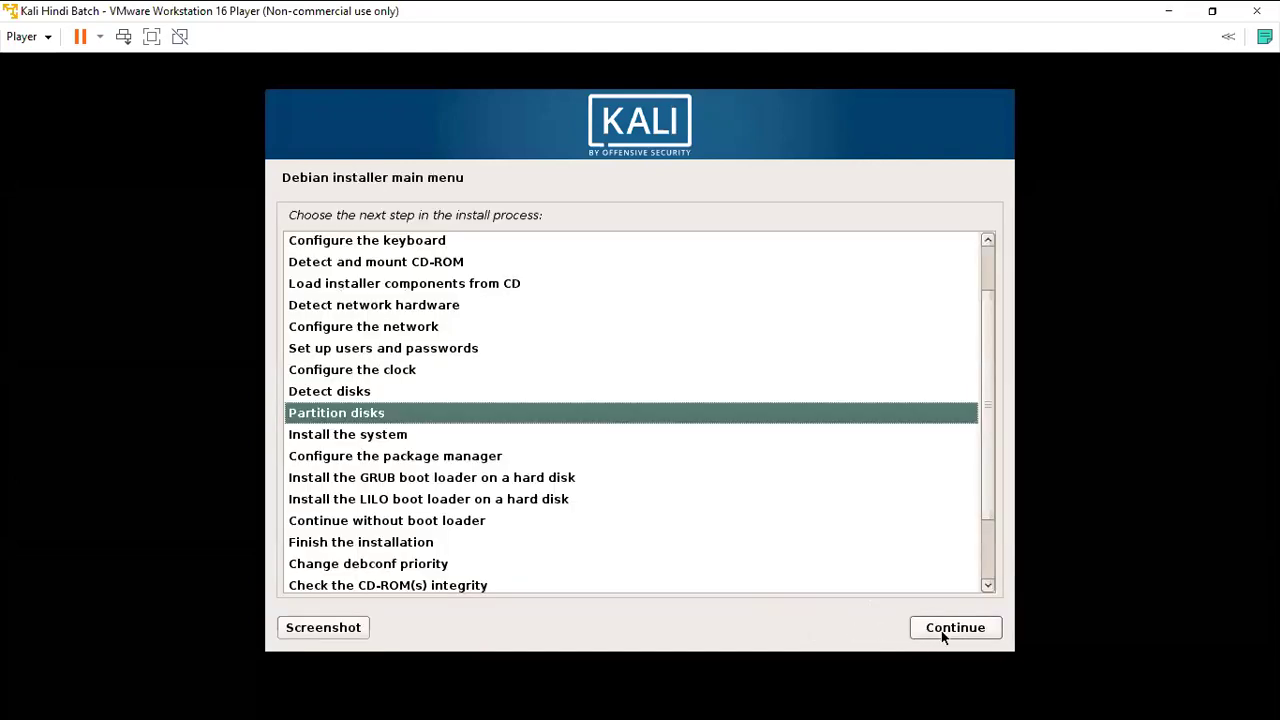
click(941, 630)
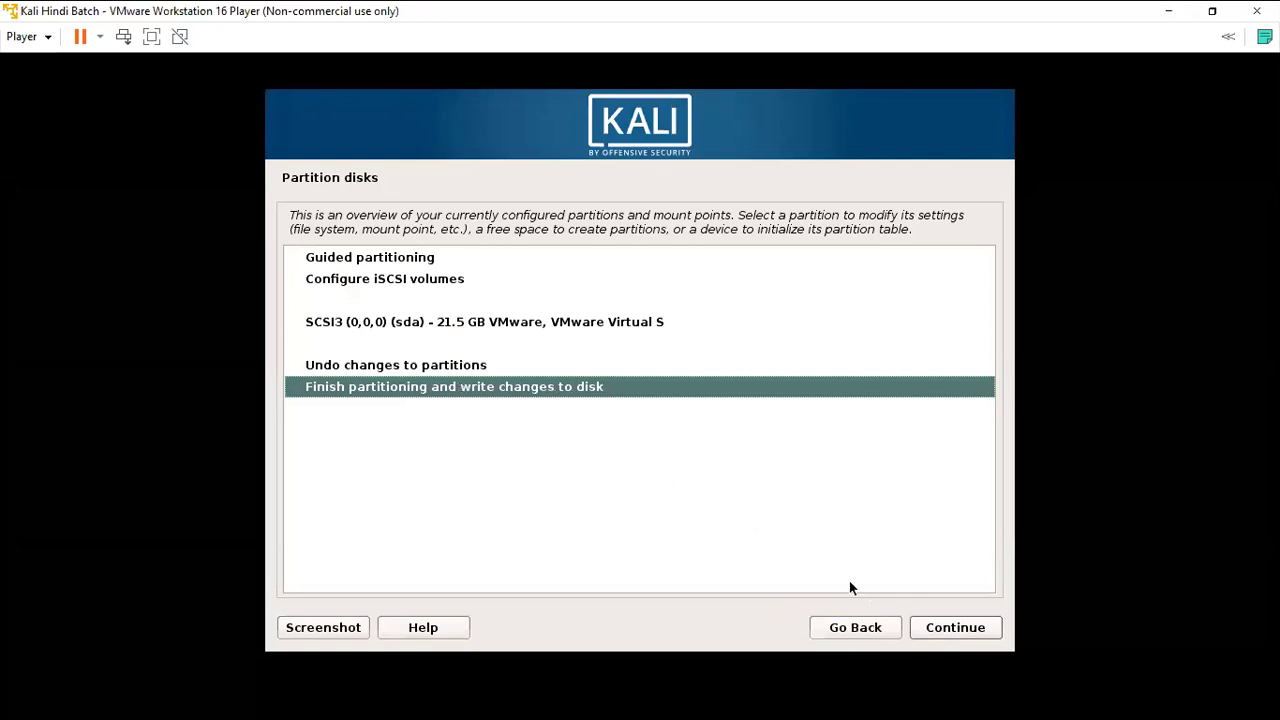
click(944, 627)
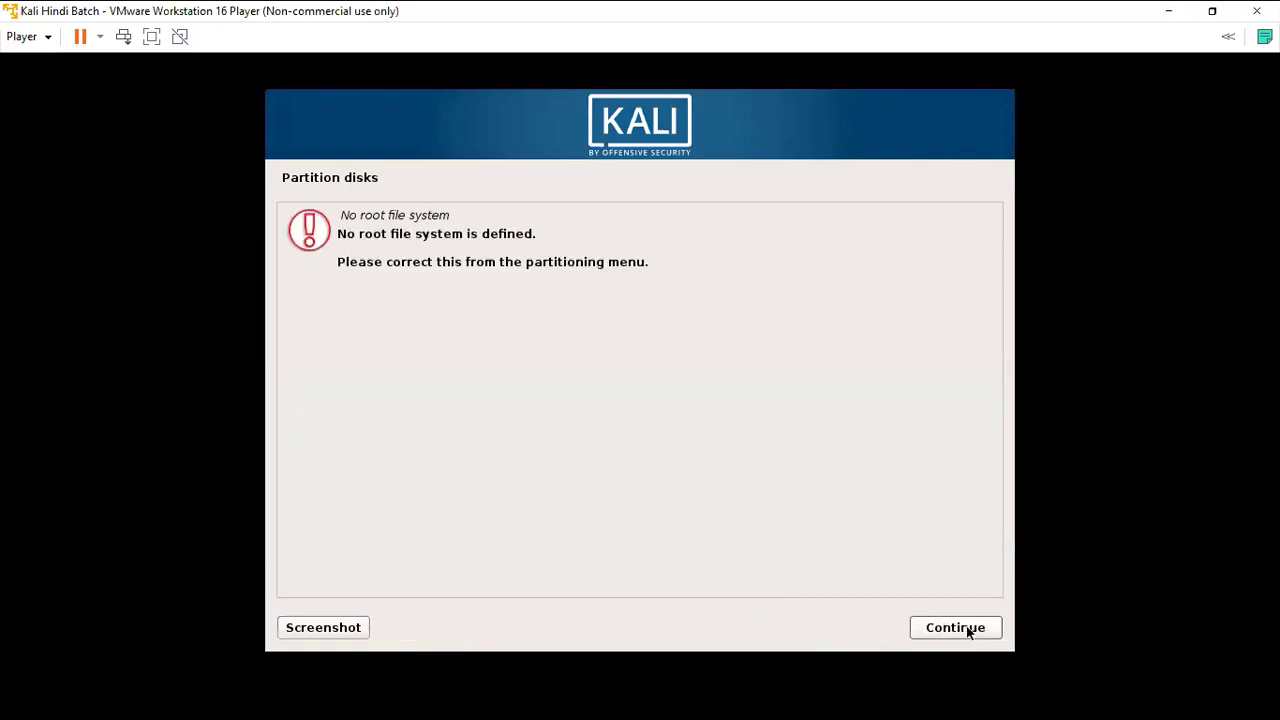
click(947, 628)
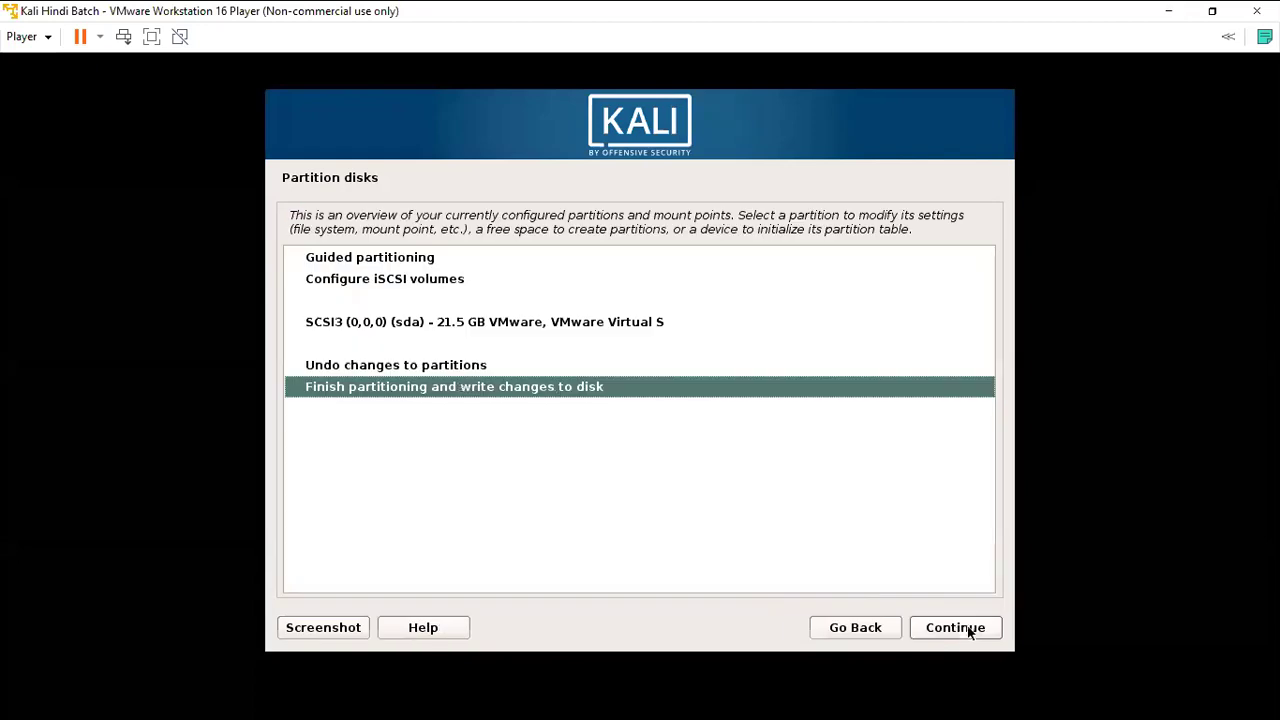
click(449, 330)
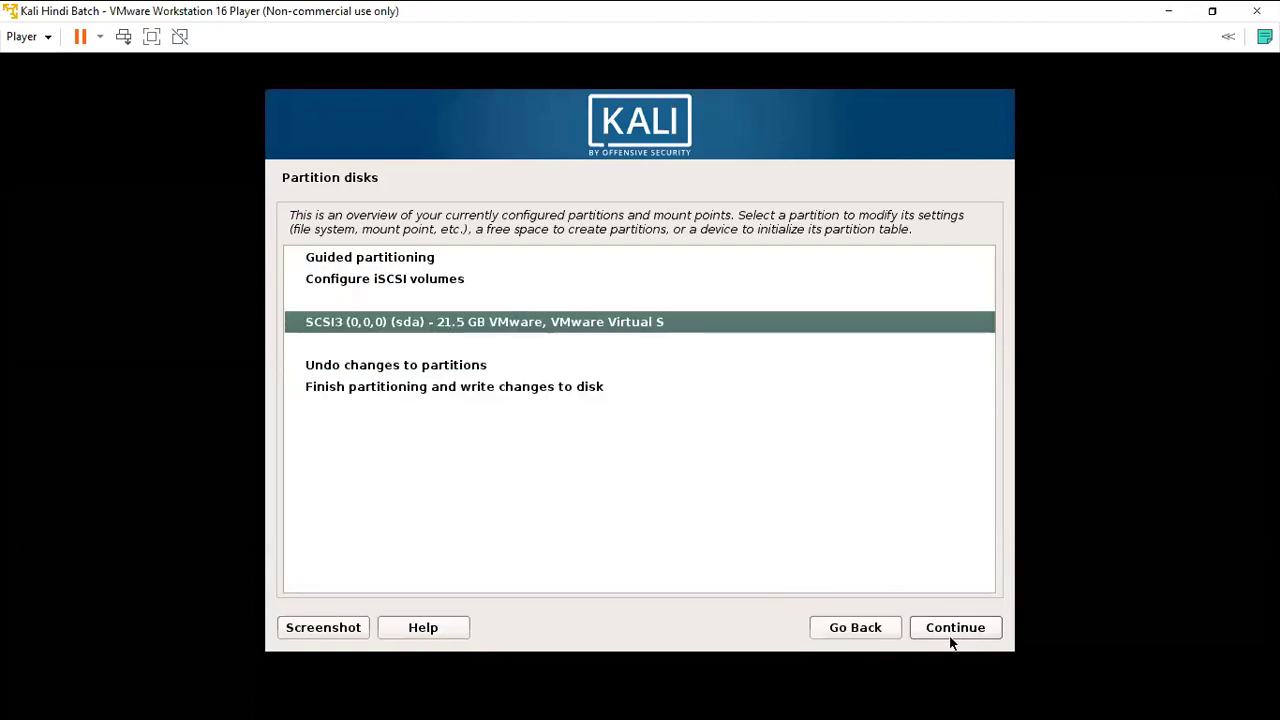
Reinitialize the 21.5 GB disk with a new empty partition table, answering Yes to each prompt.
click(950, 638)
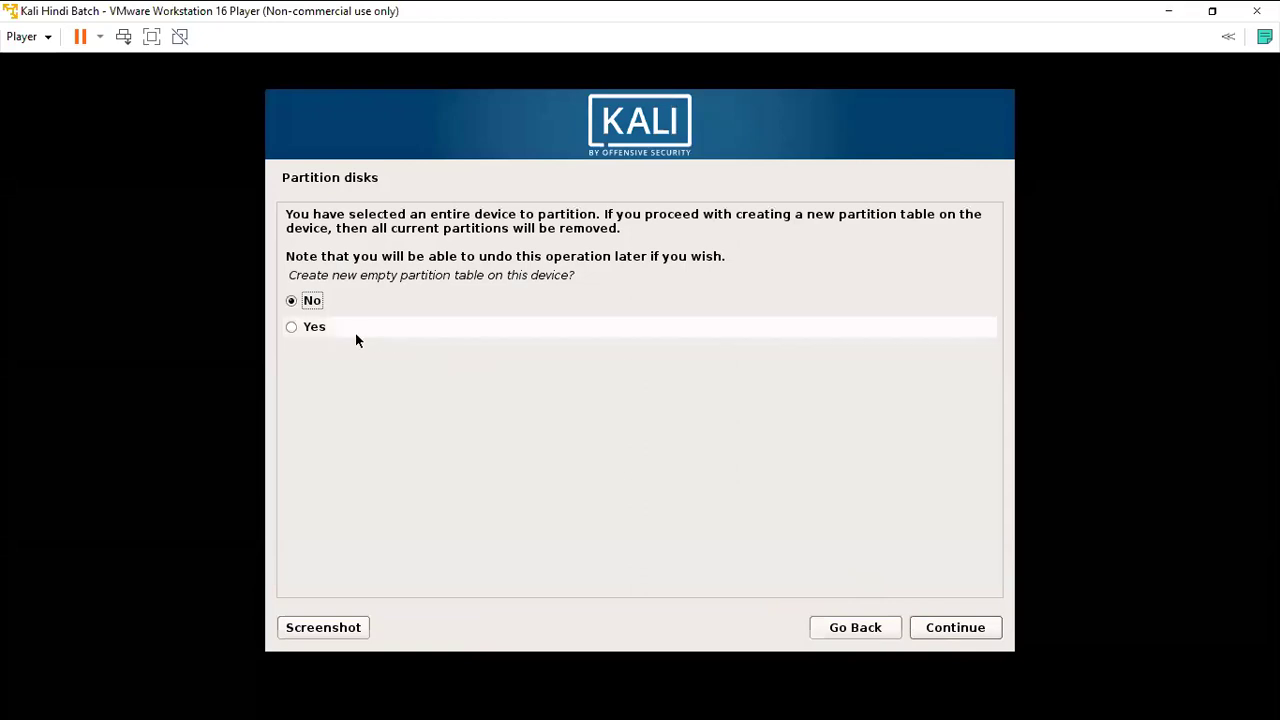
click(320, 330)
click(962, 627)
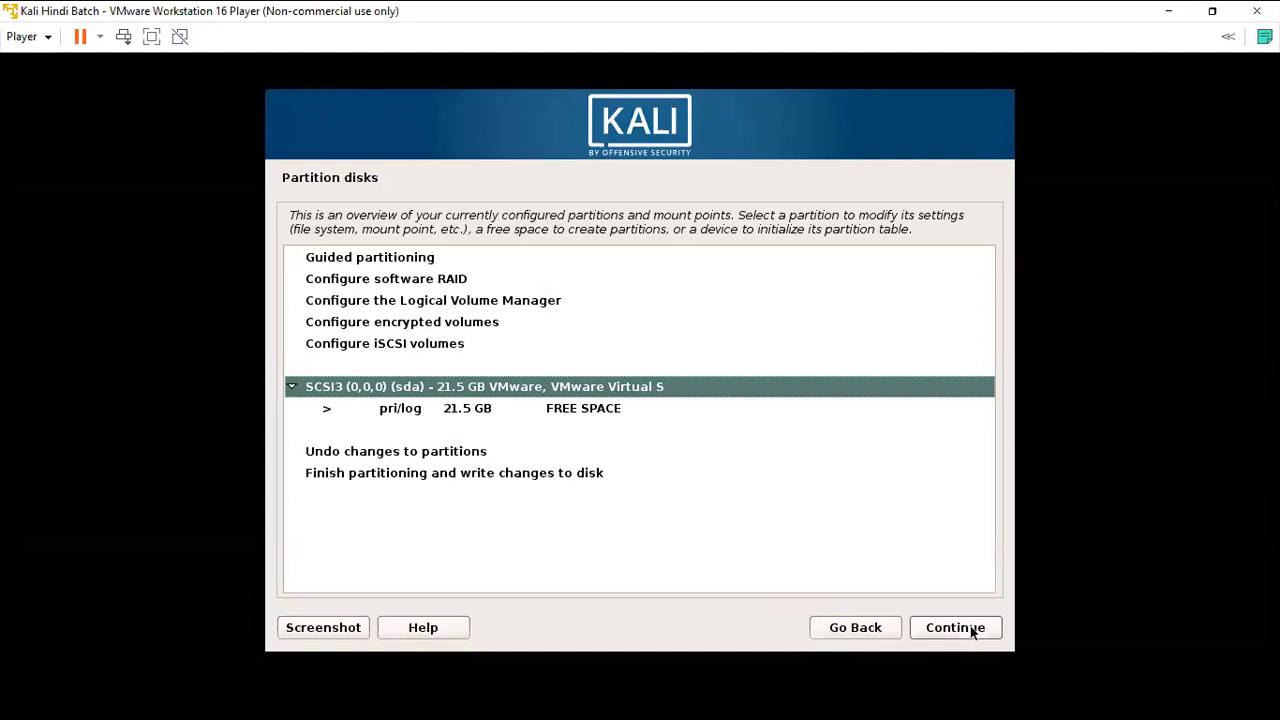
click(970, 629)
click(293, 326)
click(941, 630)
click(948, 627)
click(378, 333)
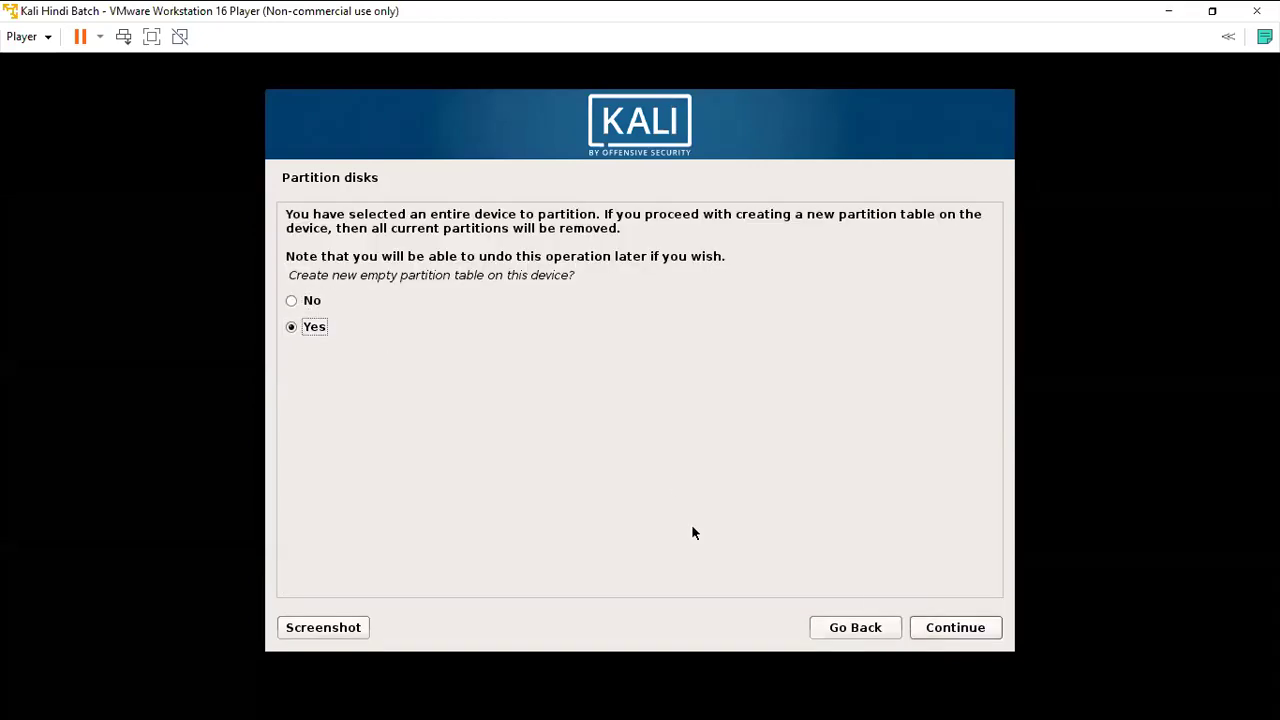
click(950, 625)
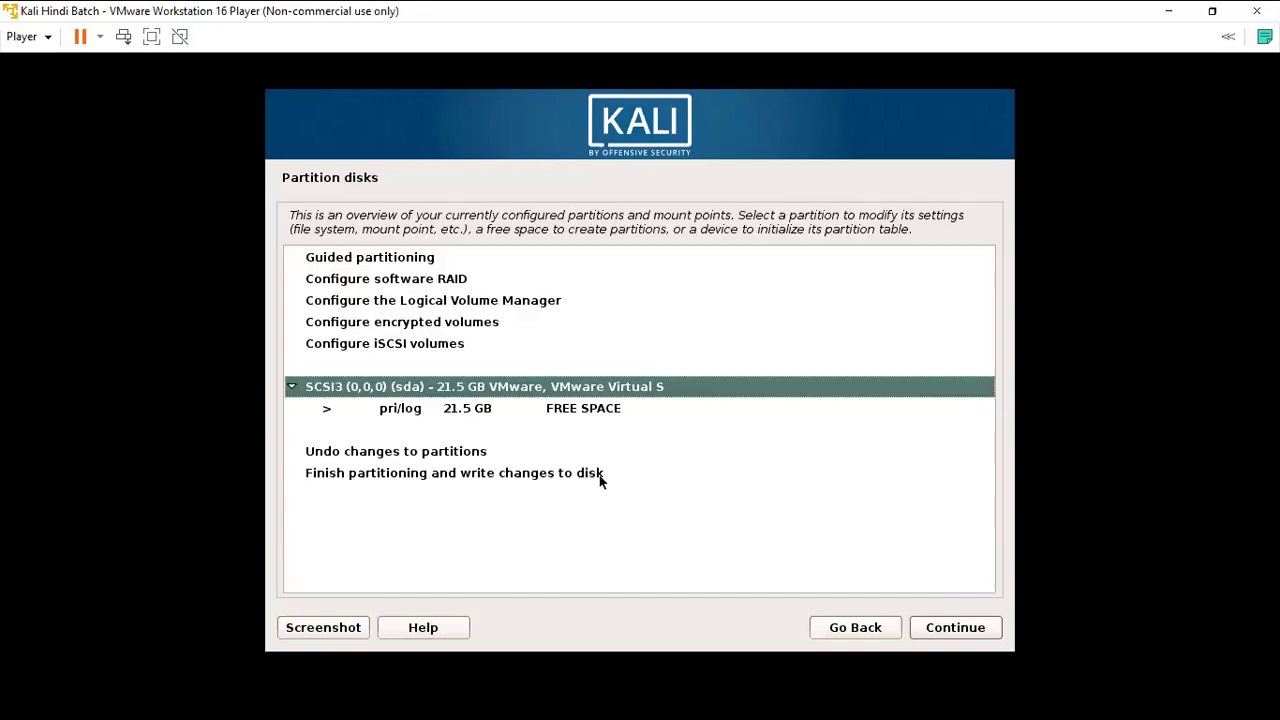
Look at options for the 21.5 GB free space, then back out to the installer main menu.
click(480, 415)
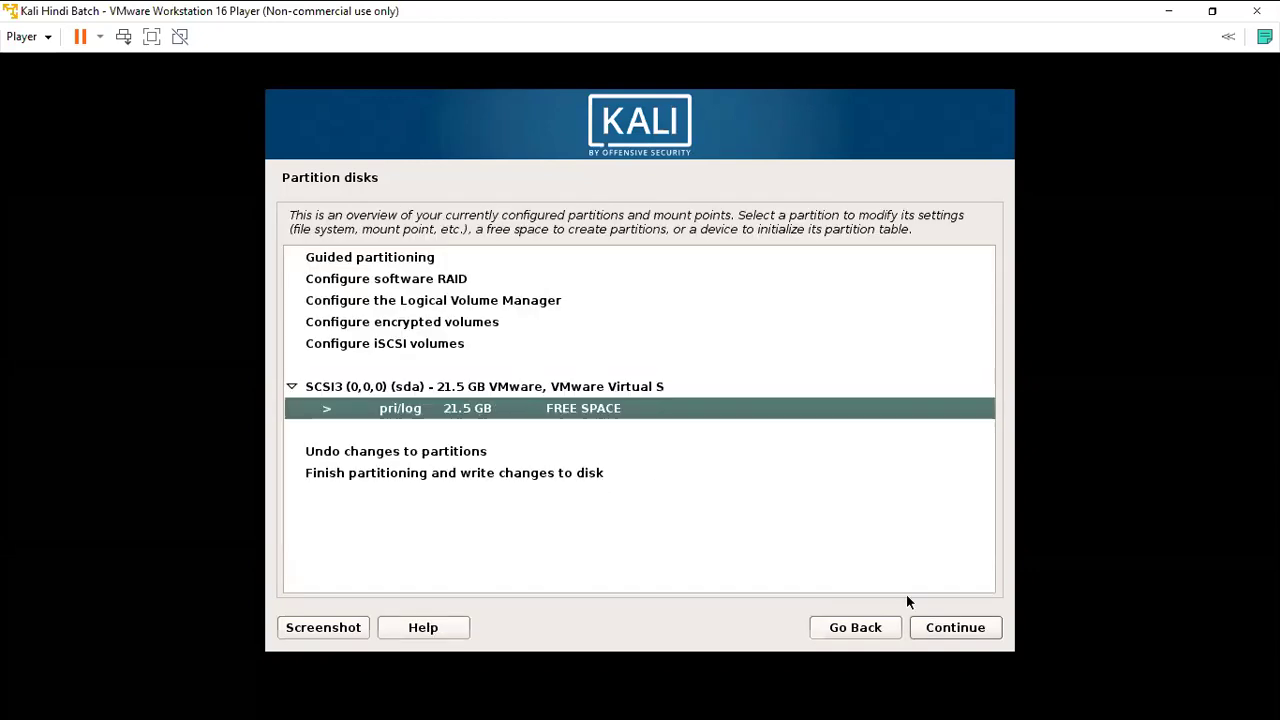
click(958, 626)
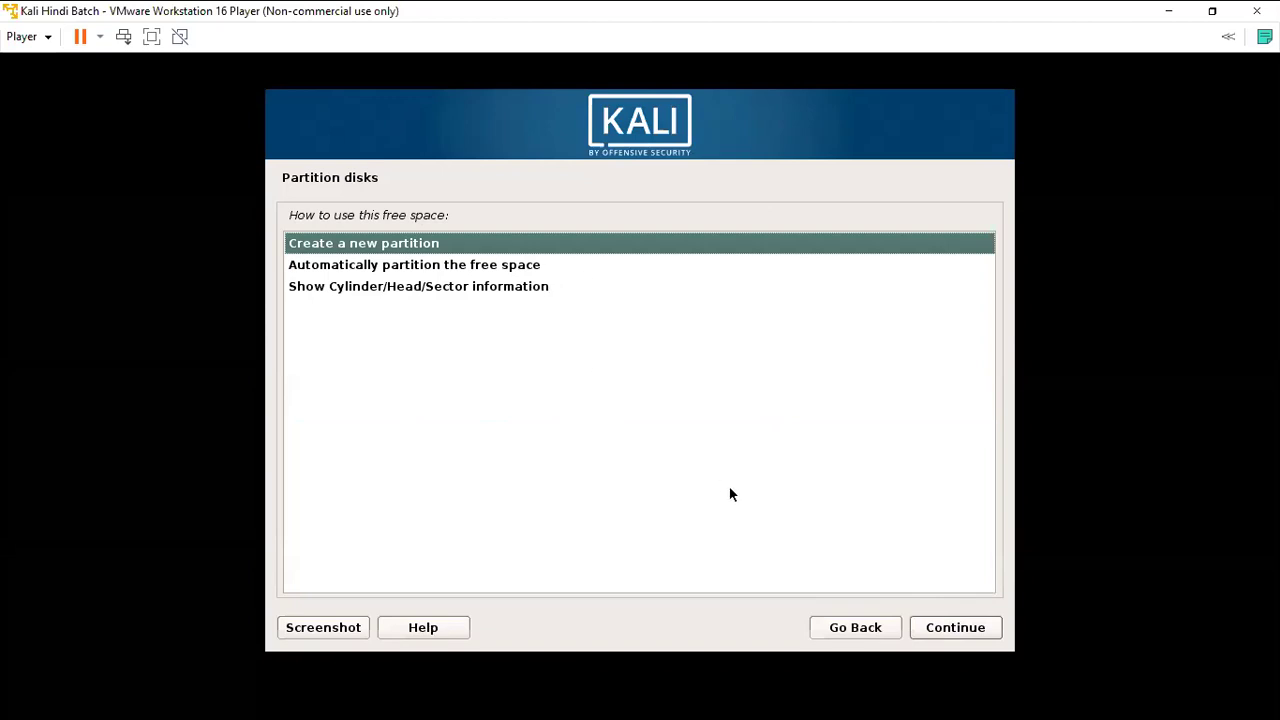
click(874, 628)
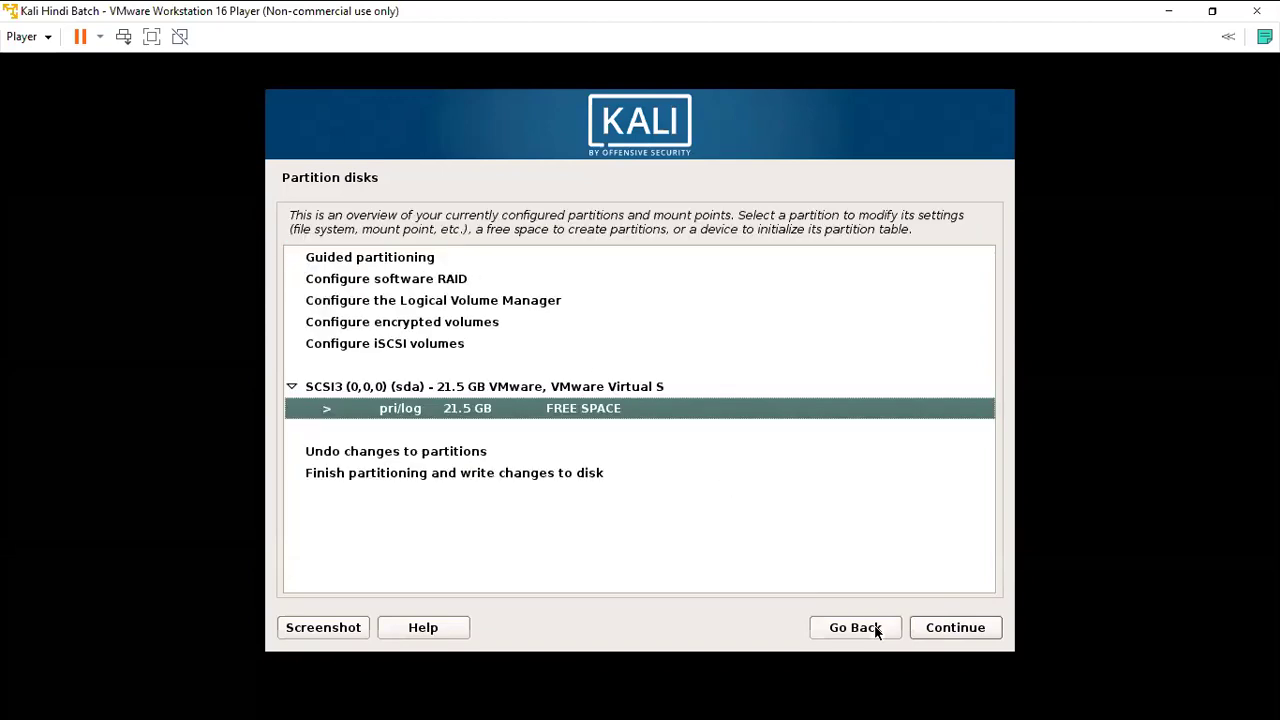
click(874, 628)
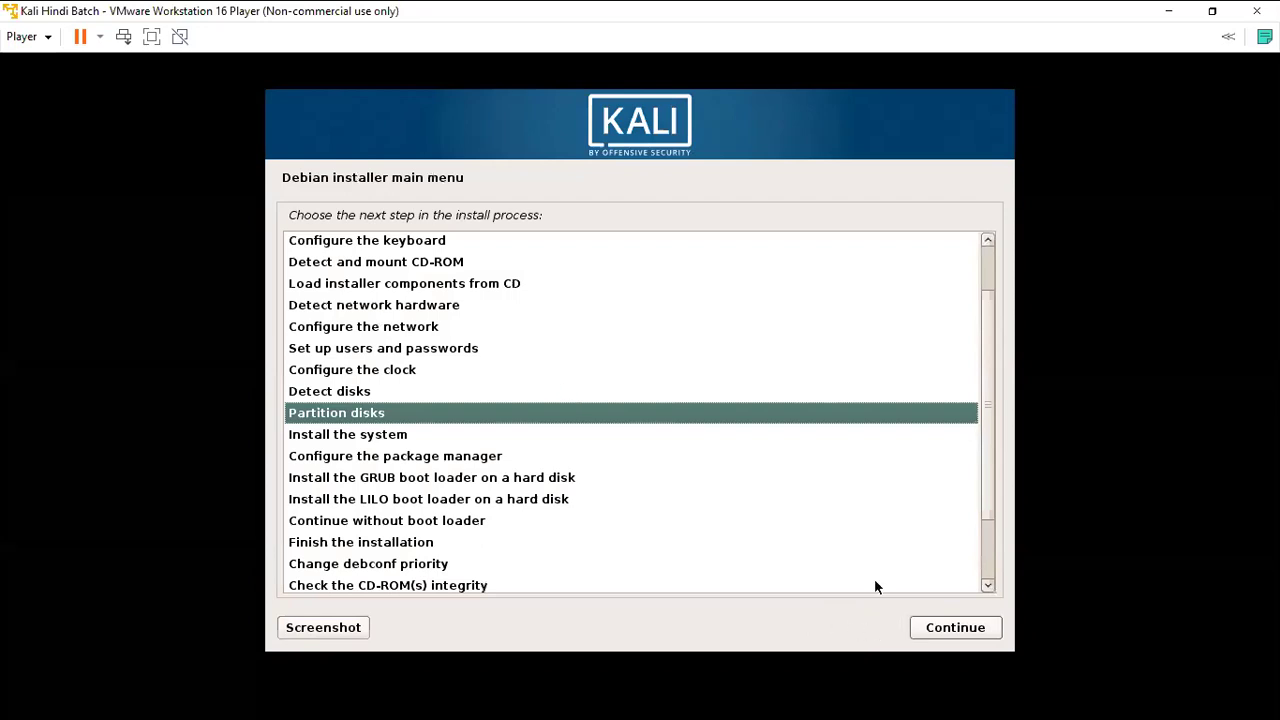
Detect disks, guided-partition the 21.5 GB disk with the proposed scheme, and write the changes.
click(452, 393)
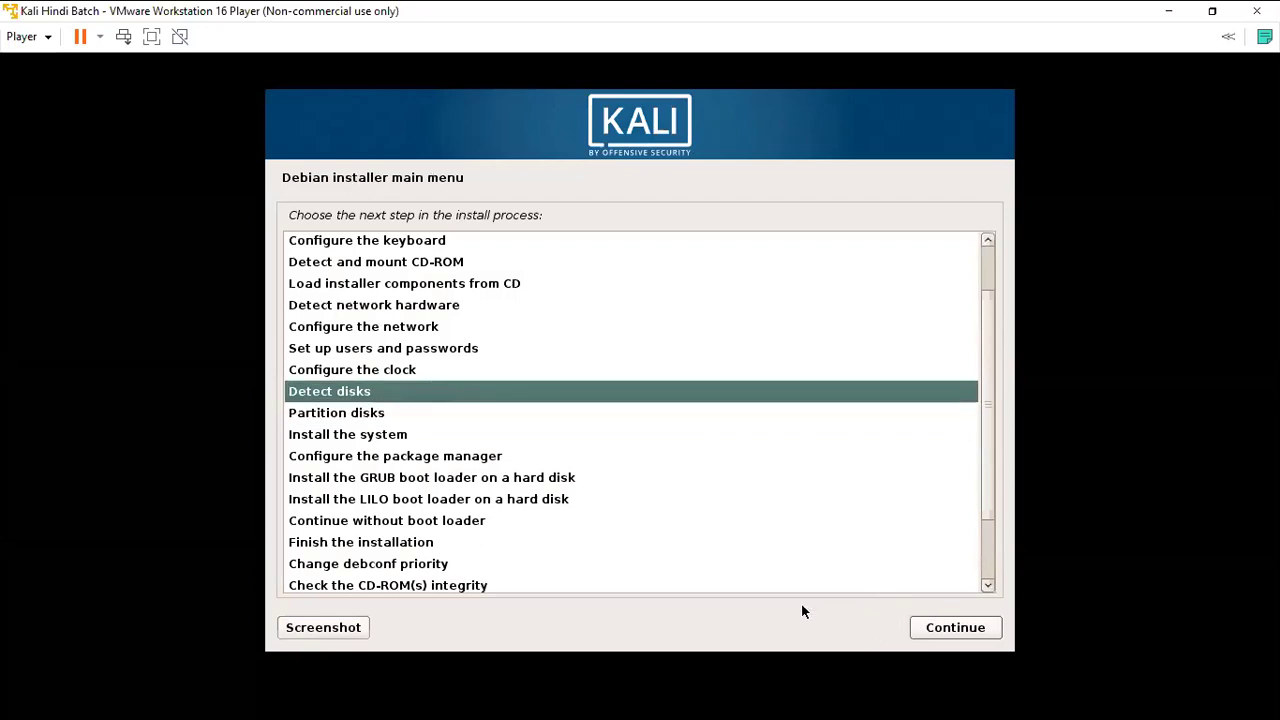
click(918, 629)
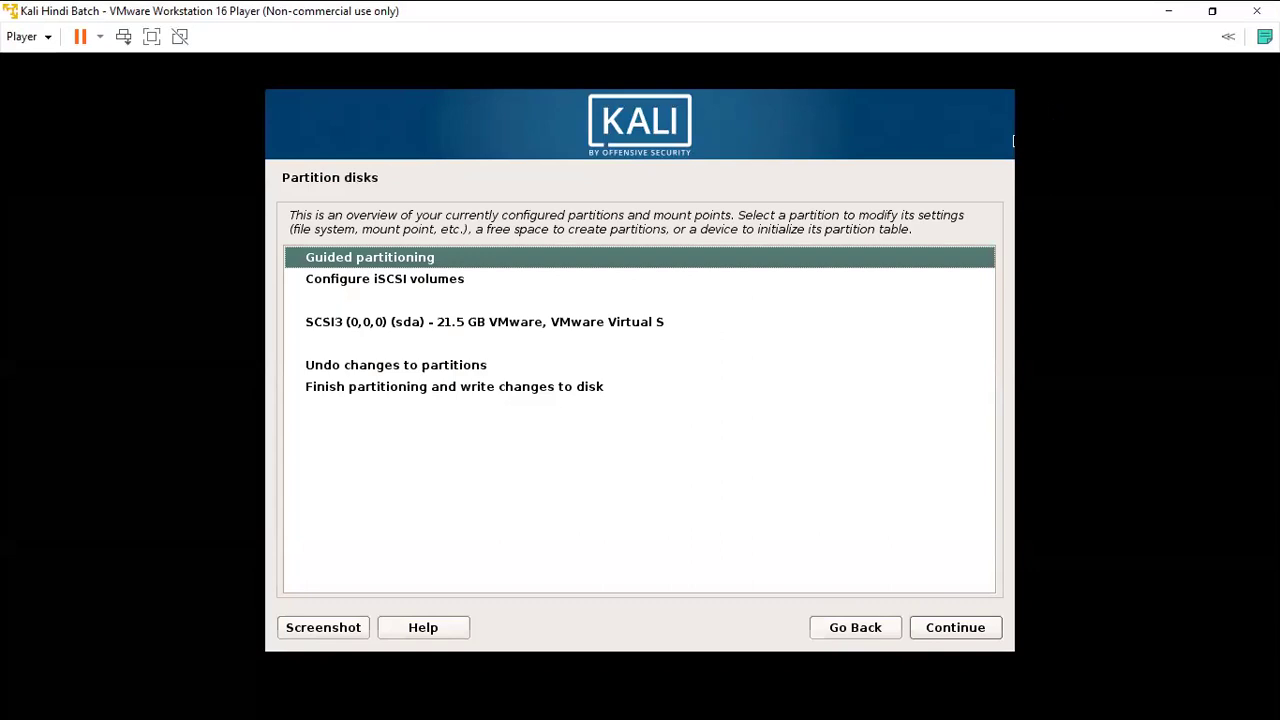
click(956, 632)
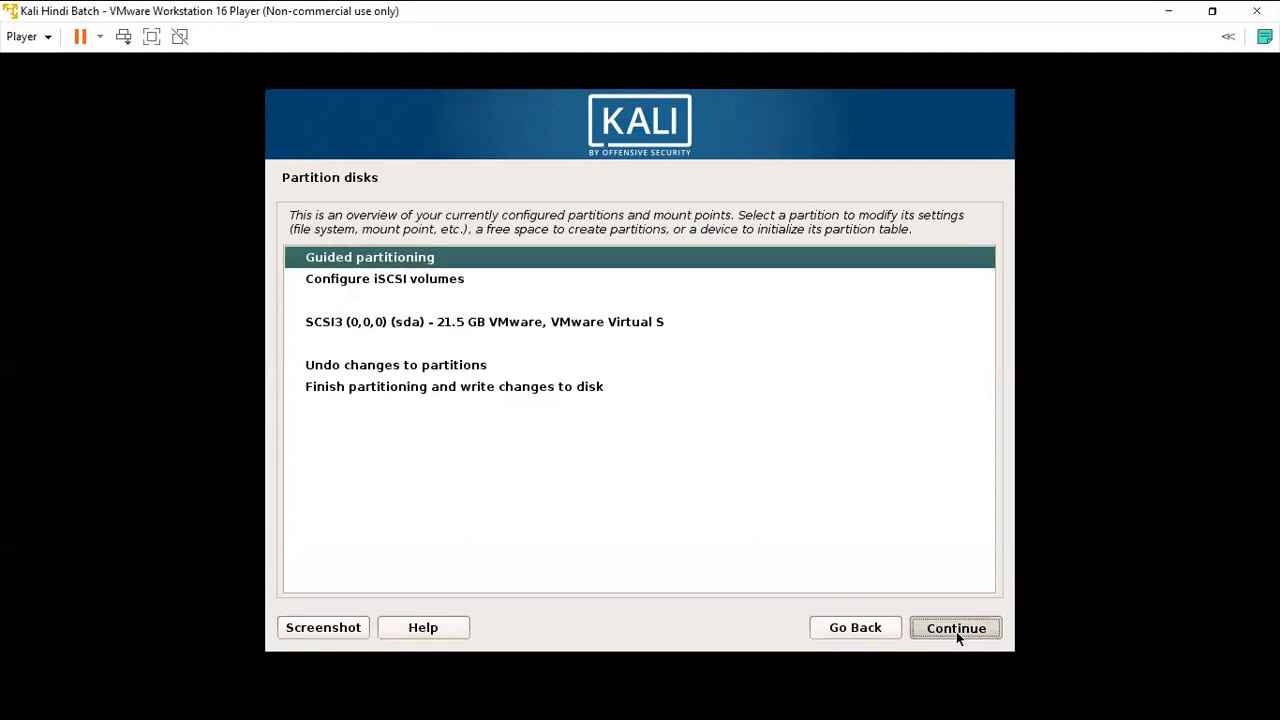
click(956, 632)
click(956, 631)
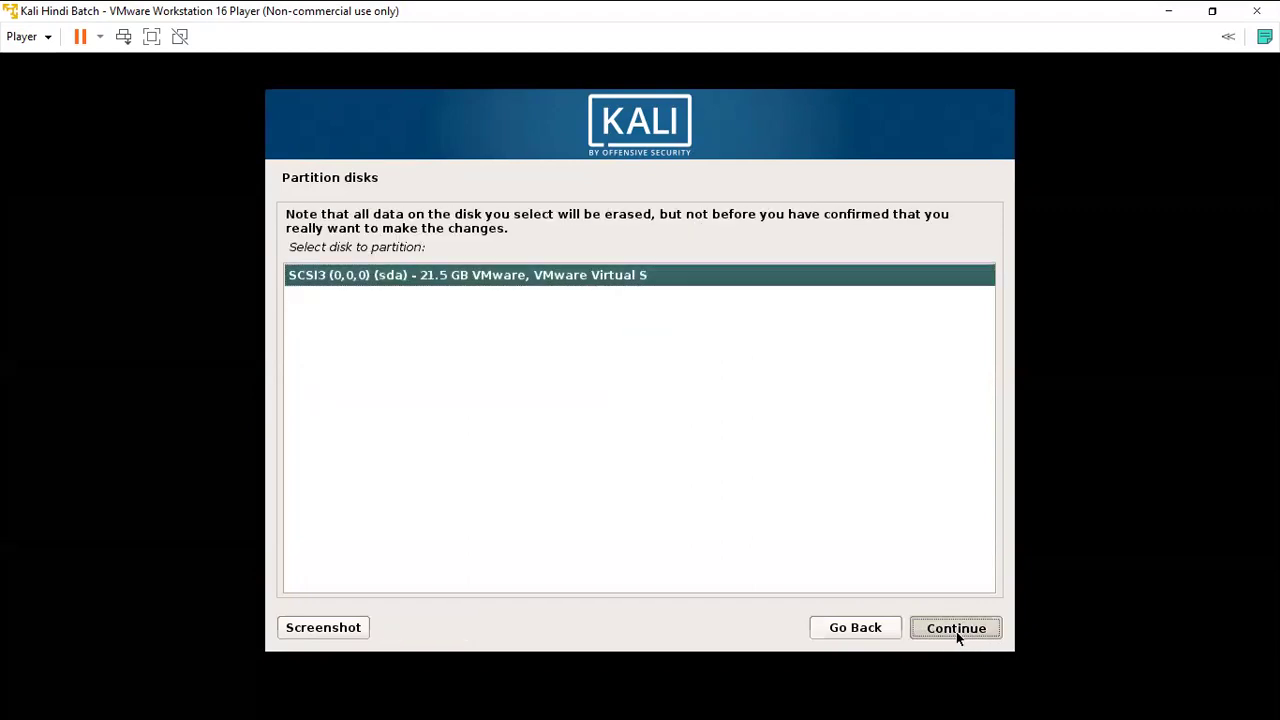
click(956, 631)
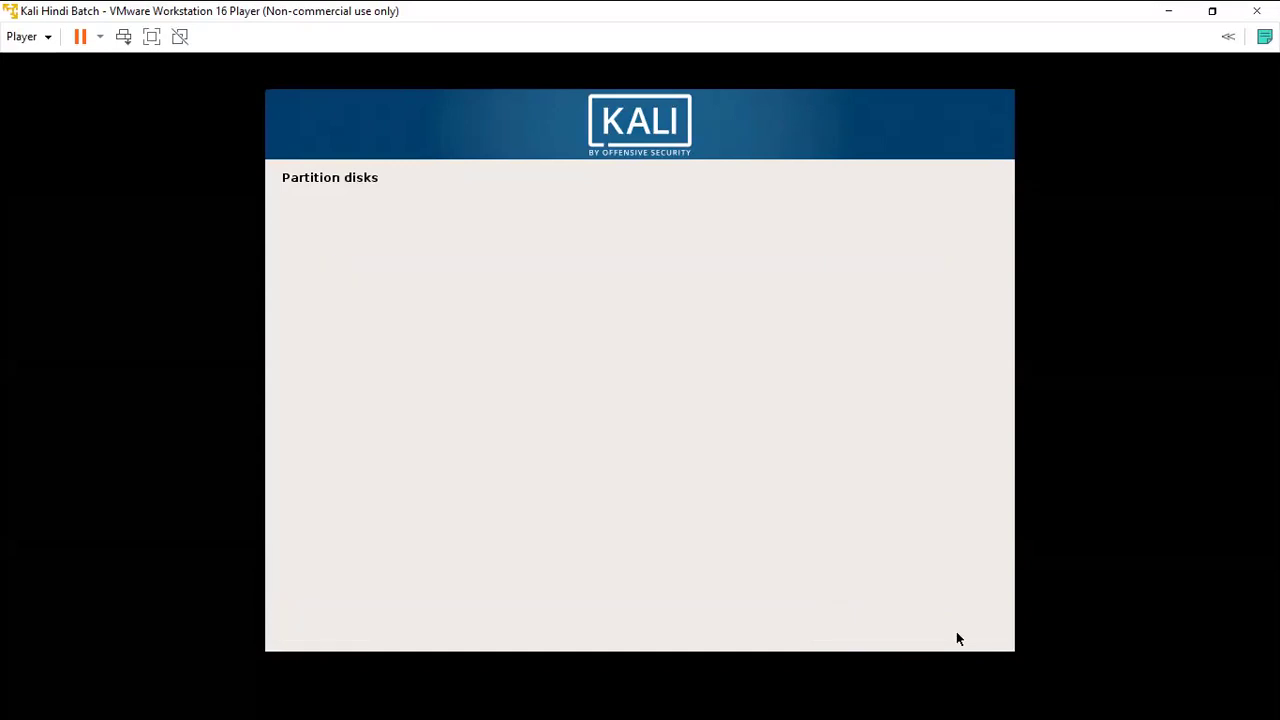
click(956, 631)
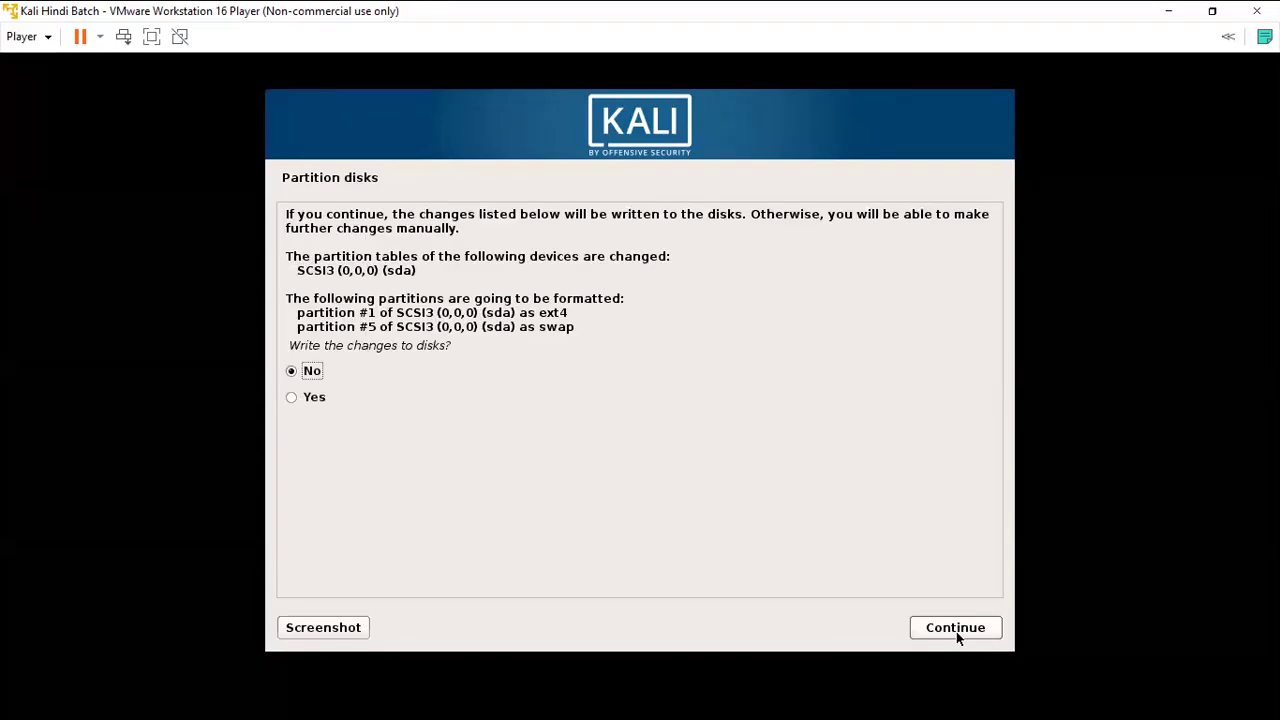
click(312, 397)
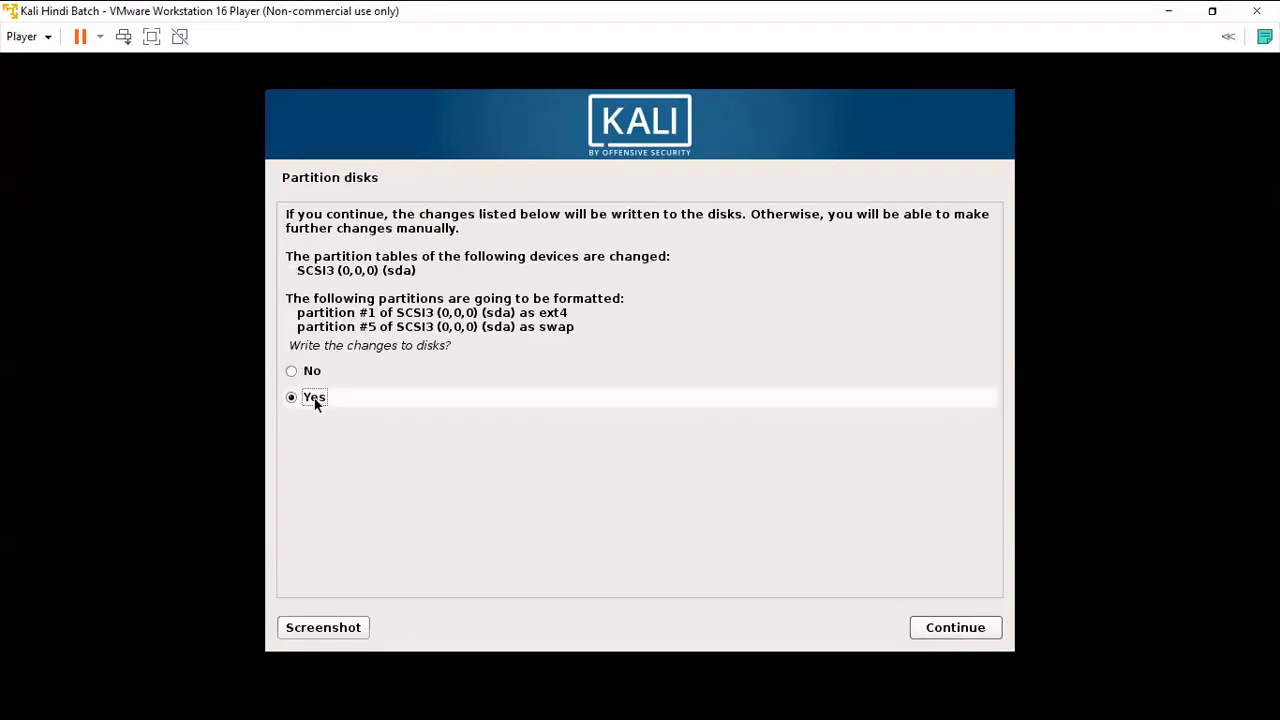
click(971, 632)
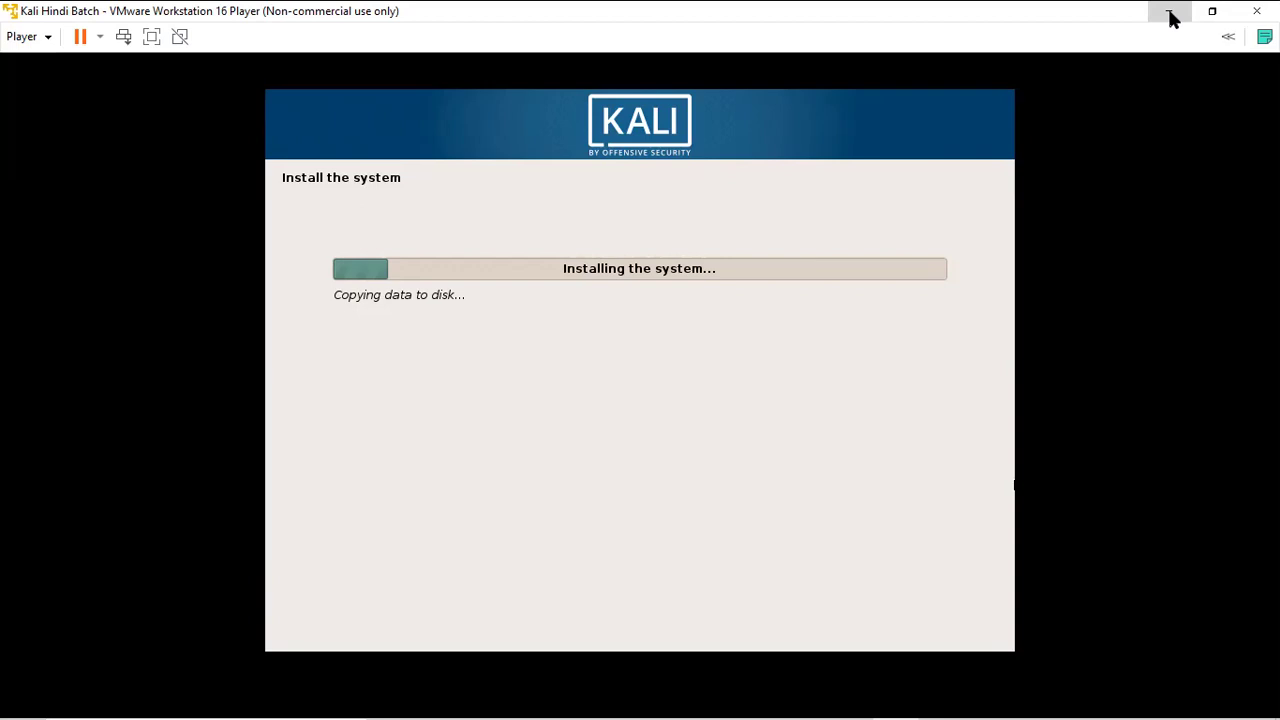
Resize the VM window, release the mouse with Ctrl+Alt, and choose Remind Me Later for VMware Tools.
click(1212, 11)
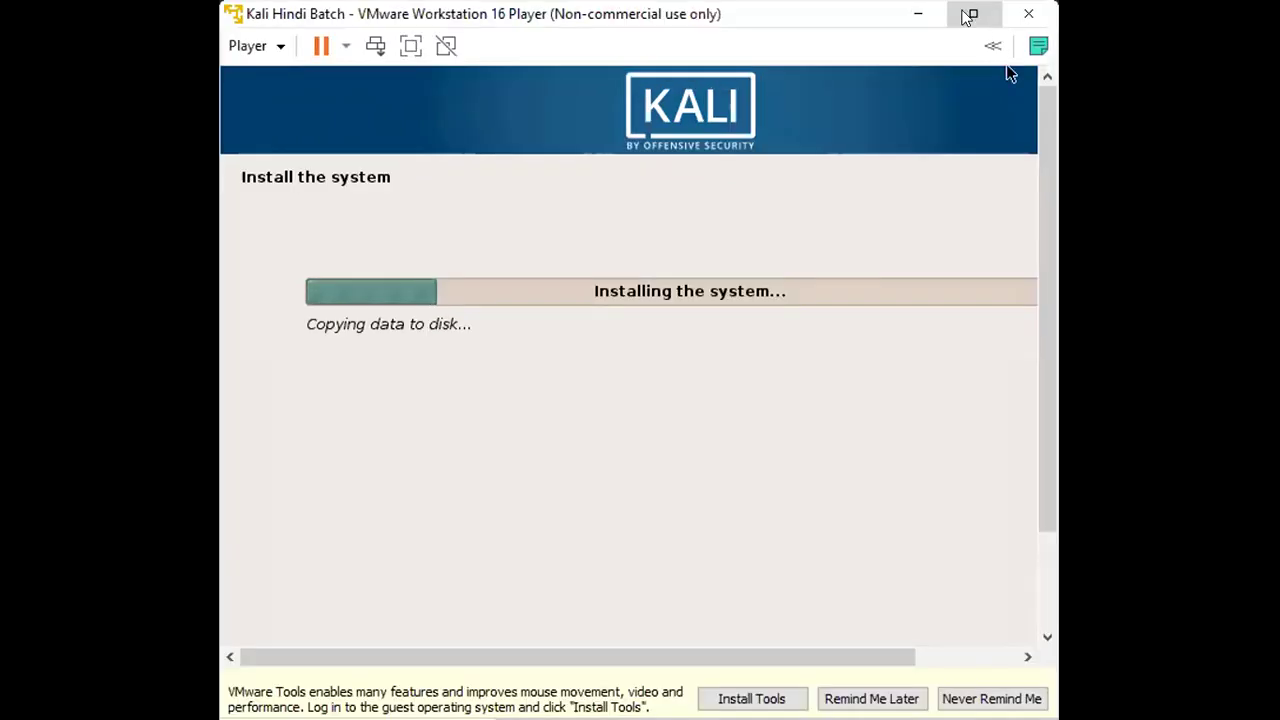
click(974, 15)
key(ctrl+alt)
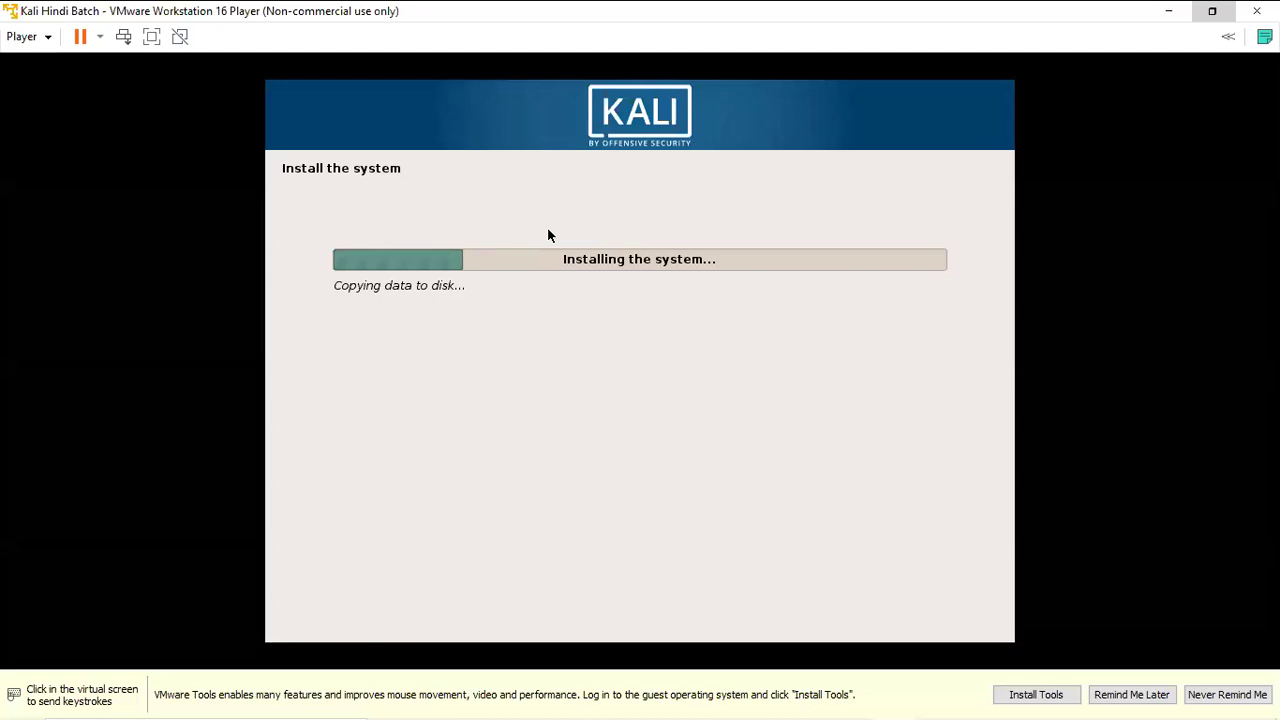
click(1148, 697)
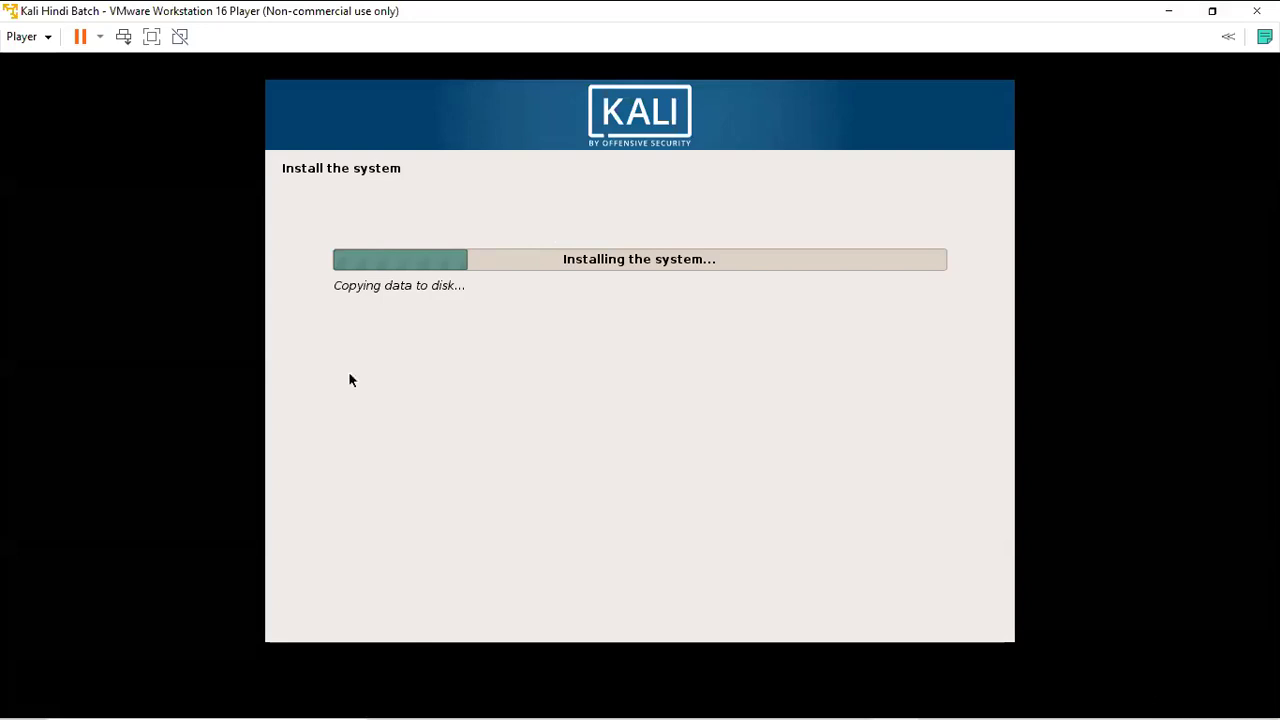
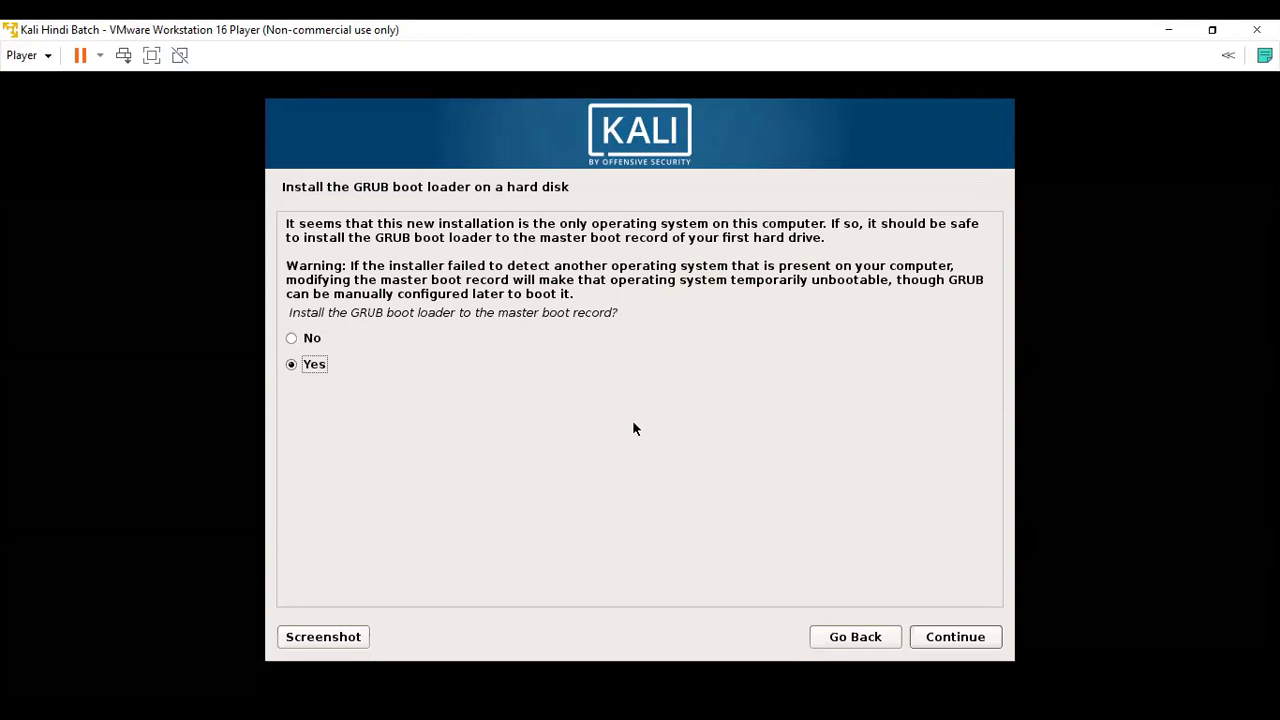
Install the GRUB boot loader to the master boot record on /dev/sda.
click(975, 633)
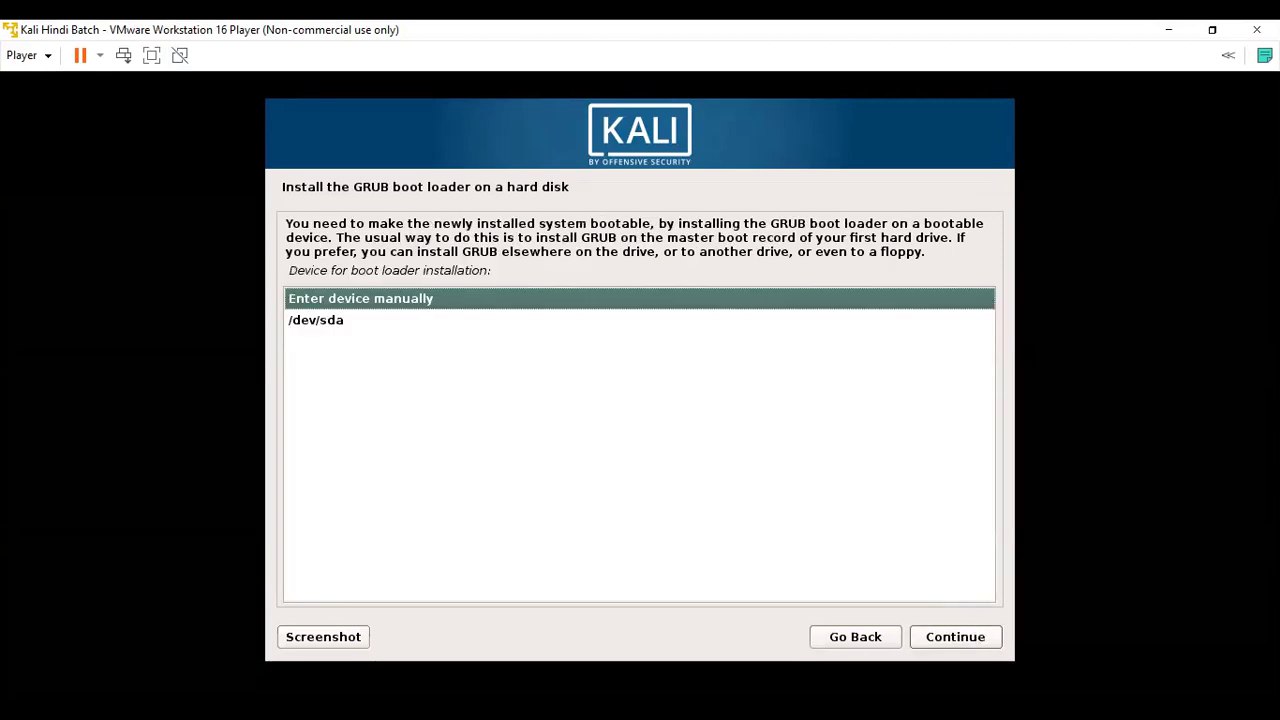
click(336, 322)
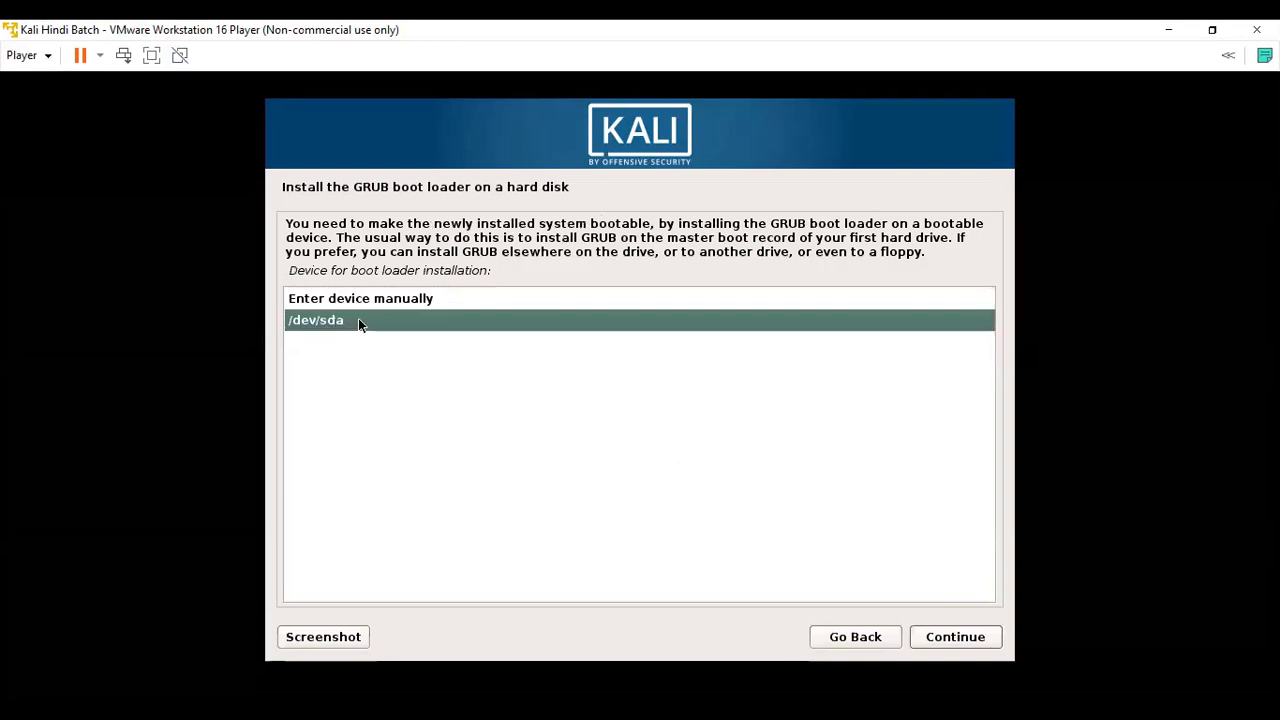
click(948, 636)
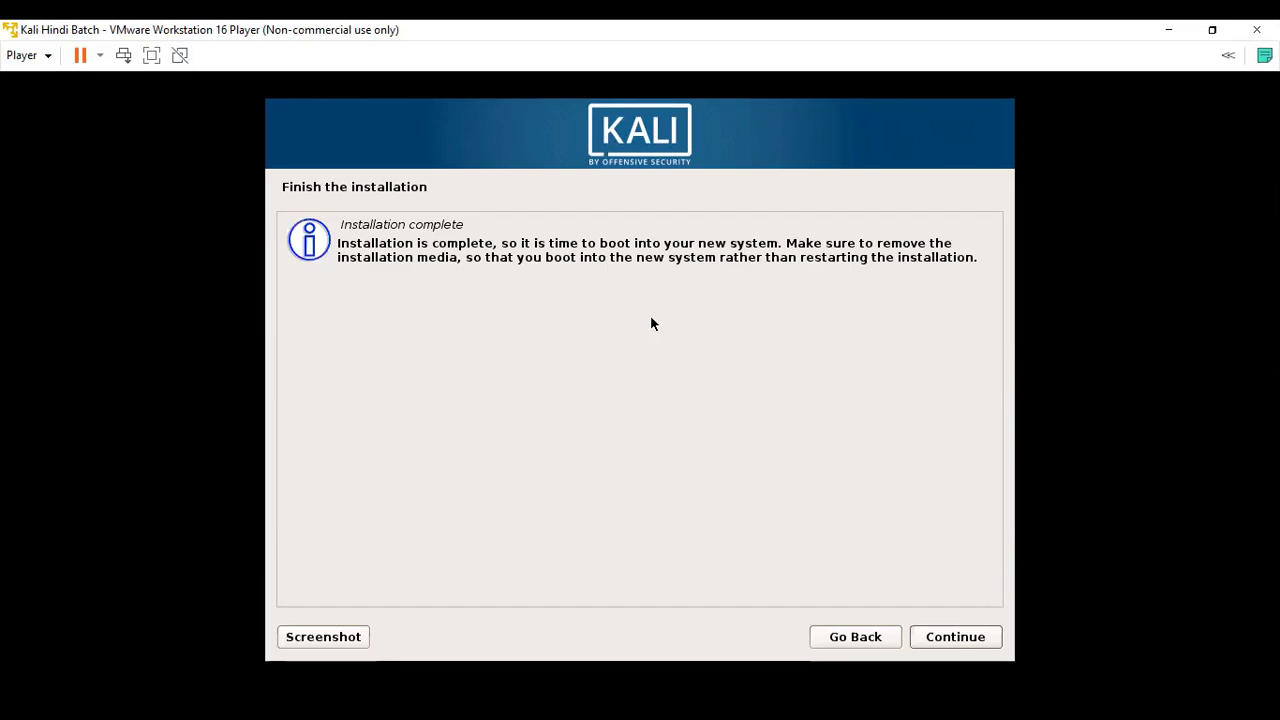
Finish the Kali installation and reboot into the installed system.
click(978, 638)
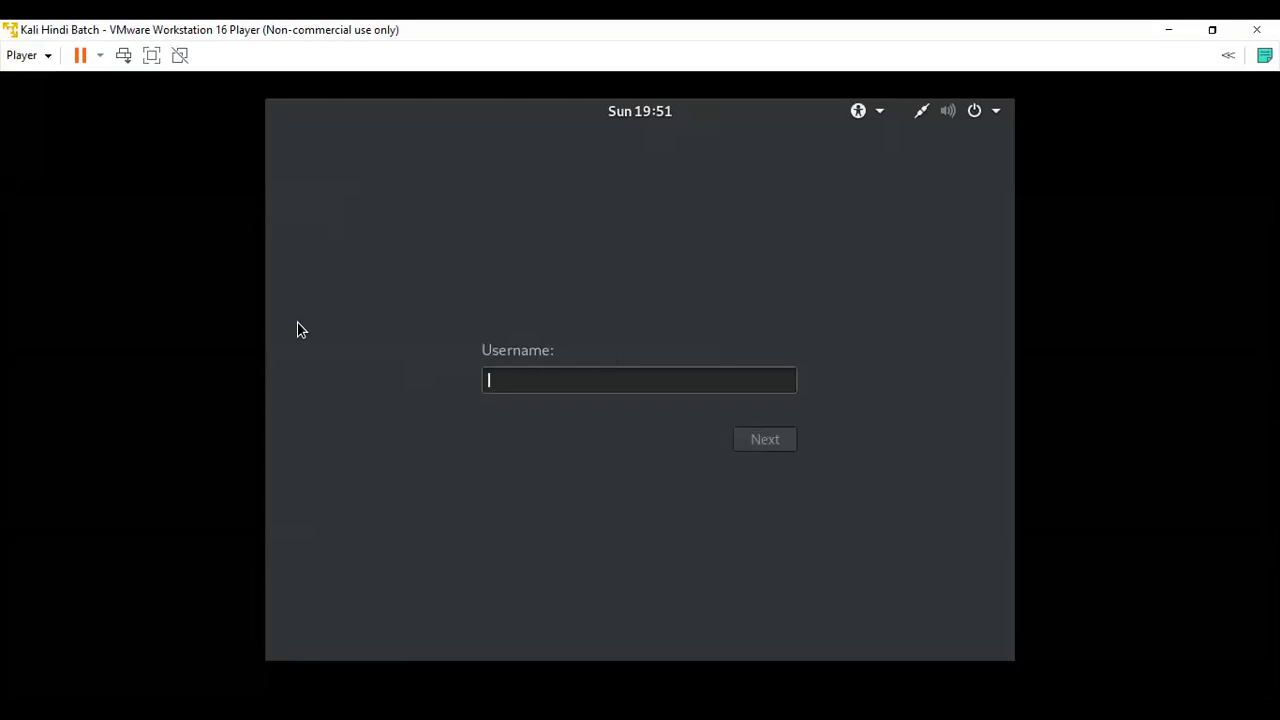
Log into Kali with the root username and the account password.
text(root)
key(Return)
text(toor)
key(Return)
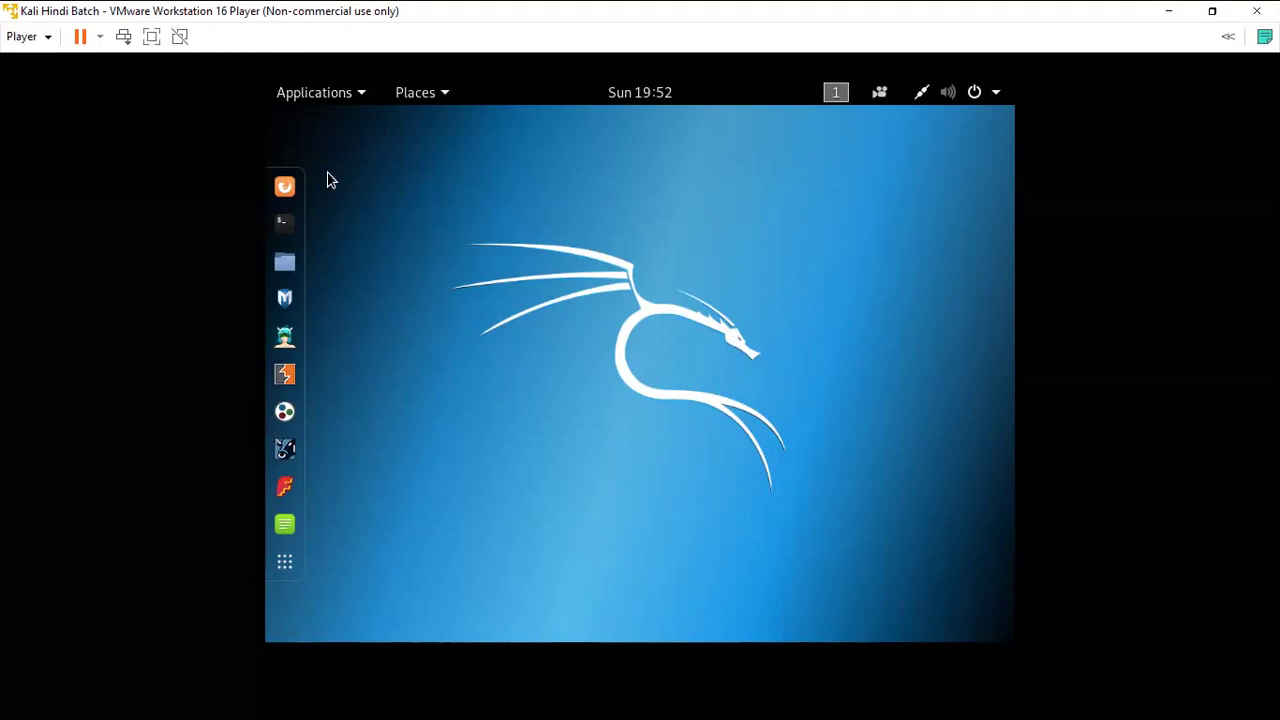
Open a terminal, move it slightly lower, and run ls on the home directory.
click(284, 216)
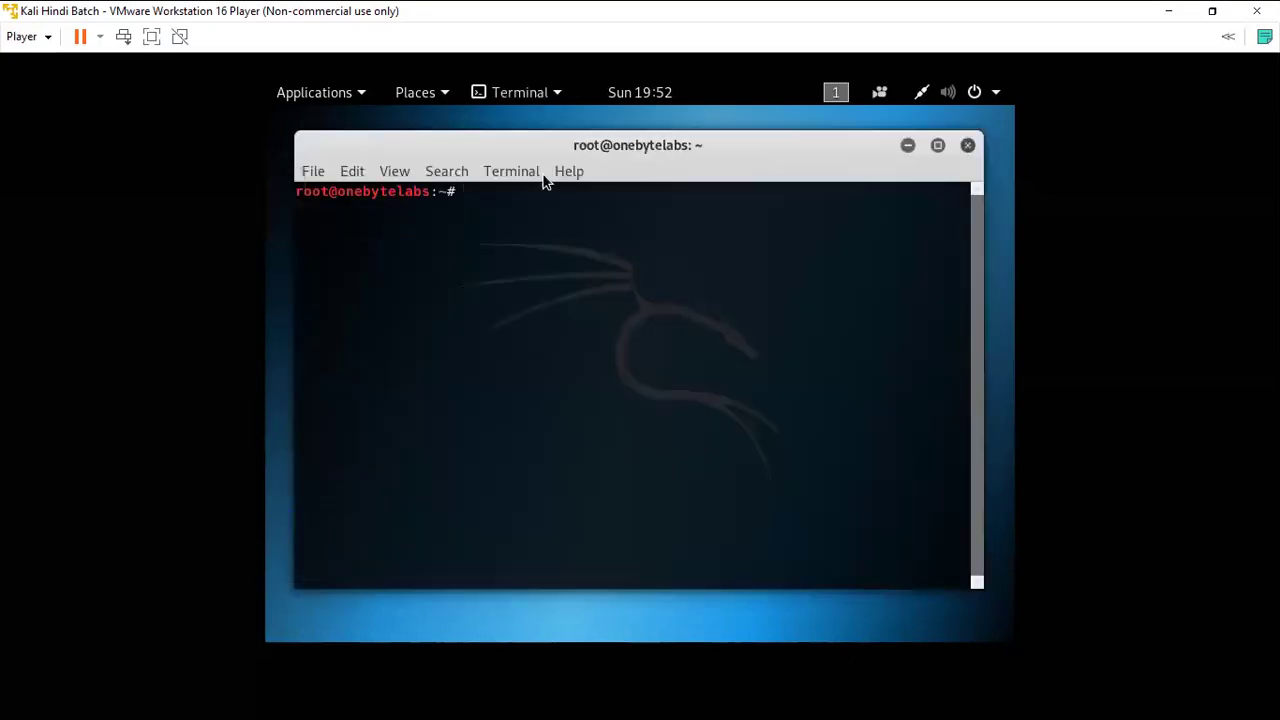
drag(582, 149, 585, 162)
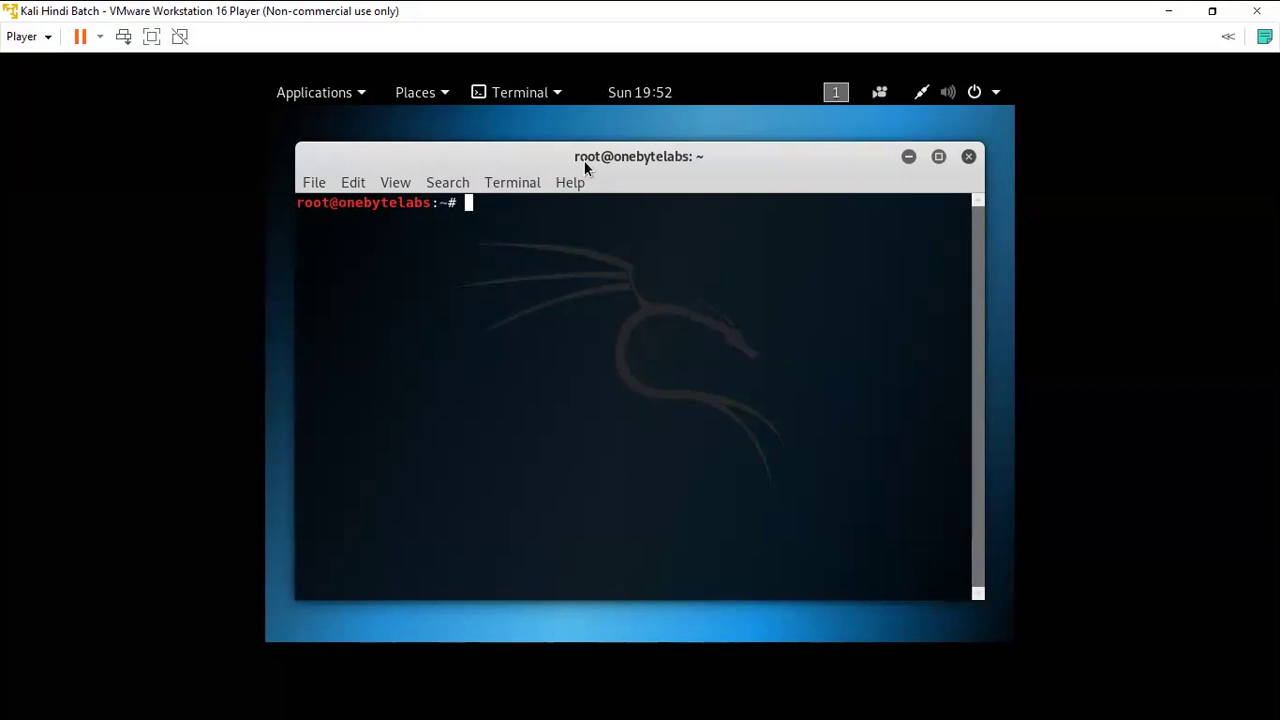
text(ls)
key(Return)
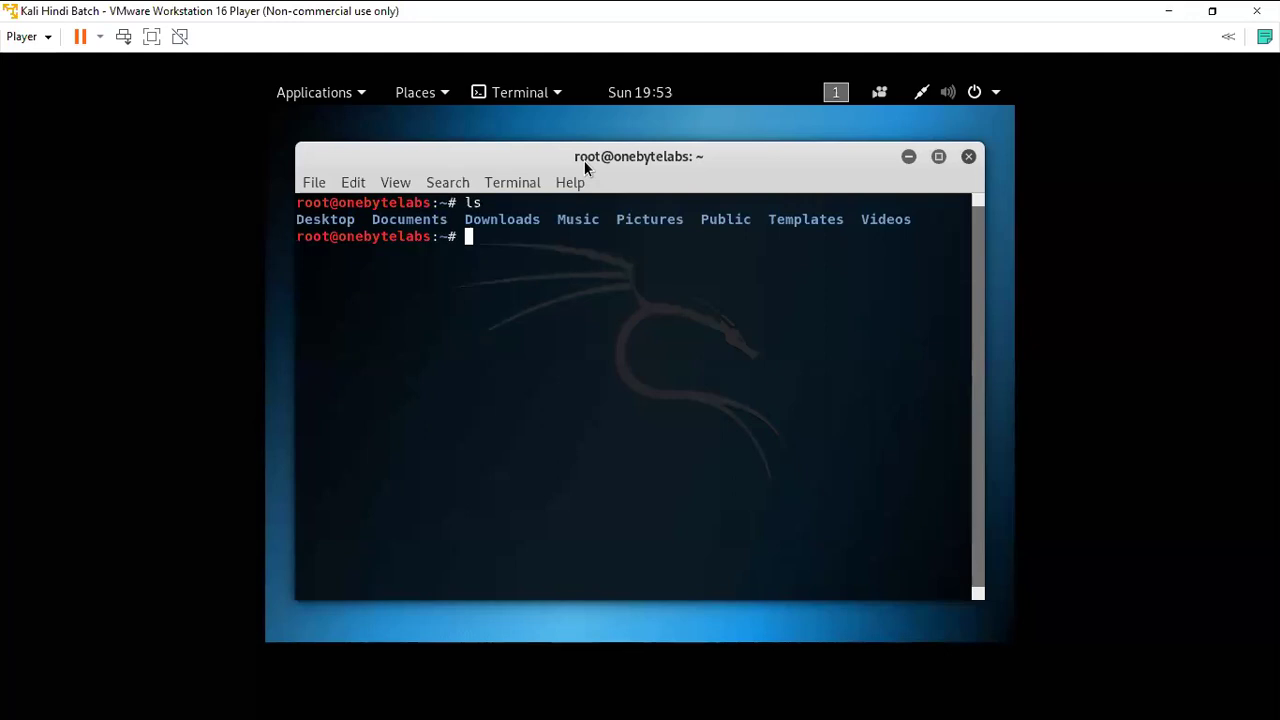
Tab-complete the command to 'ls -l Downloads/' at the terminal prompt.
text(-l Dow)
key(Tab)
Run ls -l on Downloads/, Desktop/ and Music/, each showing total 0.
key(Return)
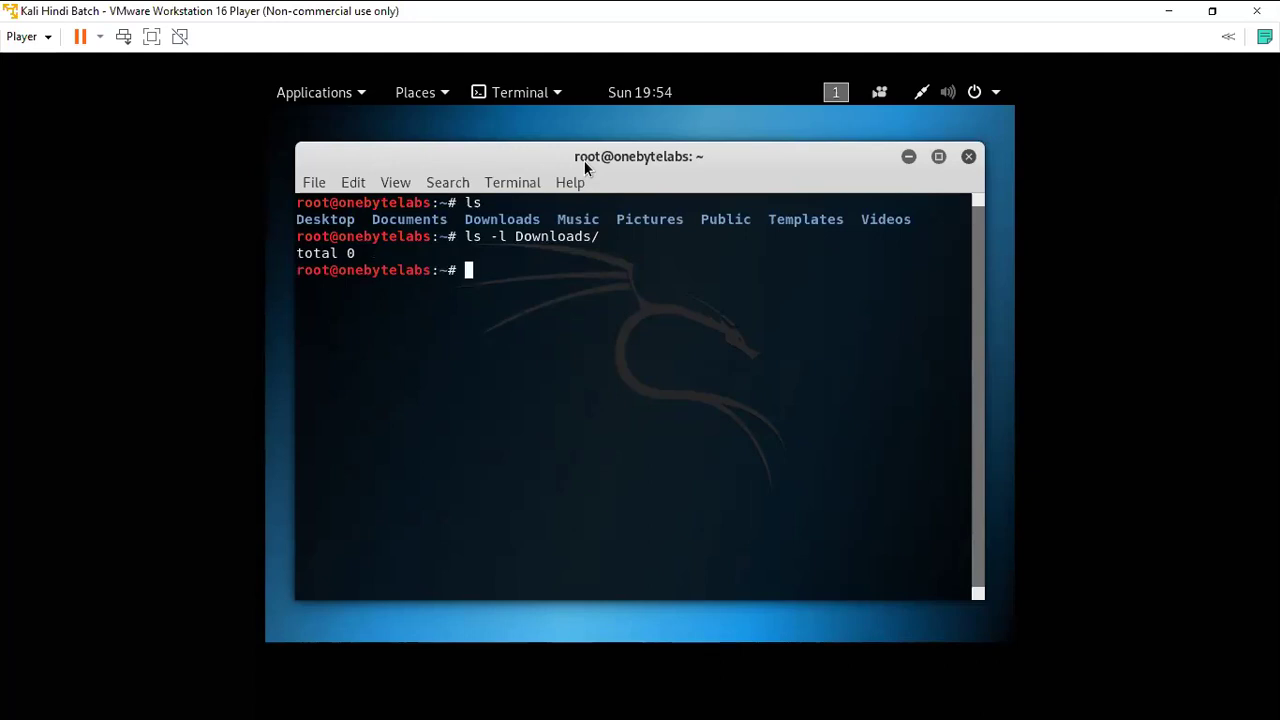
key(Up)
key(BackSpace)
key(BackSpace)
key(BackSpace)
key(BackSpace)
key(BackSpace)
key(BackSpace)
key(BackSpace)
key(BackSpace)
key(BackSpace)
key(BackSpace)
text(Desktop/)
key(Return)
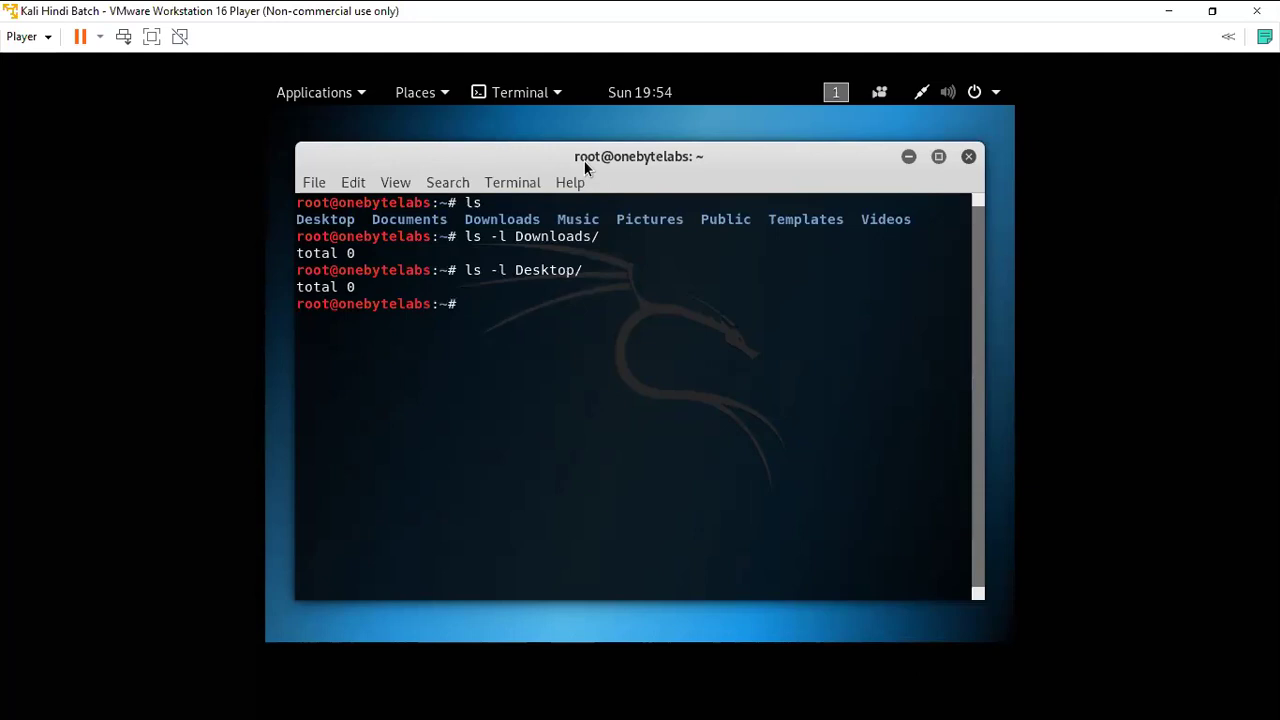
key(Up)
key(BackSpace)
key(BackSpace)
key(BackSpace)
key(BackSpace)
key(BackSpace)
key(BackSpace)
key(BackSpace)
key(BackSpace)
text(Music/)
key(Return)
Run ls -l on Public/ and Templates/, confirming both are empty.
key(Up)
key(BackSpace)
key(BackSpace)
key(BackSpace)
key(BackSpace)
key(BackSpace)
key(BackSpace)
text(Pic)
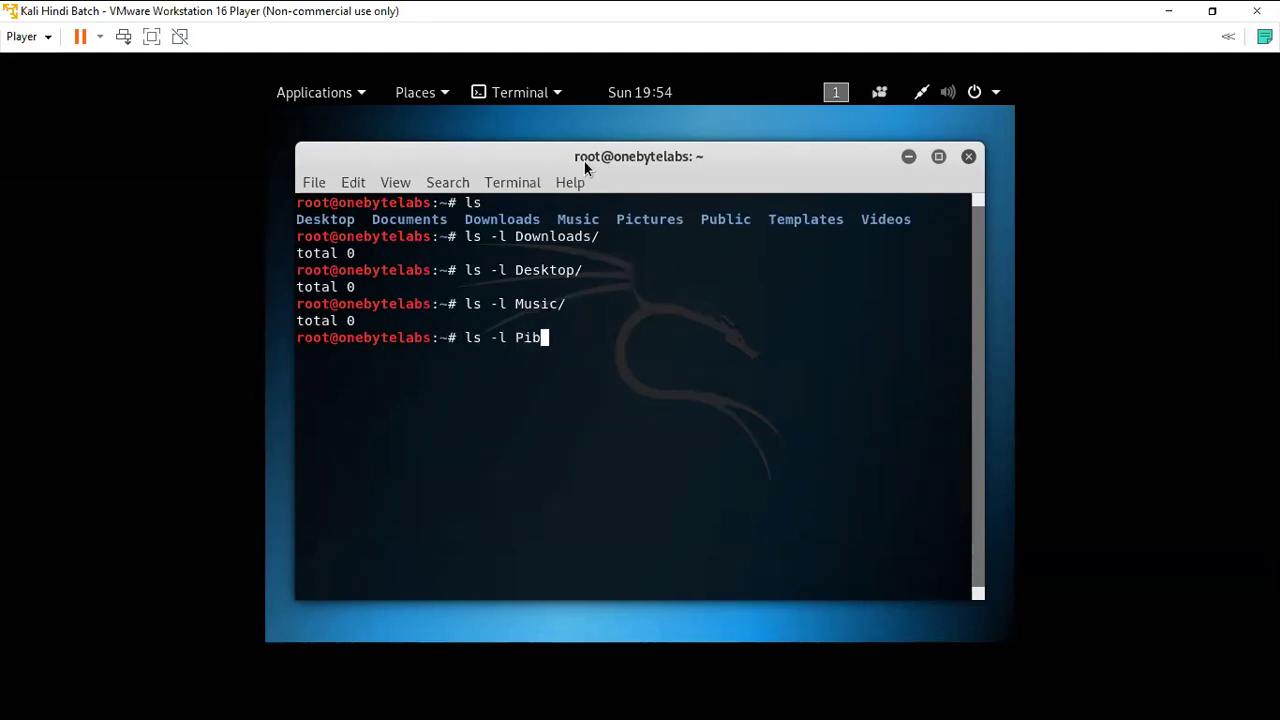
key(BackSpace)
key(BackSpace)
text(ublic/)
key(Return)
key(Up)
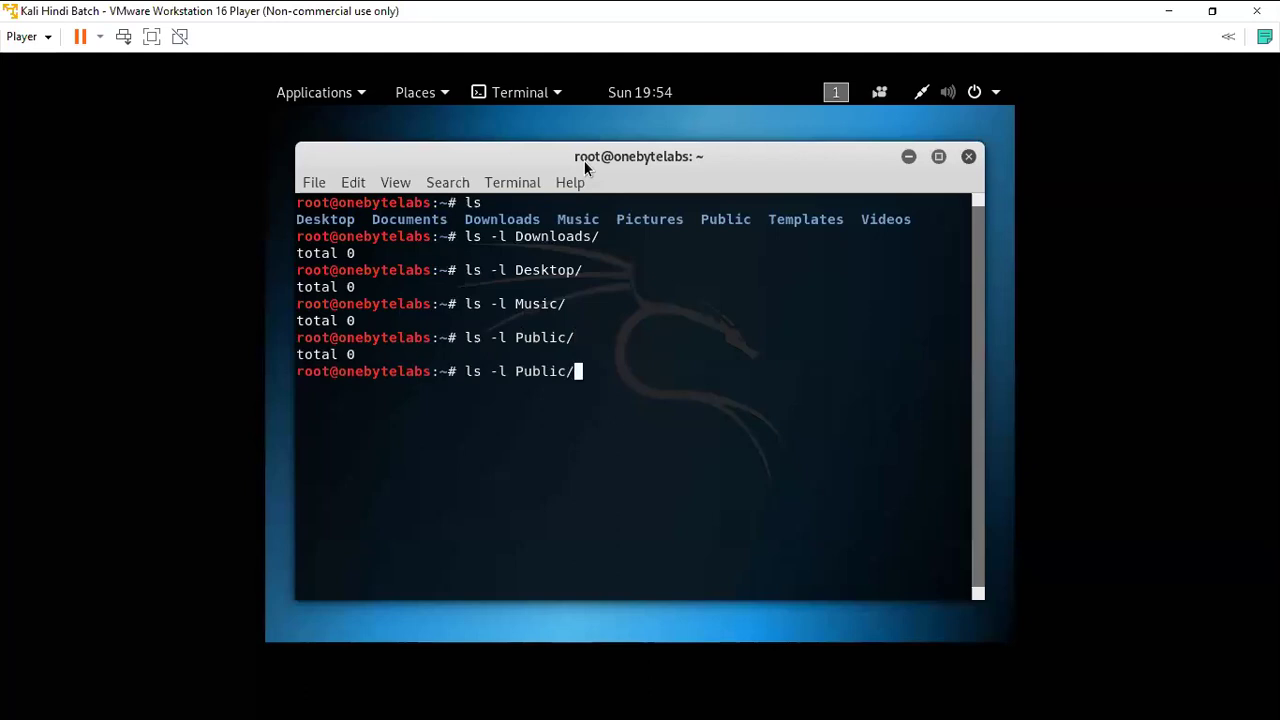
key(BackSpace)
key(BackSpace)
key(BackSpace)
key(BackSpace)
key(BackSpace)
key(BackSpace)
key(BackSpace)
text(Tem)
key(Tab)
key(Return)
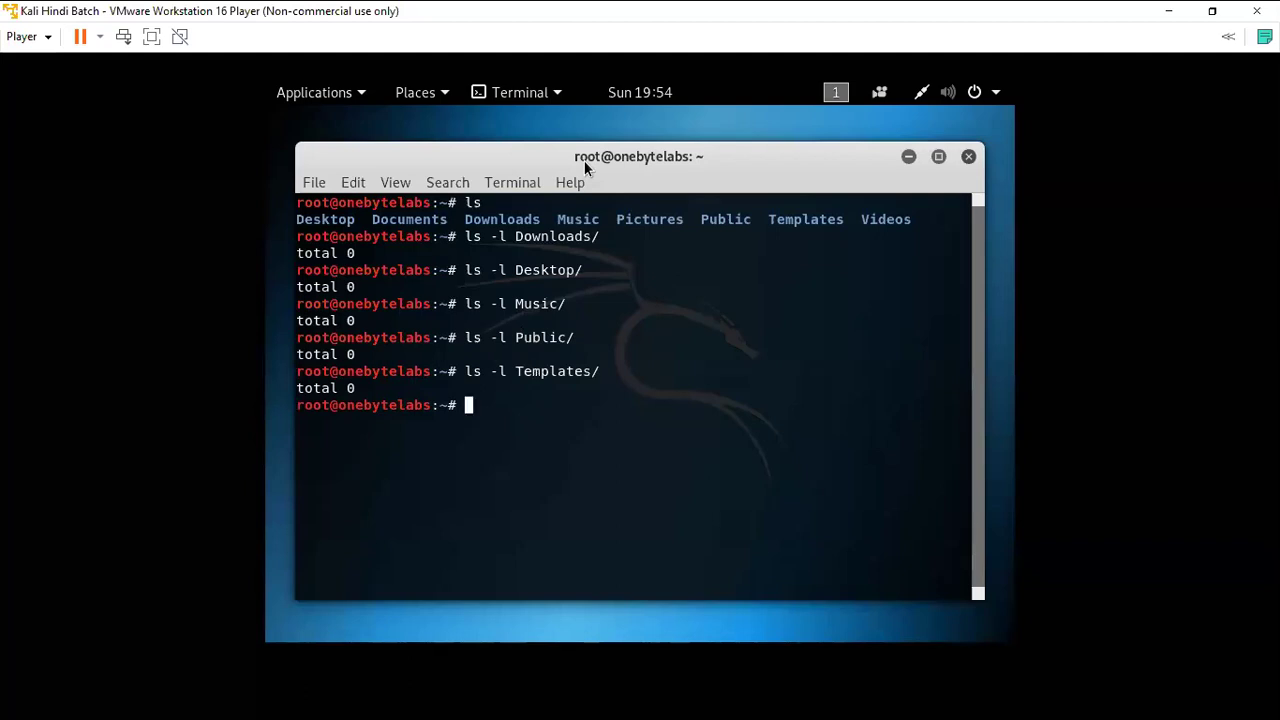
Re-run the long listing of Desktop/.
key(Up)
key(BackSpace)
key(BackSpace)
key(BackSpace)
key(BackSpace)
key(BackSpace)
key(BackSpace)
key(BackSpace)
key(BackSpace)
key(BackSpace)
key(BackSpace)
text(Desk)
key(Tab)
key(Return)
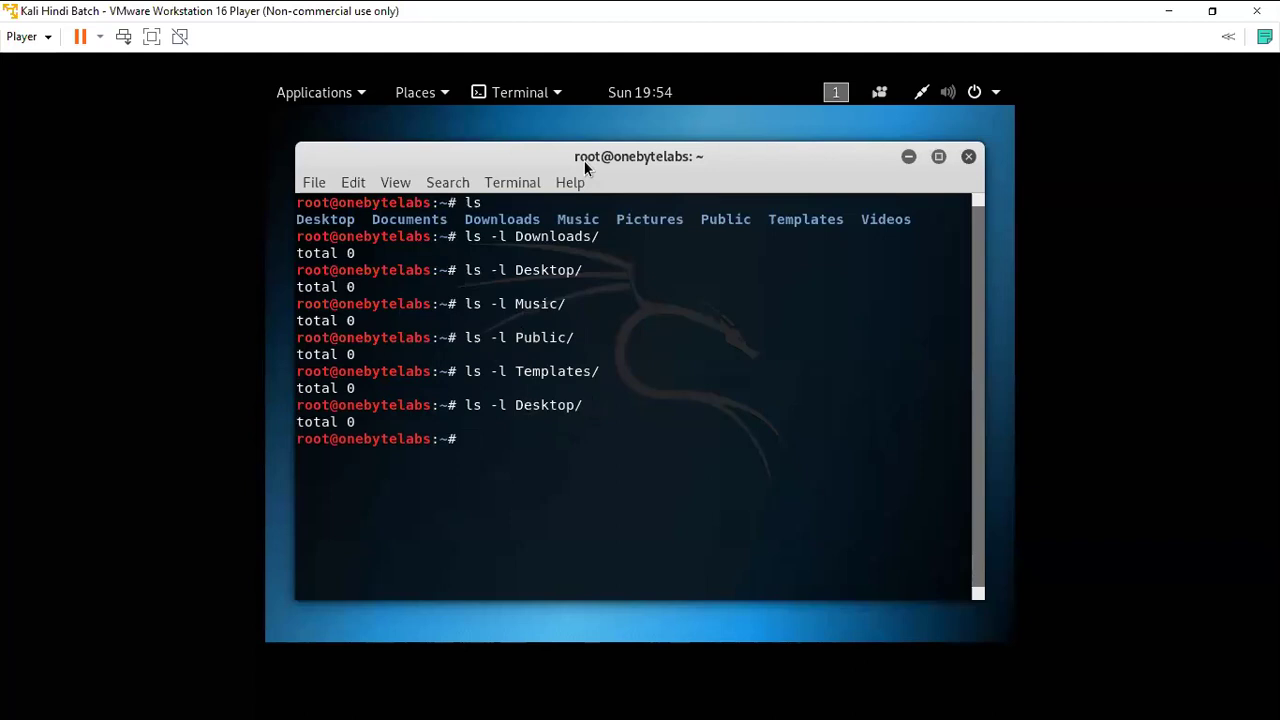
Create a Demo directory with mkdir Demo.
text(mkdir H)
key(BackSpace)
text(Demo)
key(Return)
Run ls -la and highlight the new Demo entry in the listing.
text(ls -la)
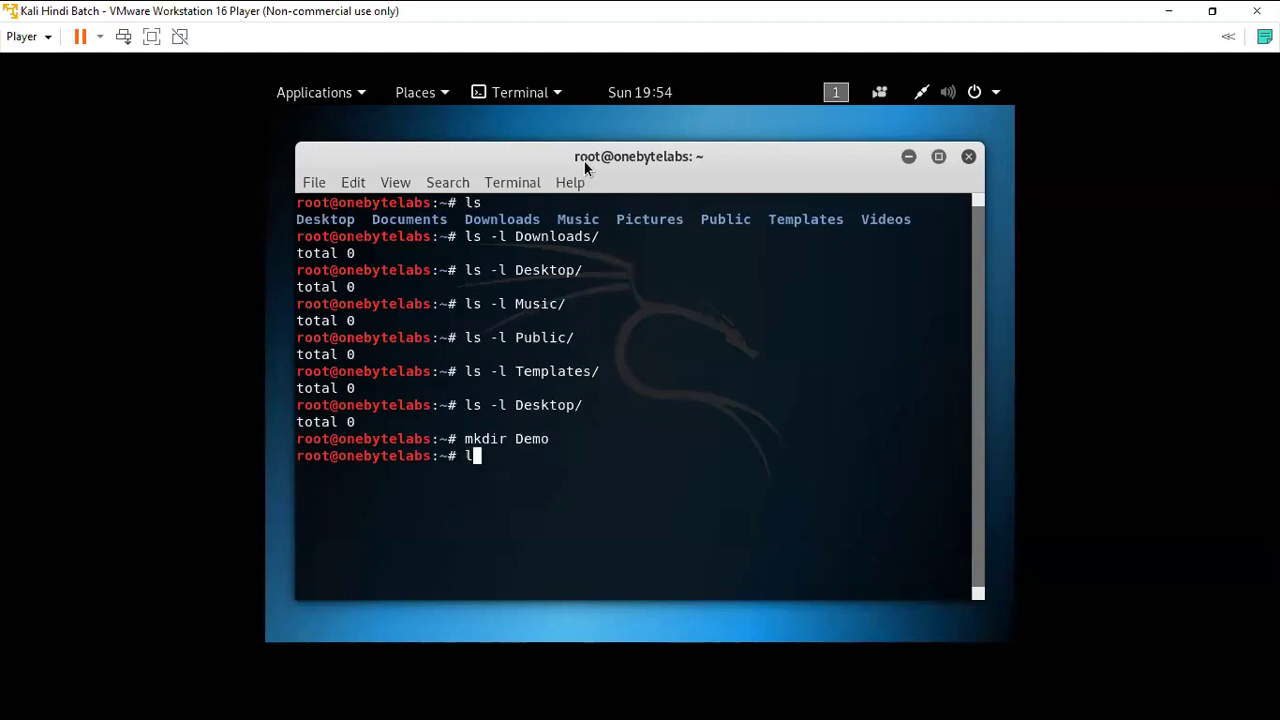
key(Return)
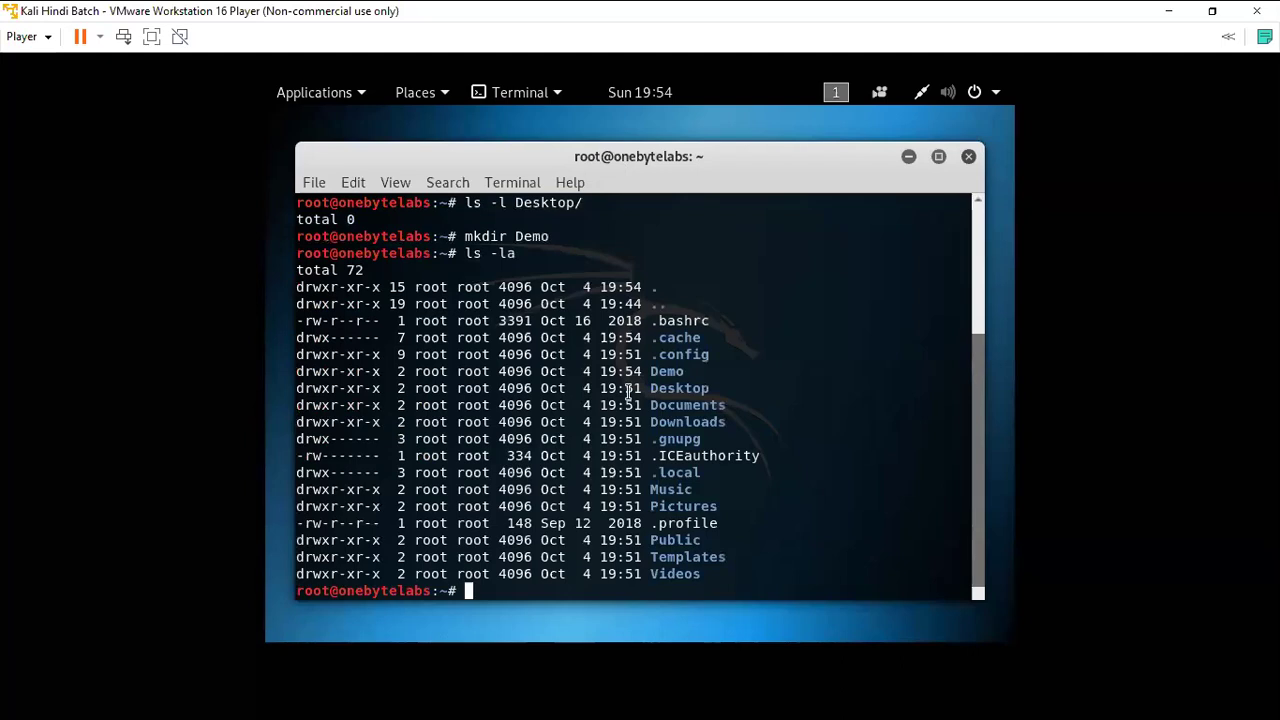
drag(652, 371, 692, 372)
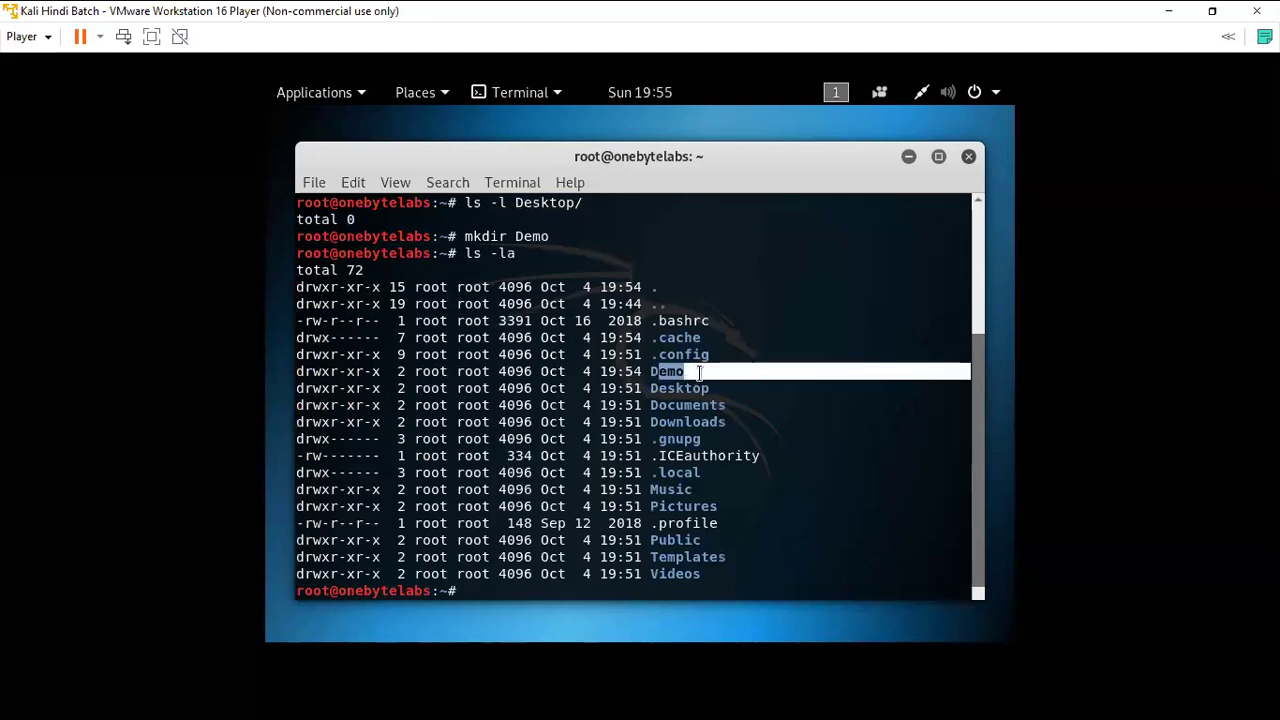
click(690, 372)
Change into Demo/ with cd, clear the screen, and begin a nano command.
text(cd Demo/)
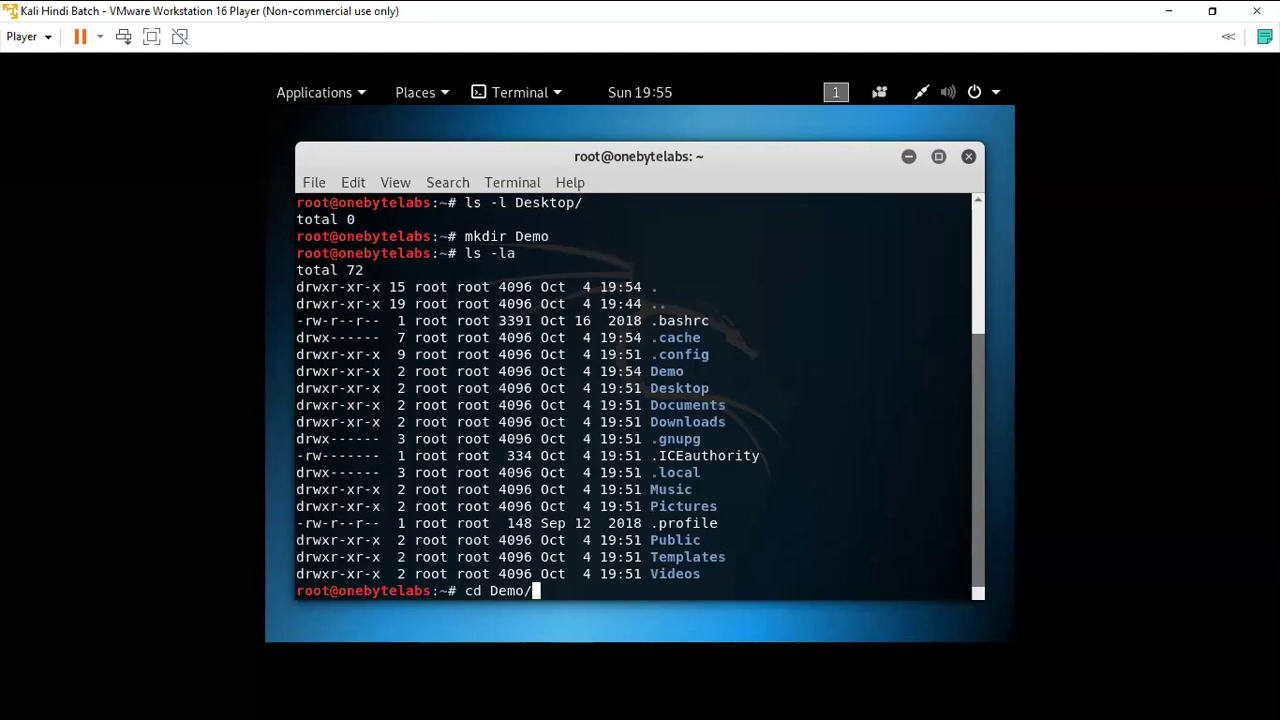
key(Return)
text(clear)
key(Return)
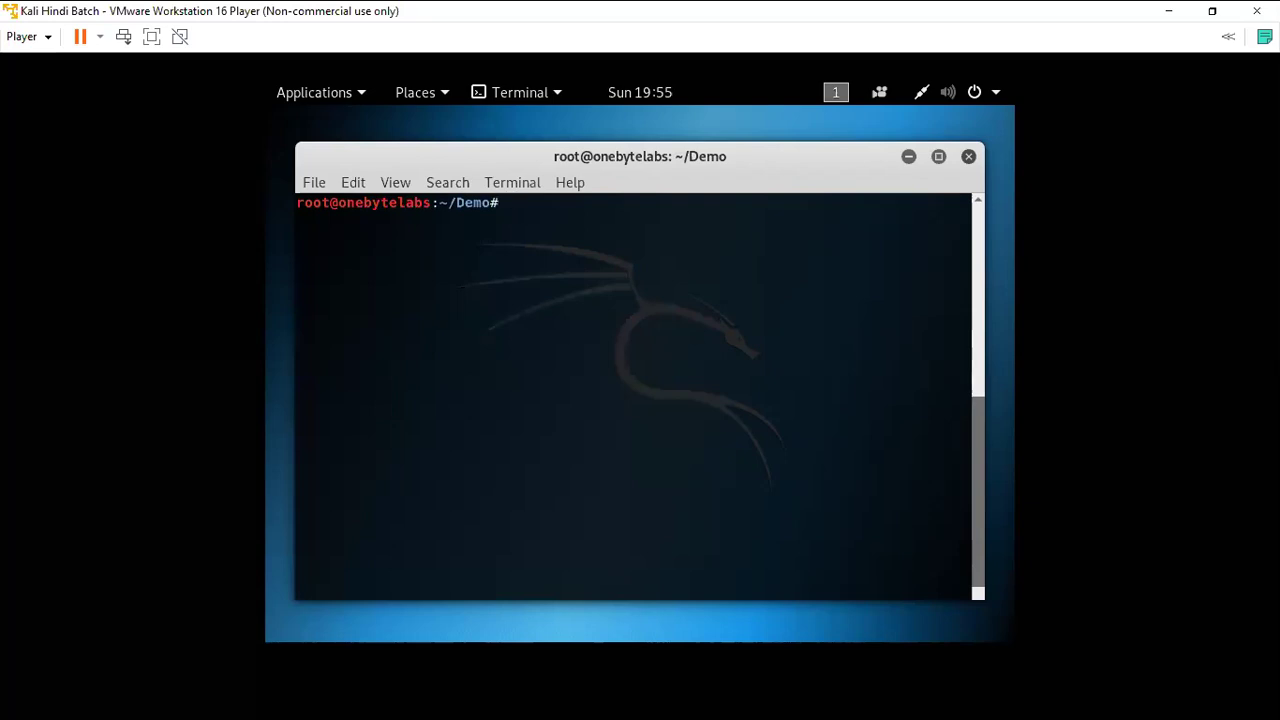
text(nano)
Open a new file hello.txt in nano.
text(de)
key(BackSpace)
key(BackSpace)
text(hello.txt)
key(Return)
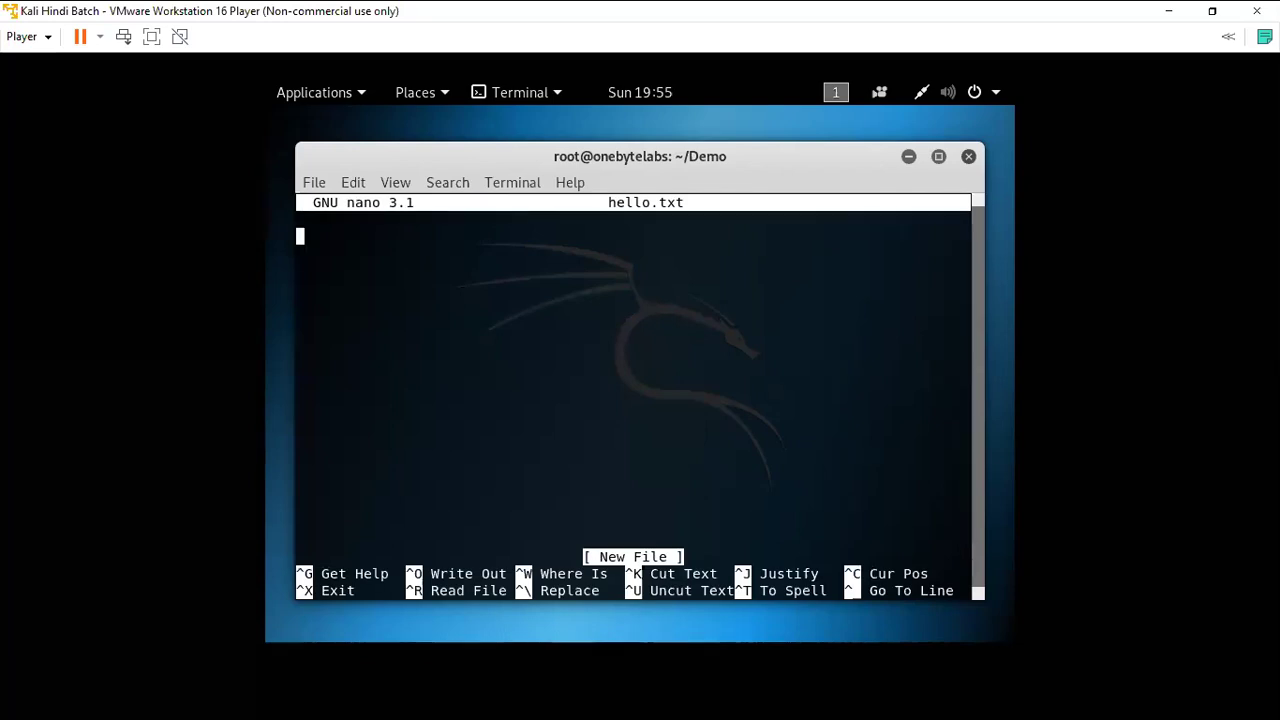
Type 'Hi, This is CEH Batch in Hindi!' and save hello.txt, exiting nano.
text(Hi, This is)
key(BackSpace)
key(BackSpace)
key(BackSpace)
text(is CEH Batch )
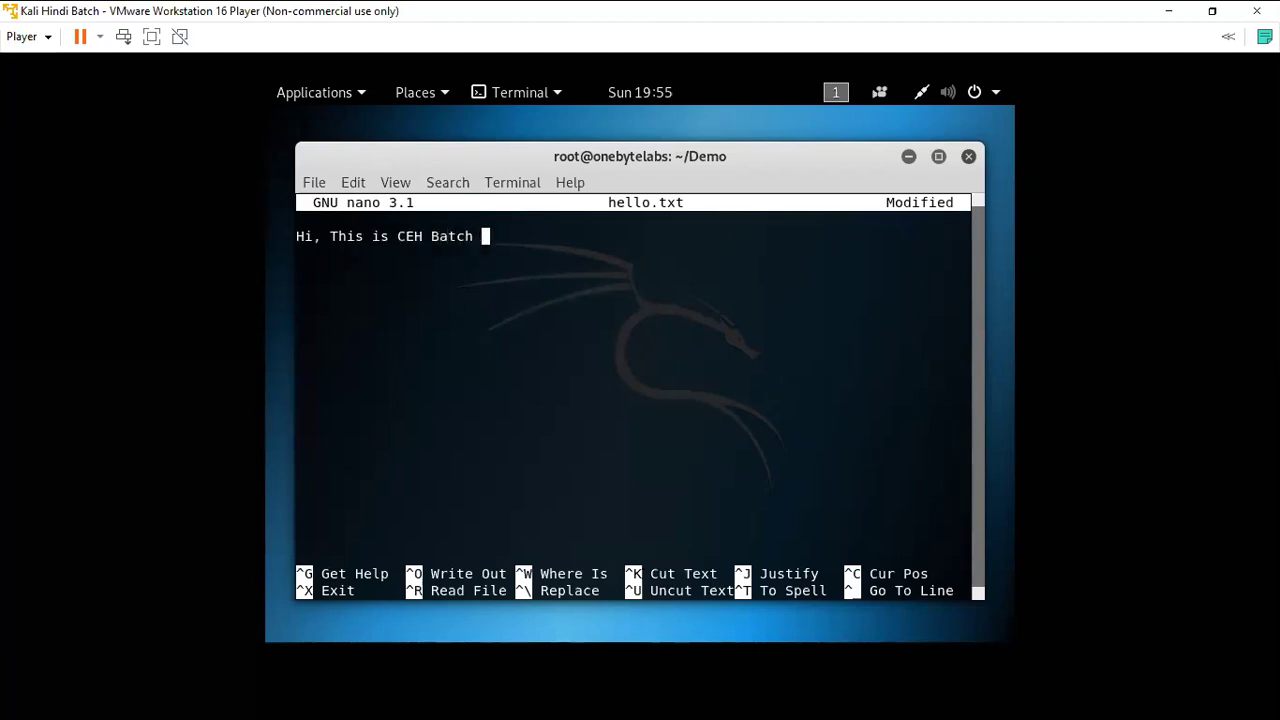
text(in Hindi!)
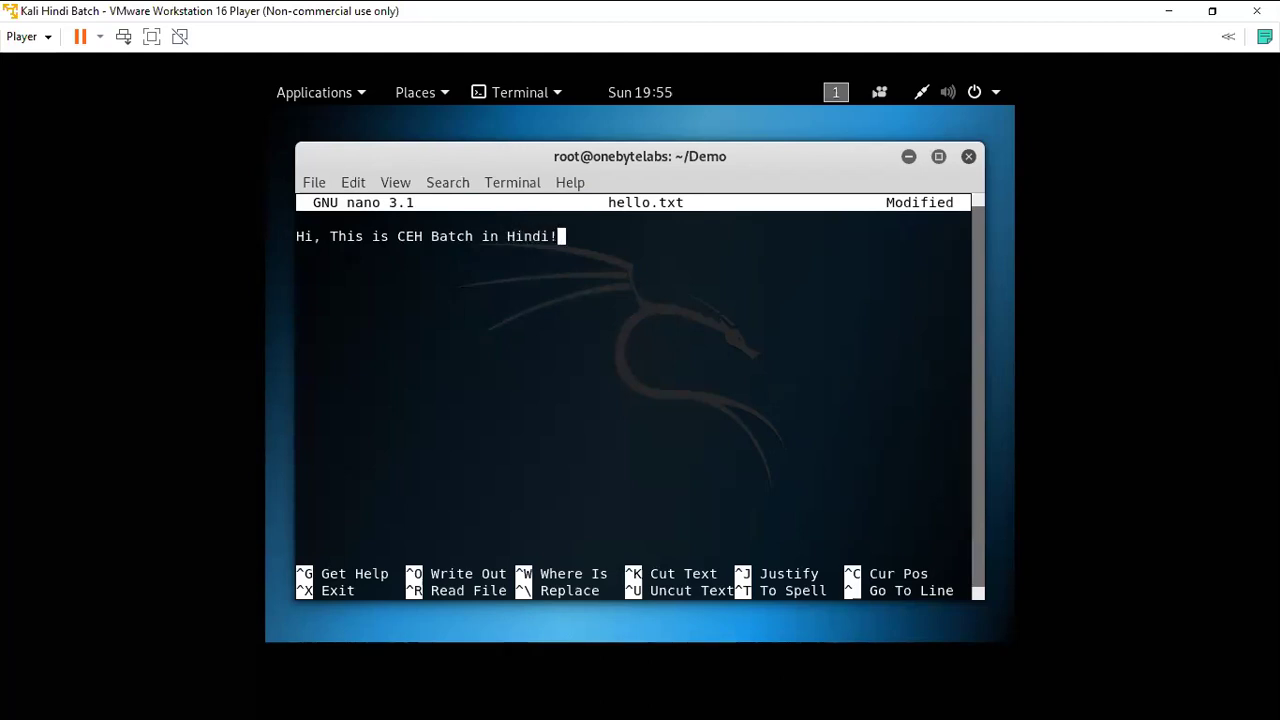
key(ctrl+x)
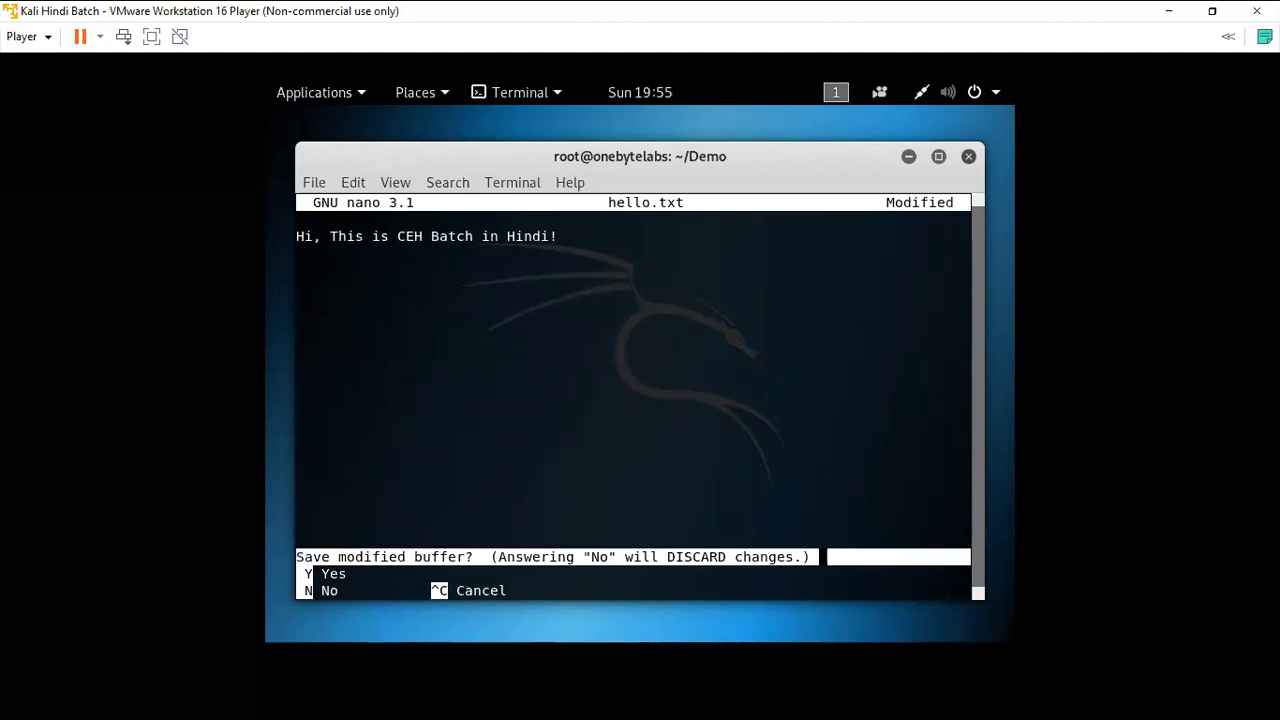
key(y)
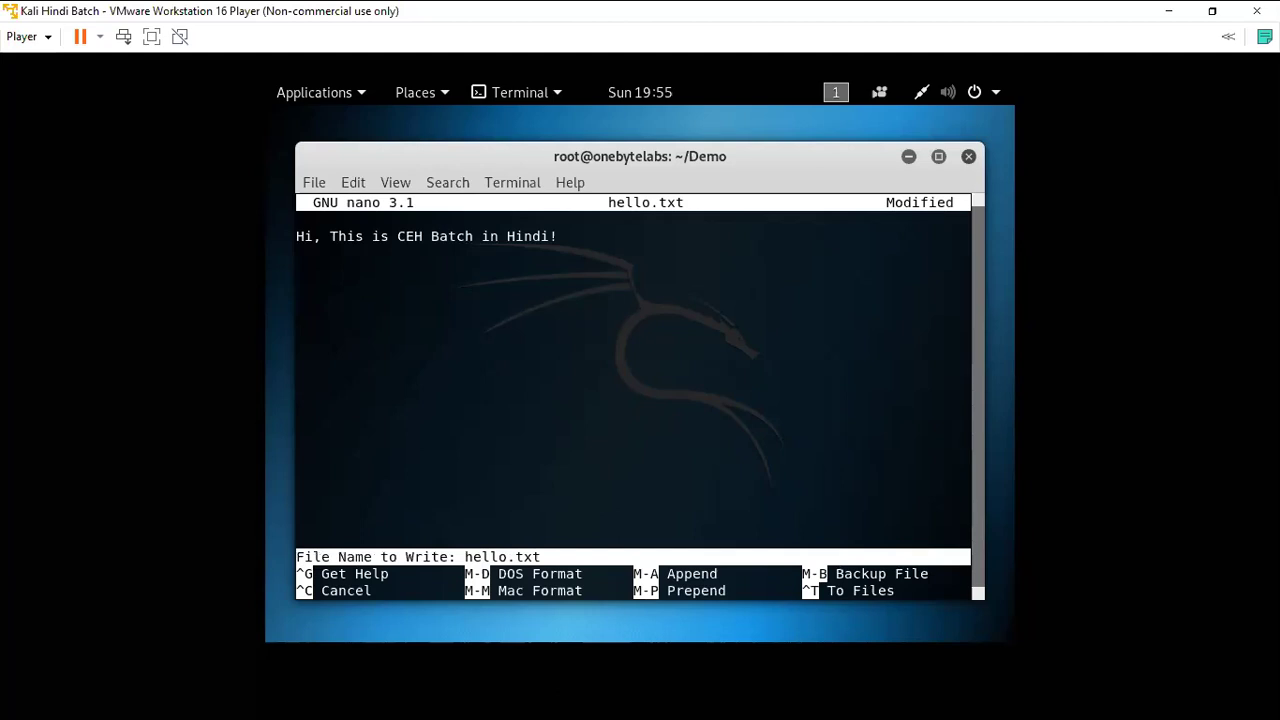
key(Return)
Run ls in Demo, then ls -l hello.txt showing 32 bytes owned by root.
text(ls)
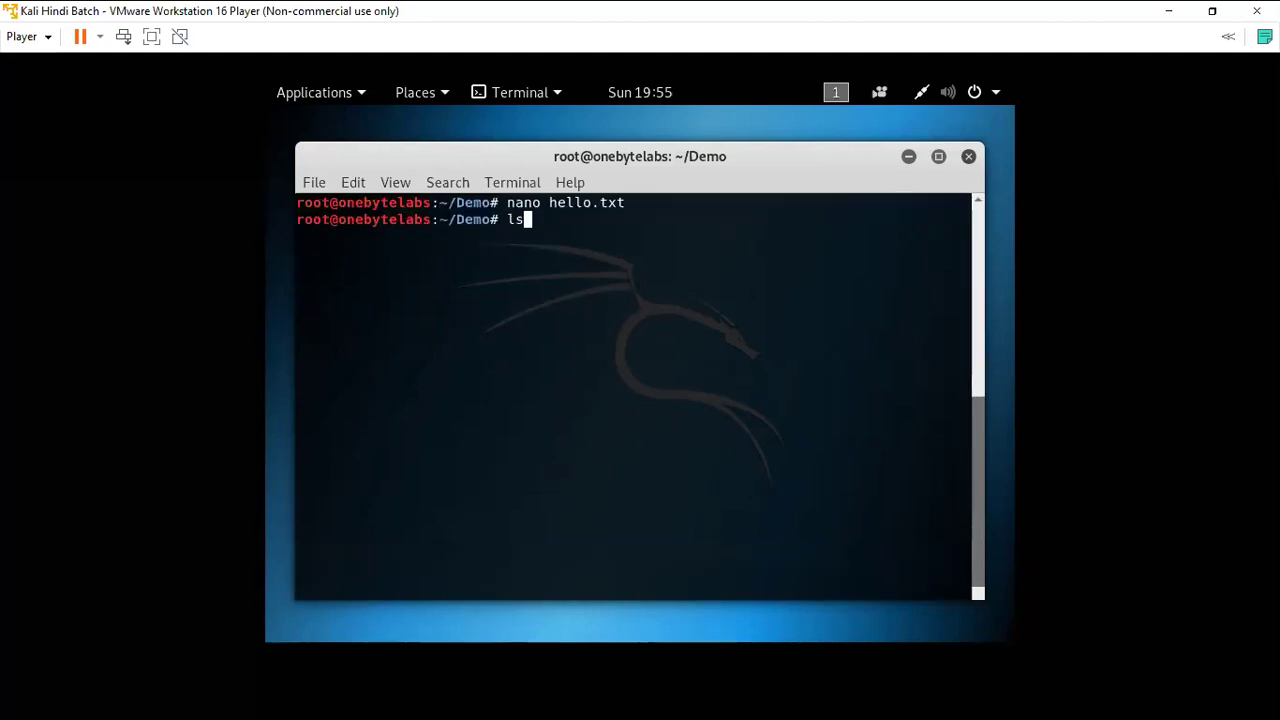
key(Return)
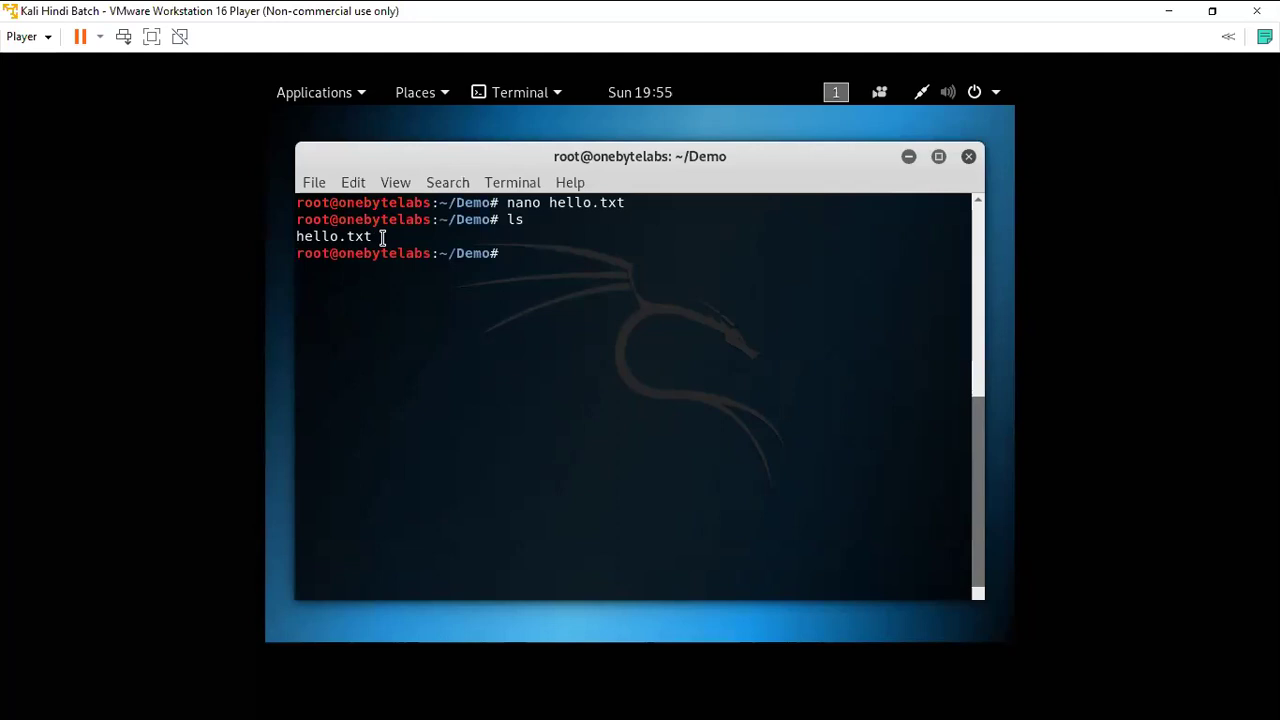
text(ls -l he)
key(Tab)
key(Return)
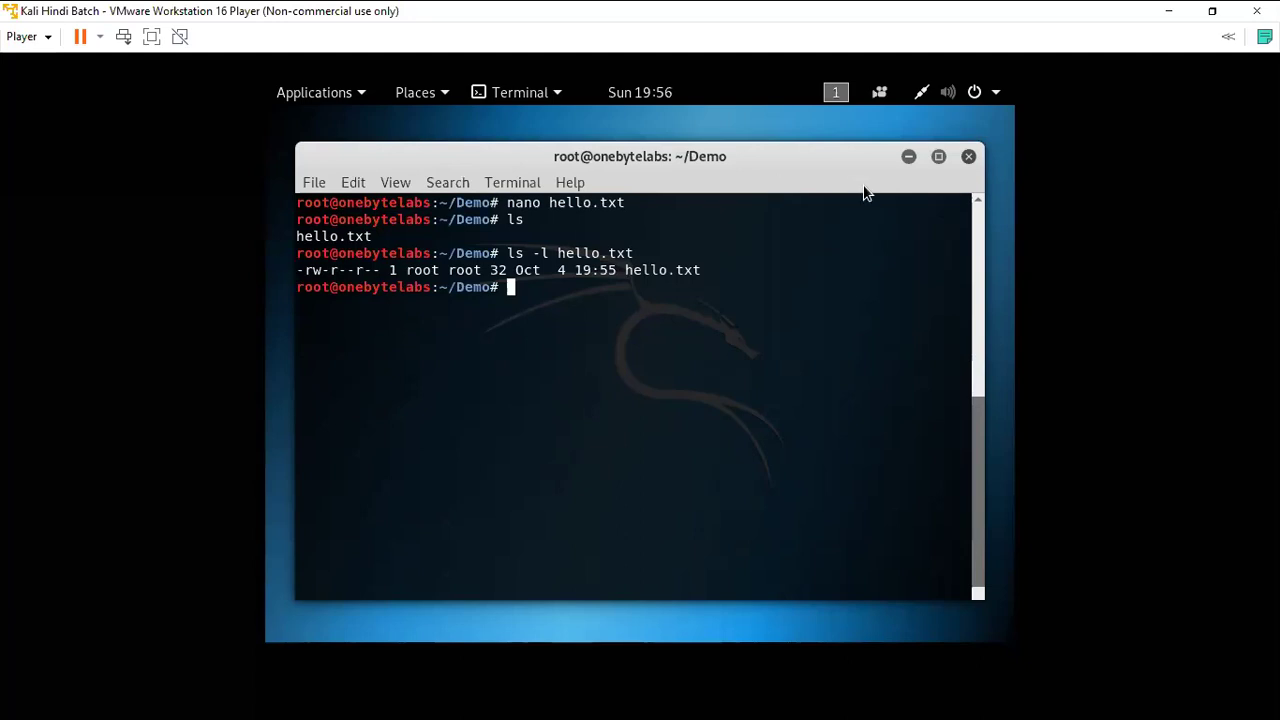
Close the terminal, view and dismiss the app grid, then open the Applications menu categories.
click(968, 157)
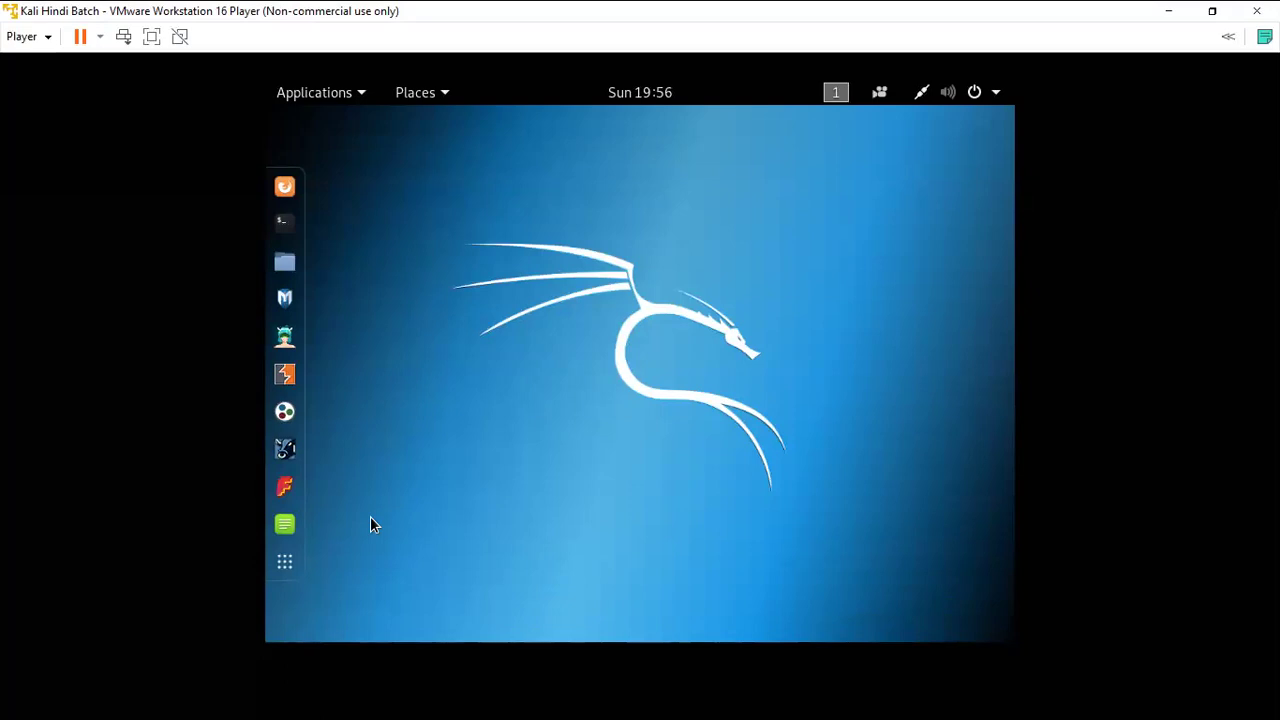
click(285, 563)
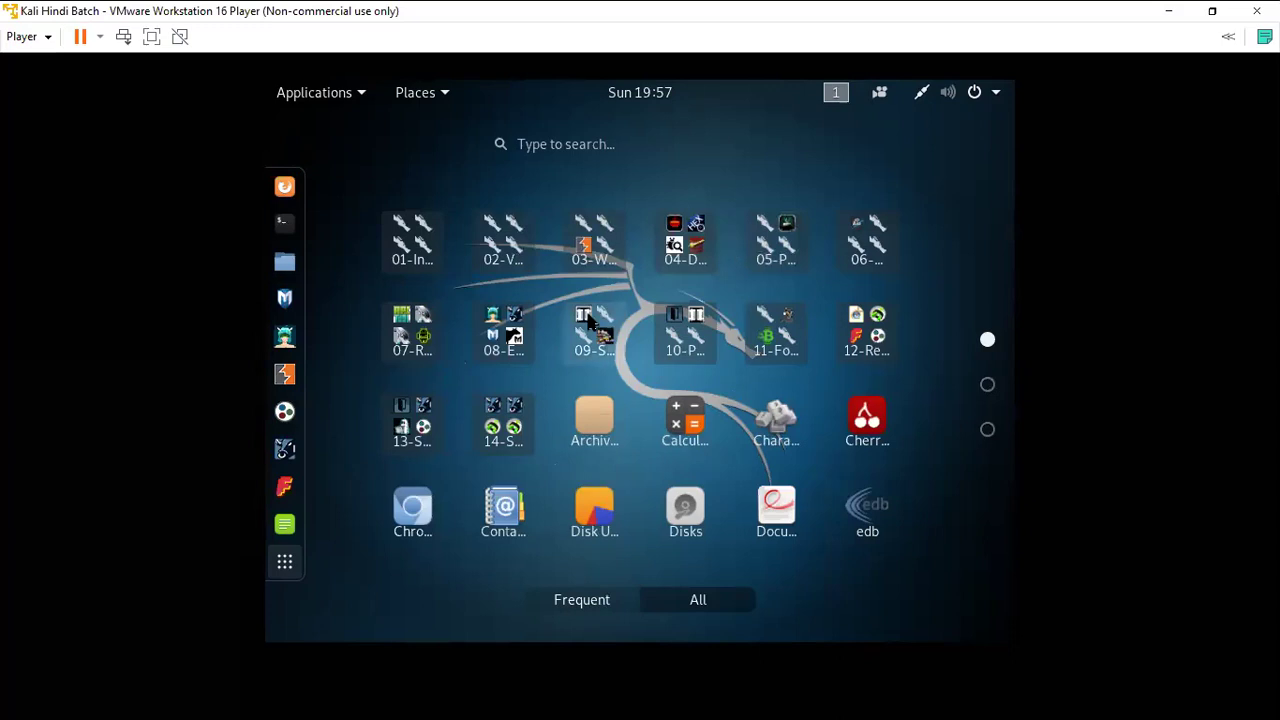
click(286, 562)
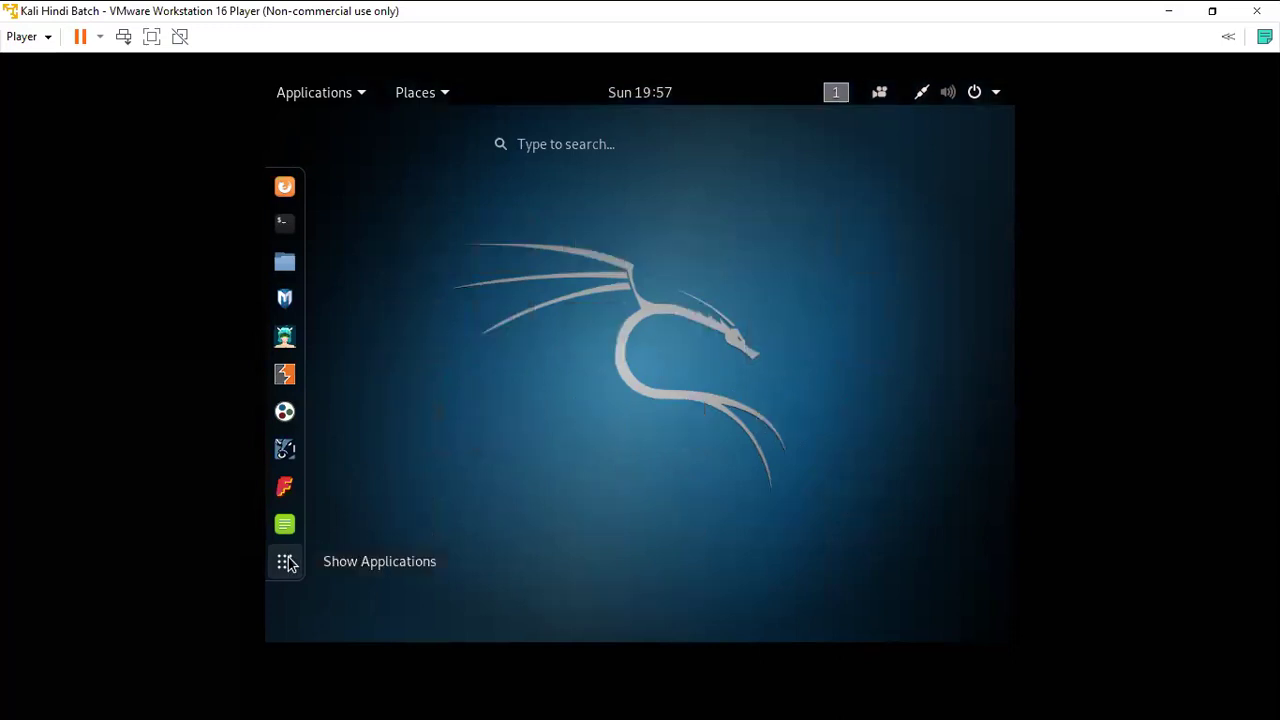
click(316, 114)
click(316, 114)
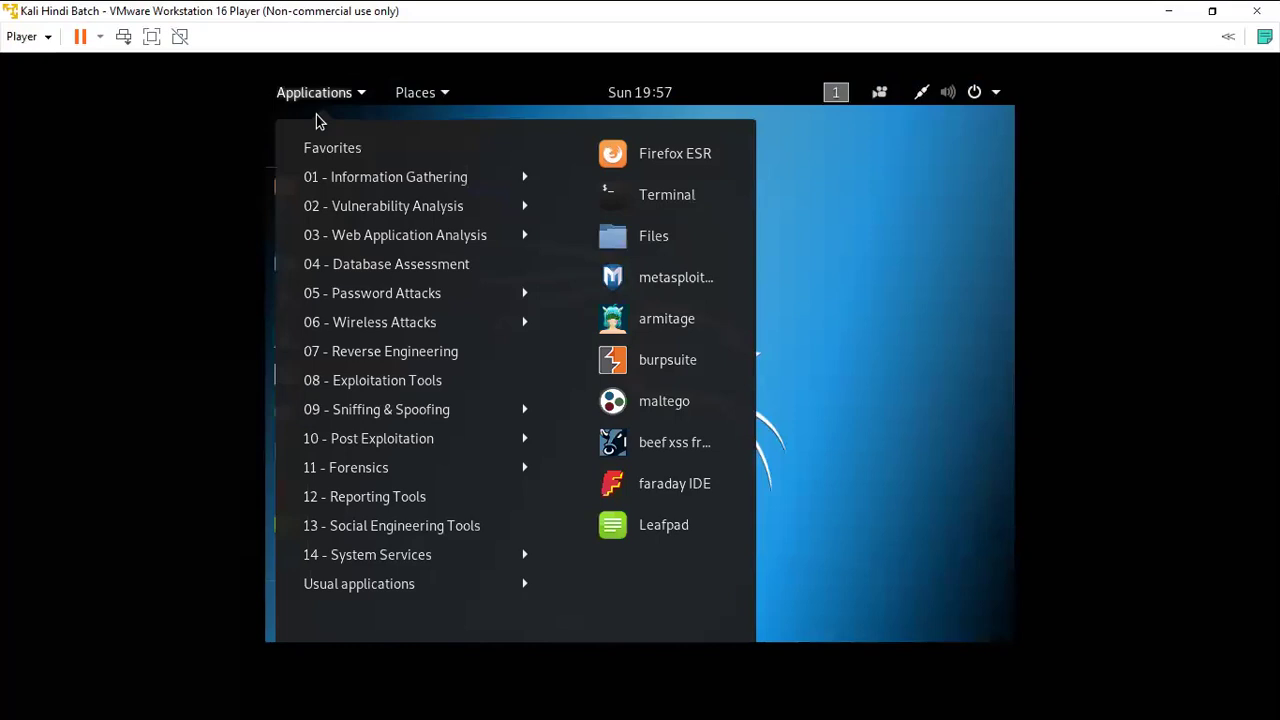
View the tools under Password Attacks through Reporting Tools, Database Assessment and Web Application Analysis, then dismiss the menu.
mouse_move(389, 178)
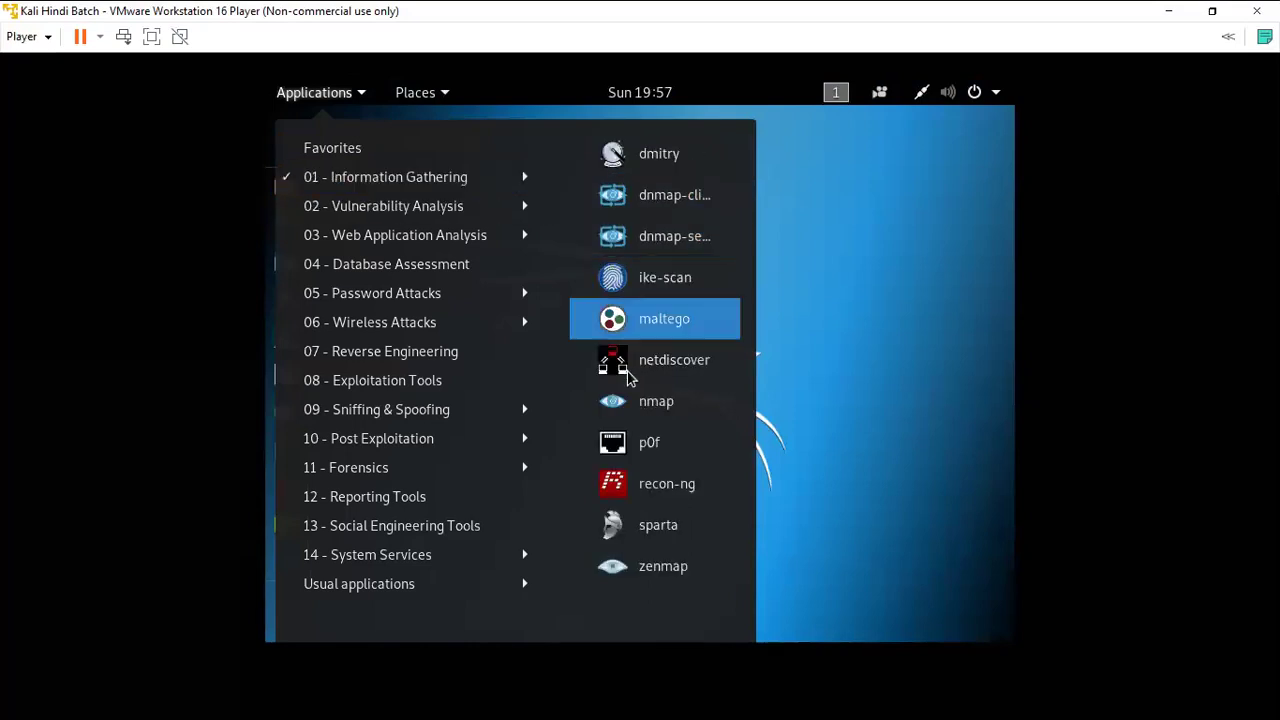
mouse_move(463, 205)
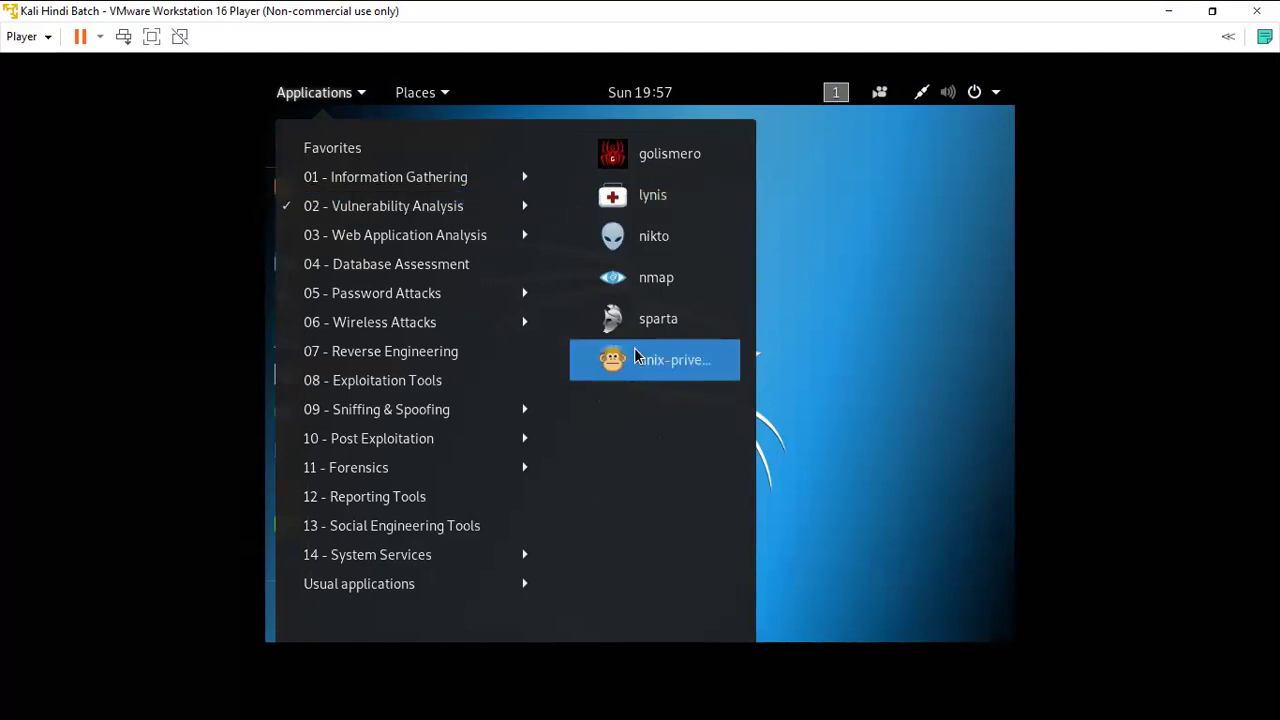
mouse_move(433, 241)
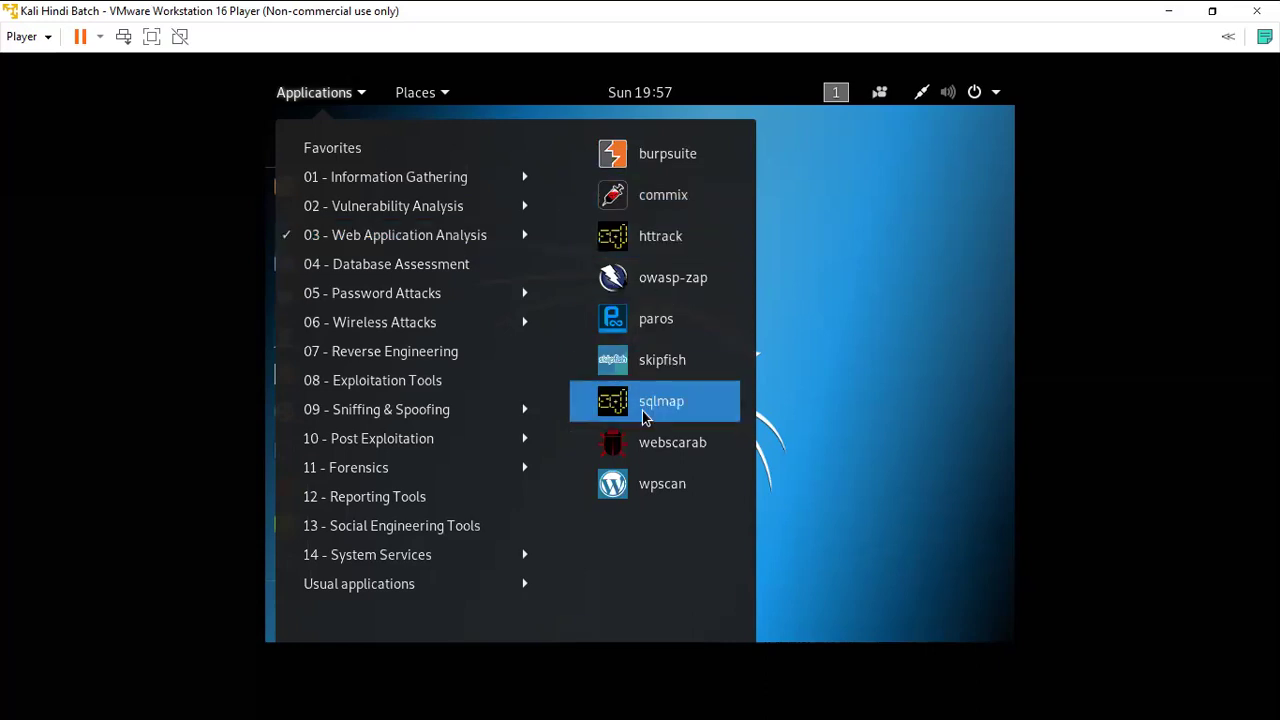
mouse_move(424, 266)
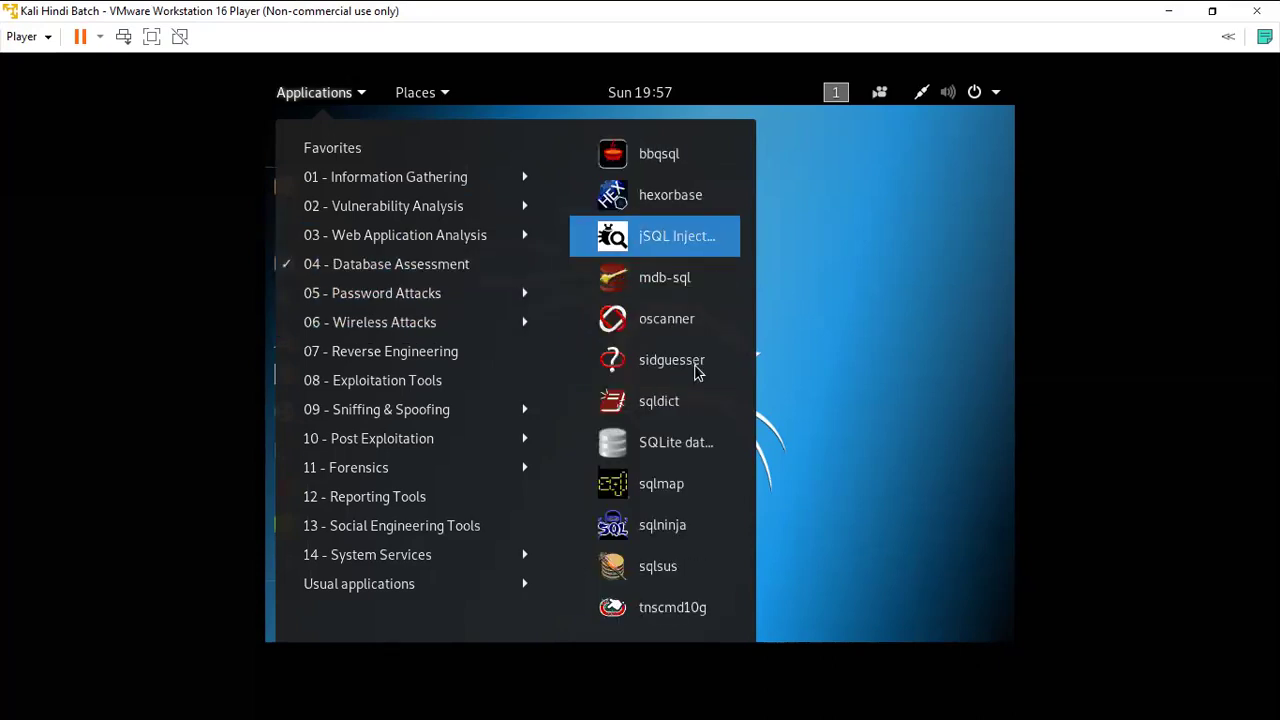
mouse_move(455, 295)
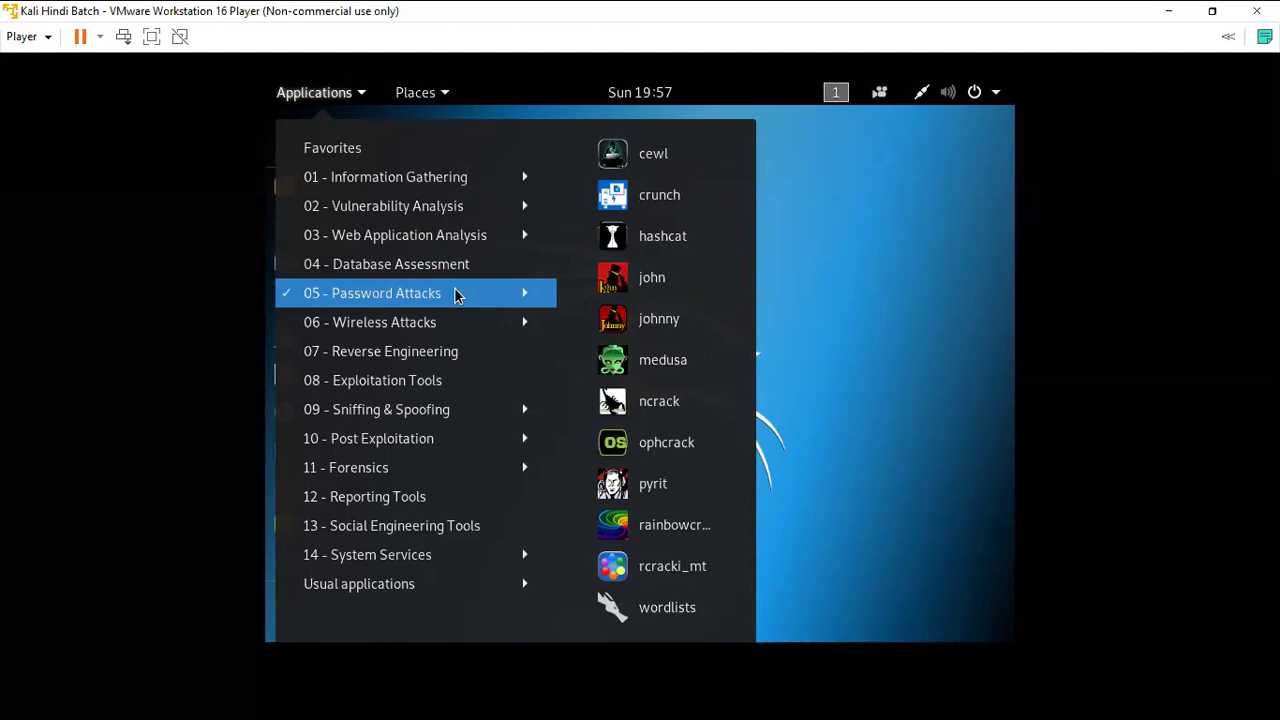
mouse_move(437, 322)
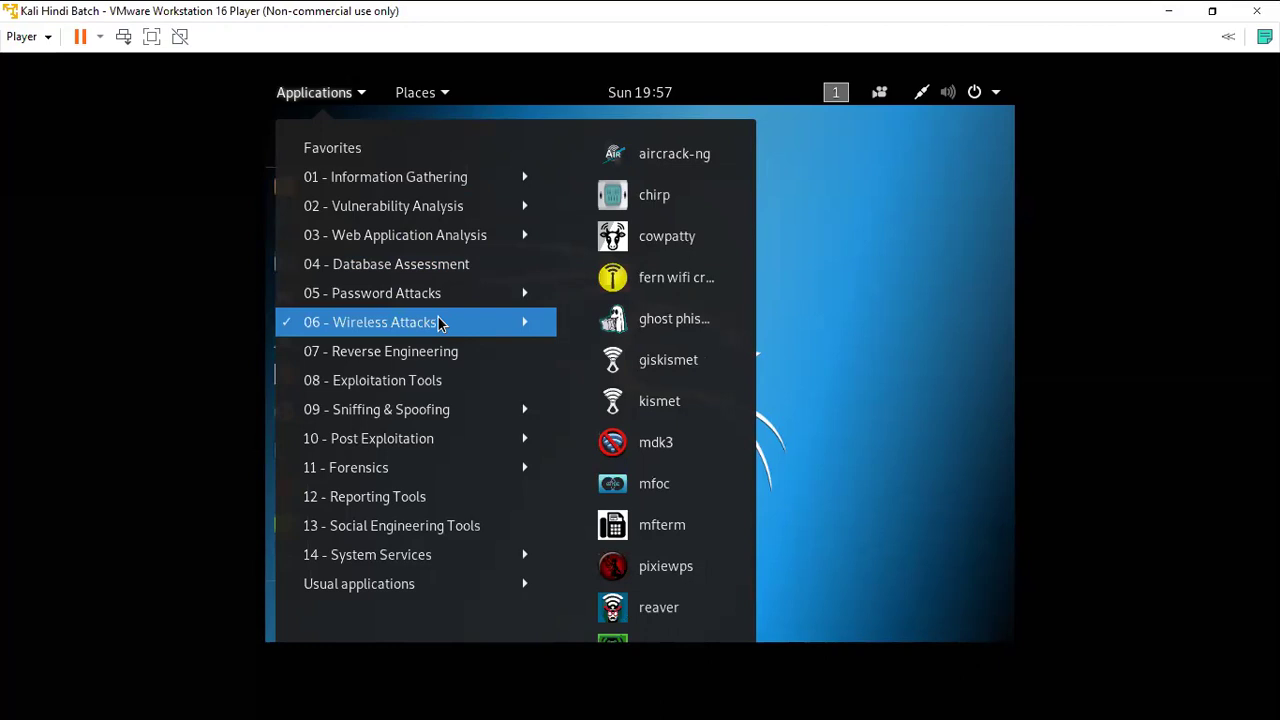
mouse_move(424, 354)
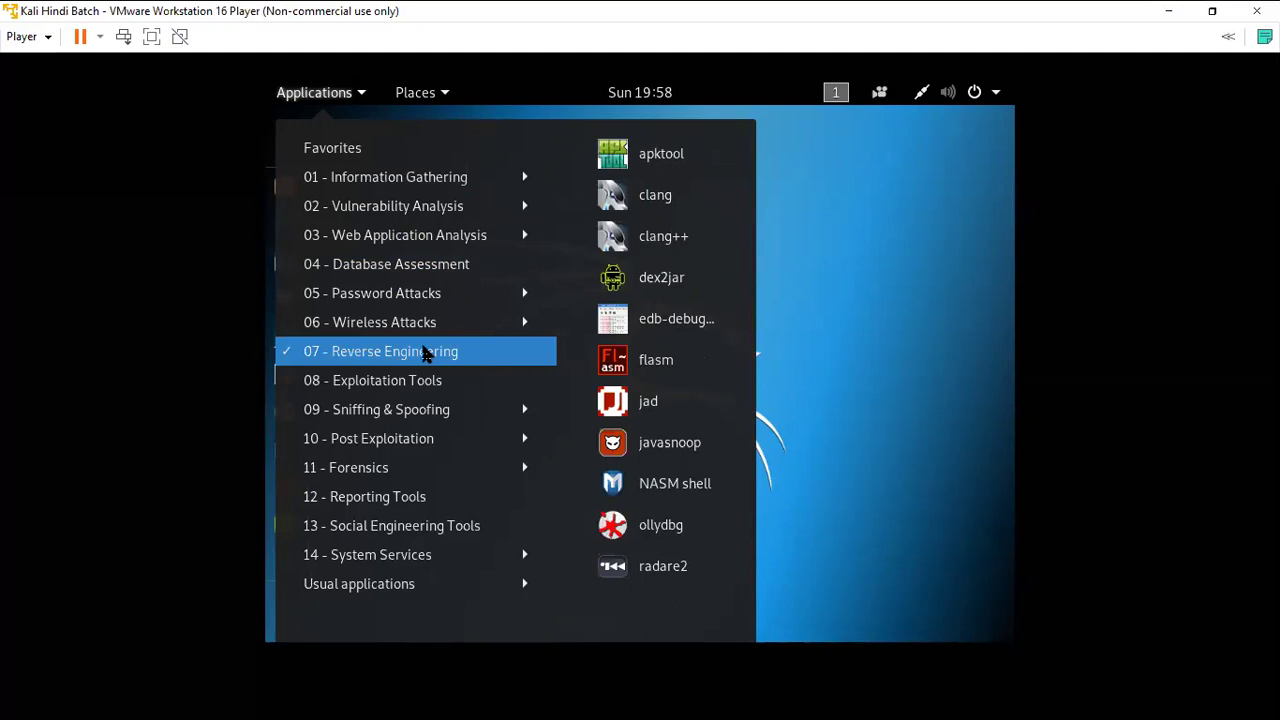
mouse_move(411, 380)
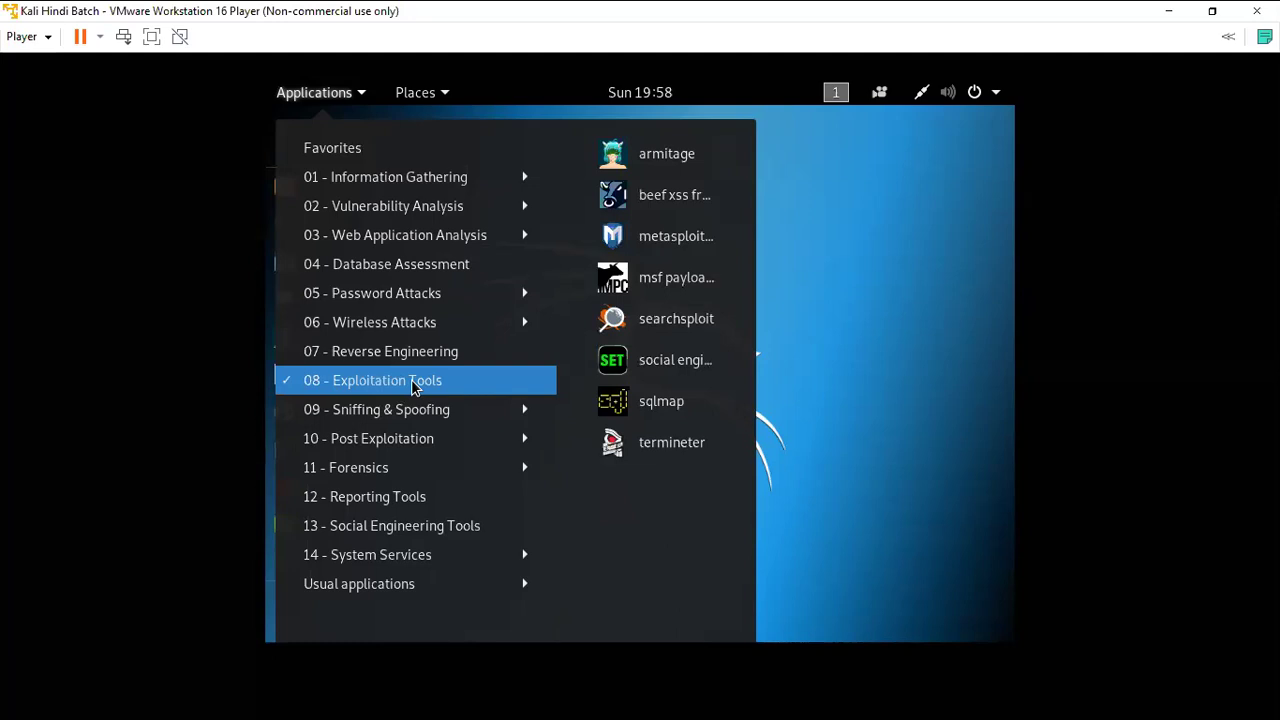
mouse_move(441, 412)
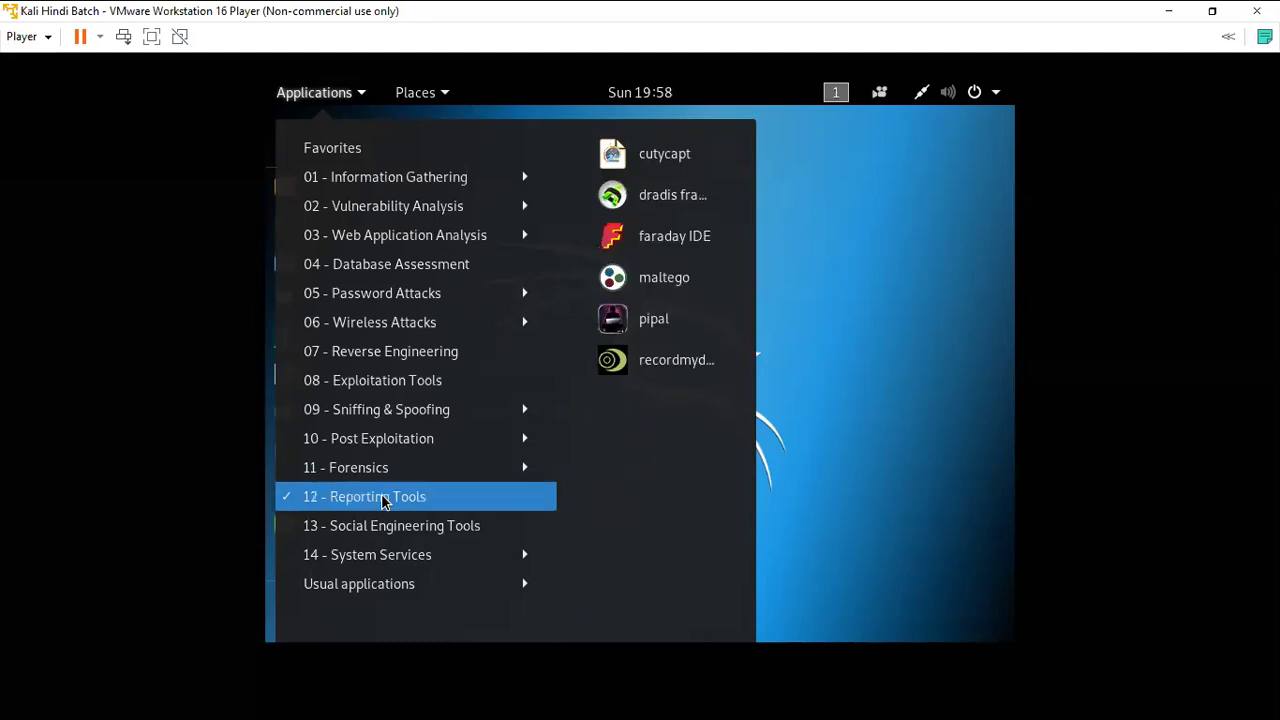
mouse_move(385, 533)
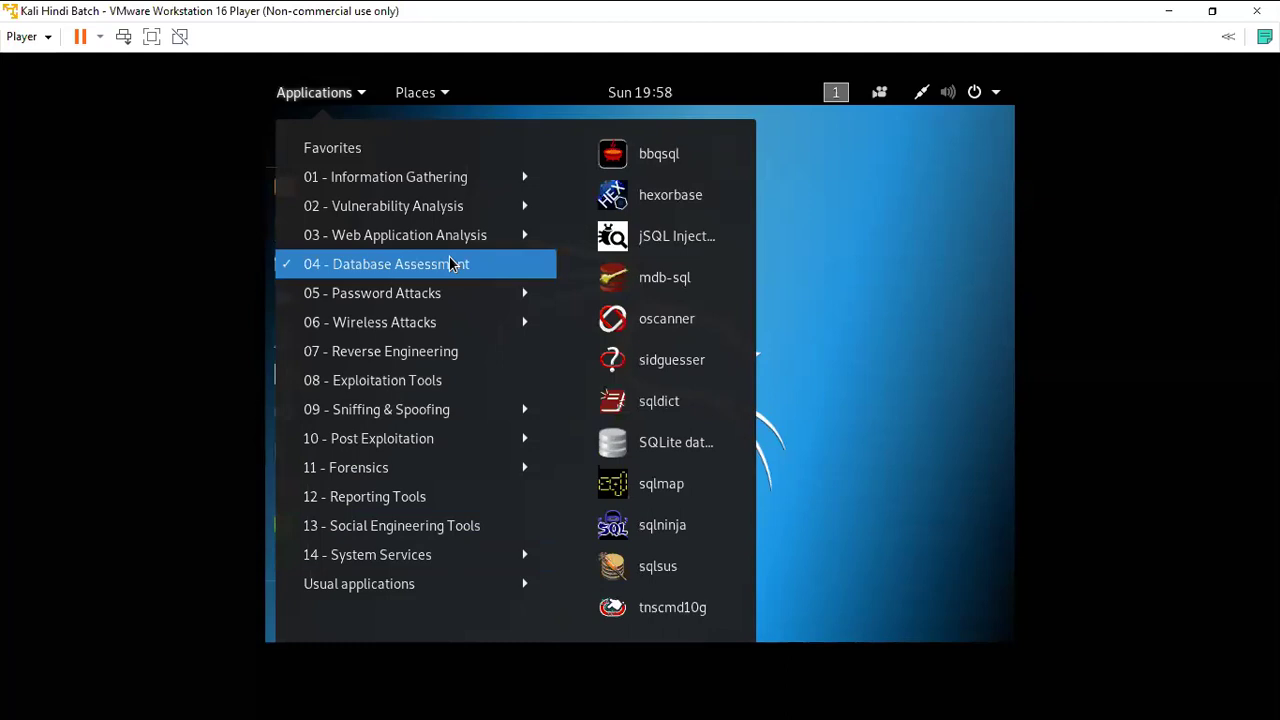
click(781, 236)
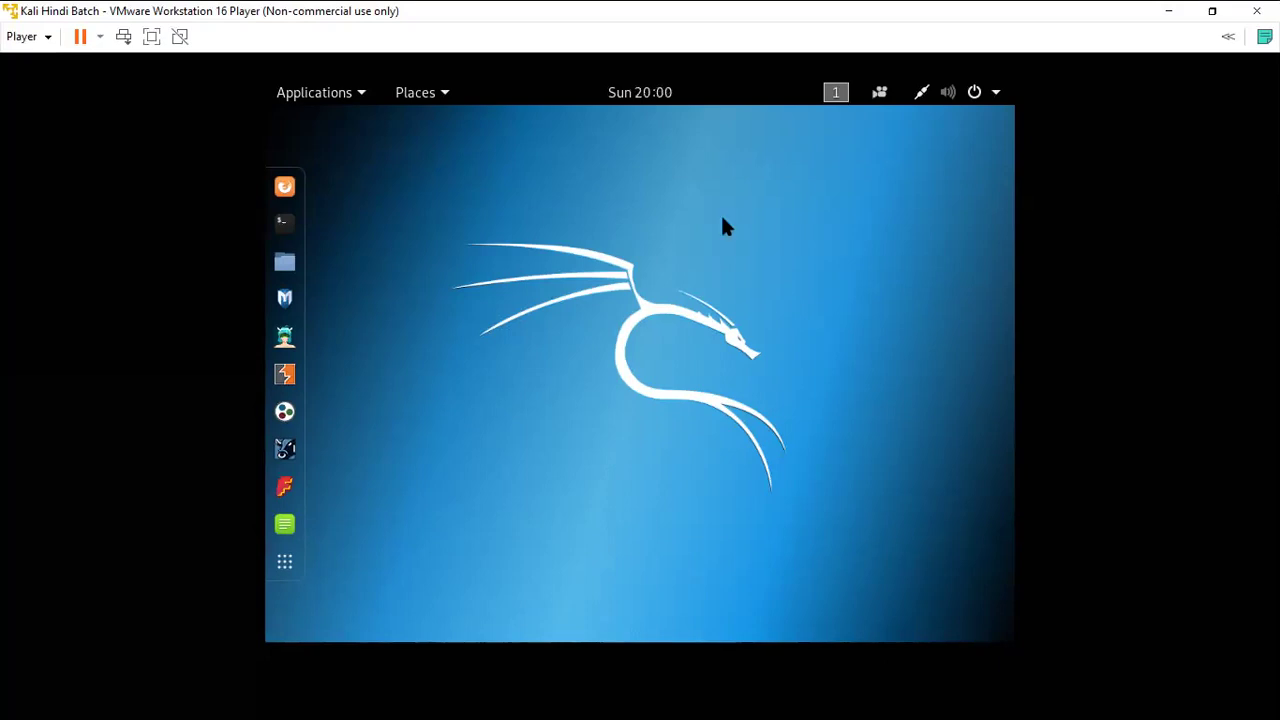
Open a root terminal and list the home folder contents with ls.
click(285, 222)
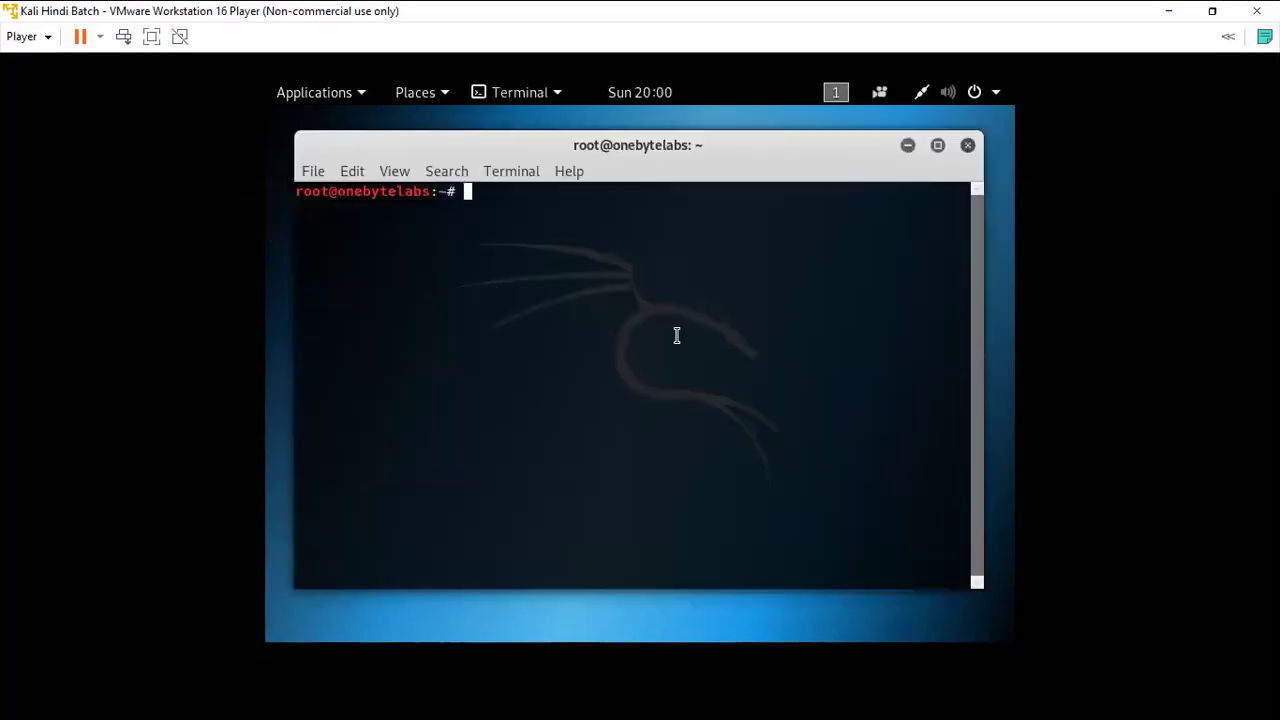
text(ls)
key(Return)
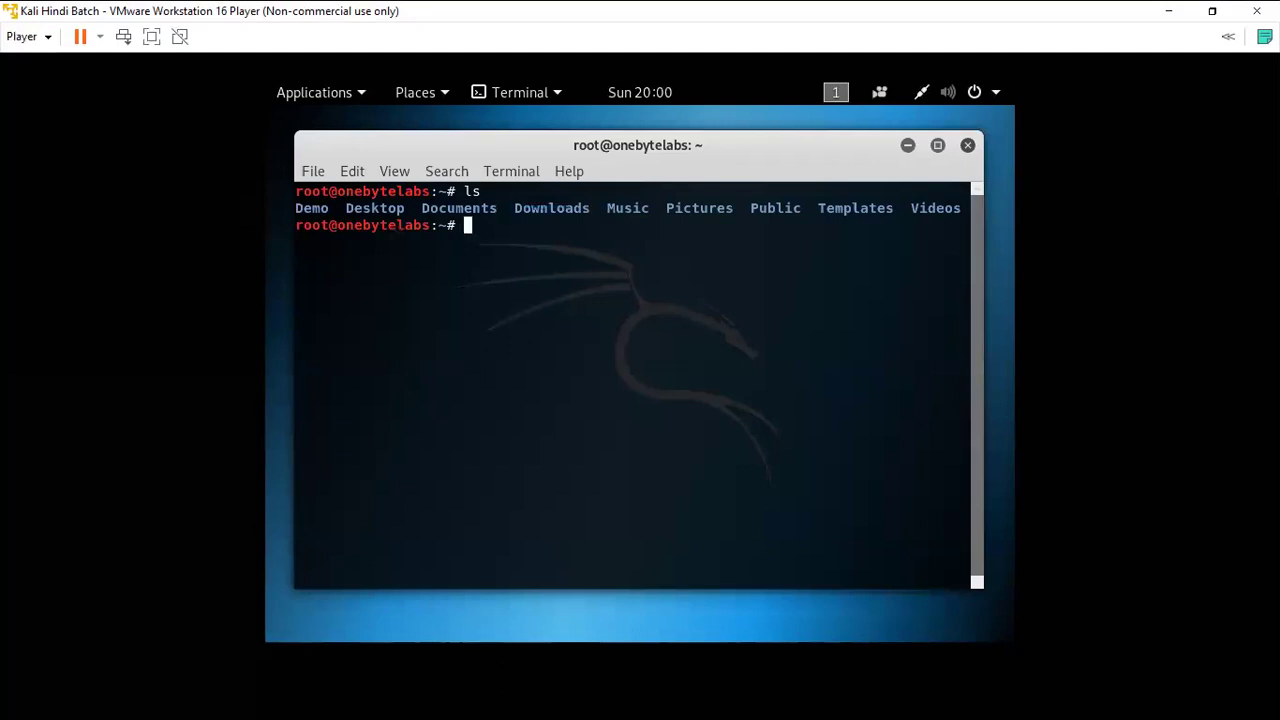
Create the Demo2 folder with mkdir and confirm it appears in a new ls listing.
text(mkdir)
text(Demo2)
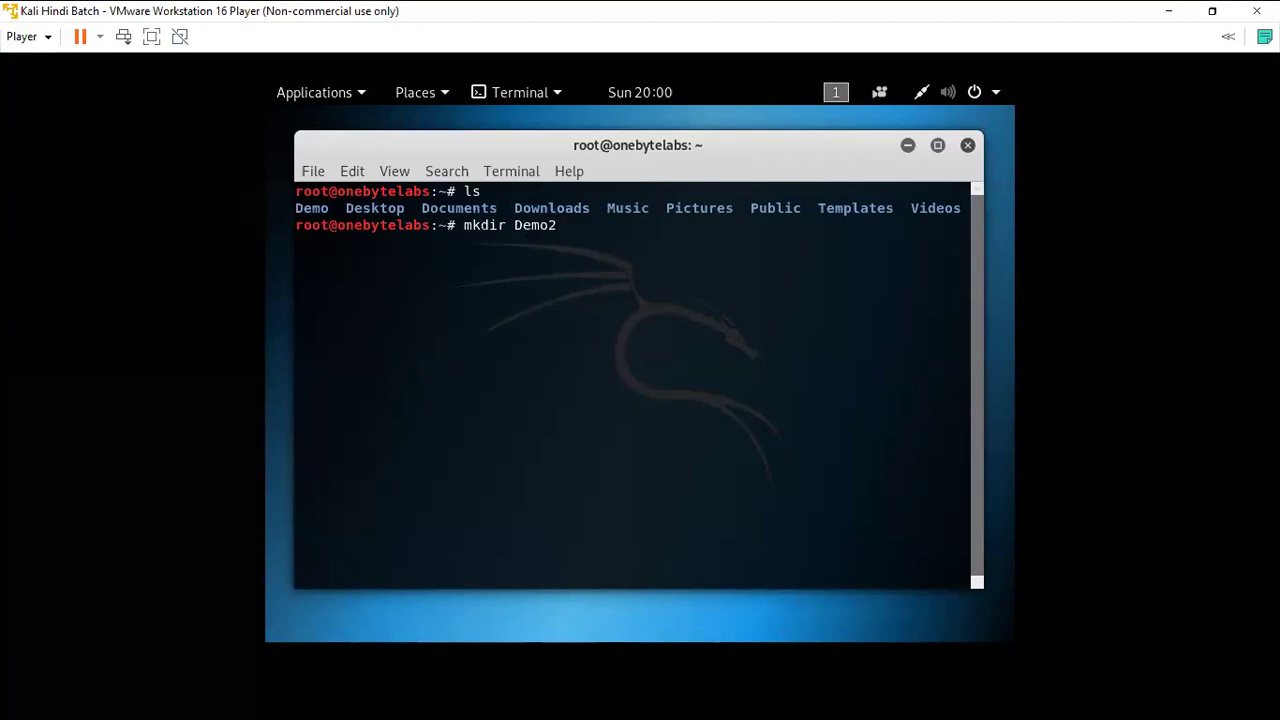
key(Return)
text(ls)
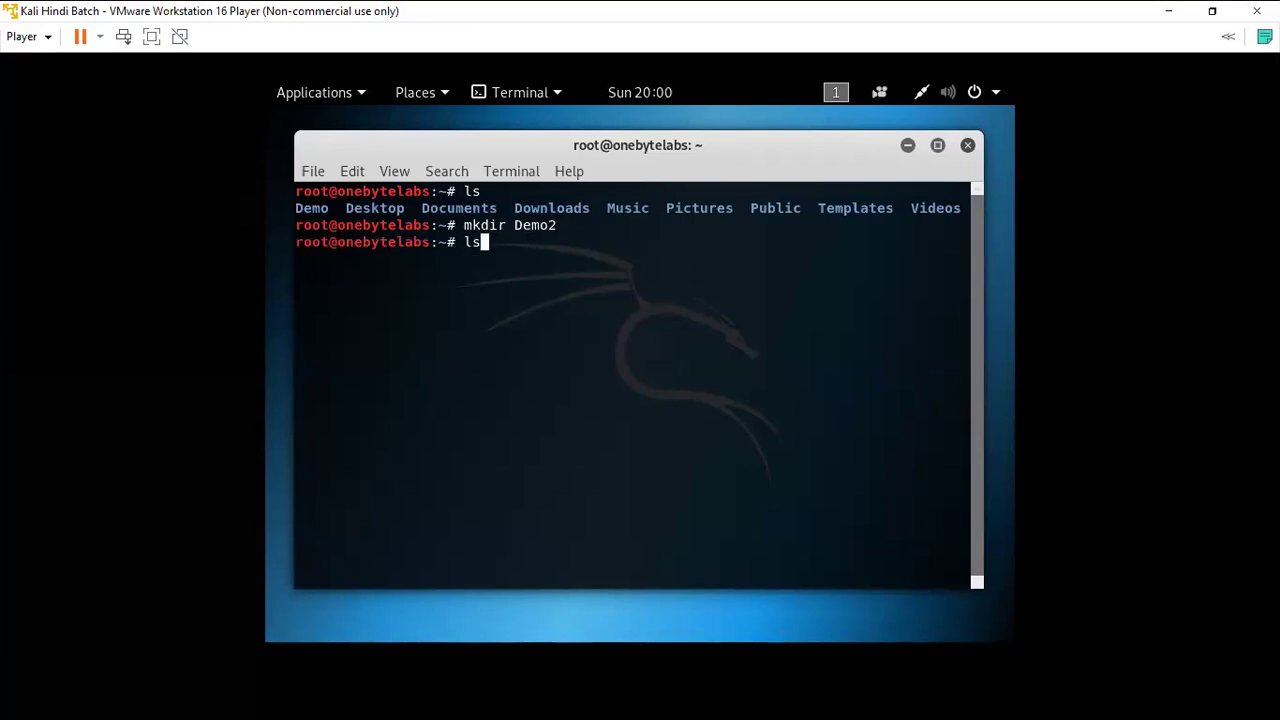
key(Return)
drag(339, 274, 299, 272)
click(470, 291)
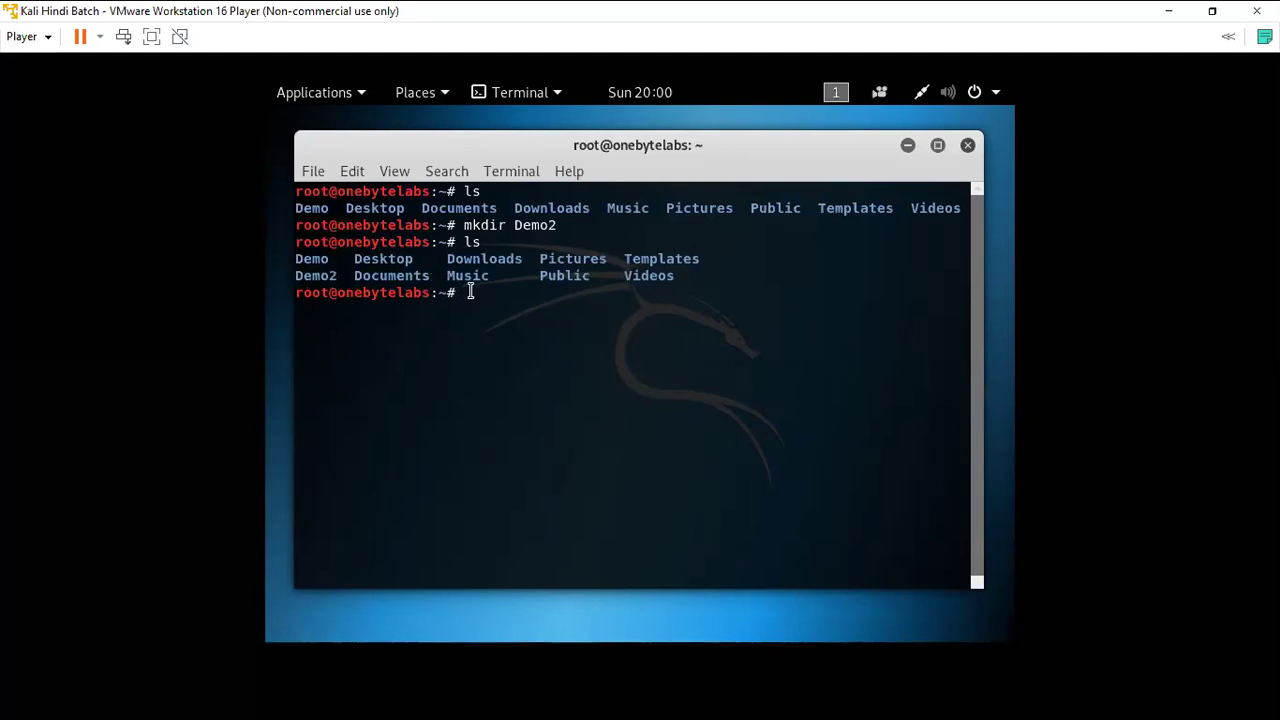
Change into the Demo2 folder using cd with Tab completion.
text(cd Demo)
key(Tab)
key(Tab)
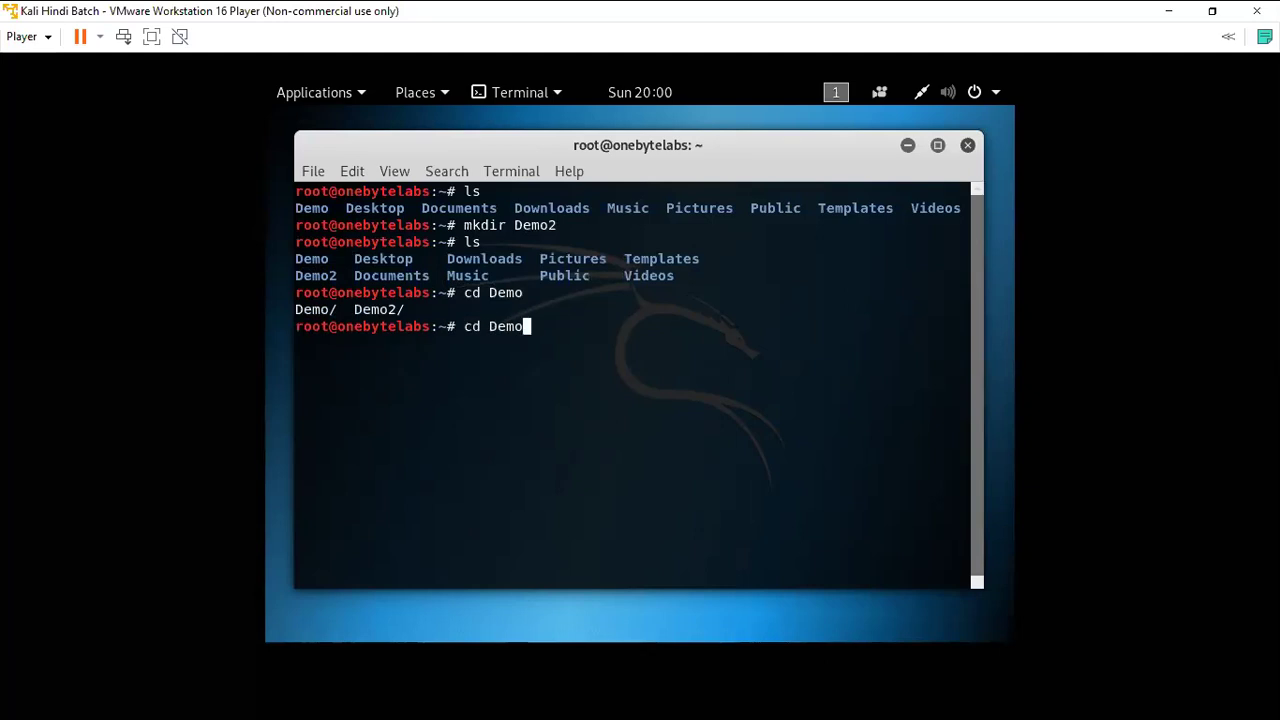
text(2)
key(Return)
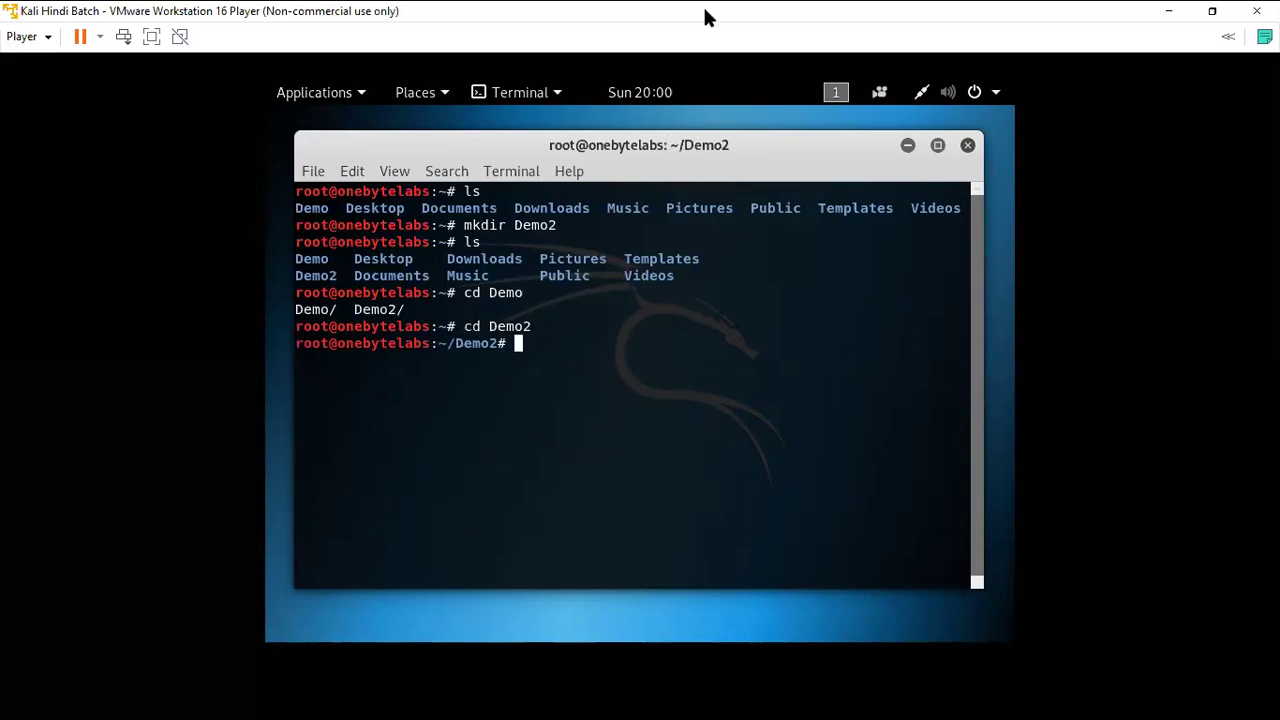
Run ls -la to confirm Demo2 holds only . and .., then close the terminal.
text(ls -la)
key(Return)
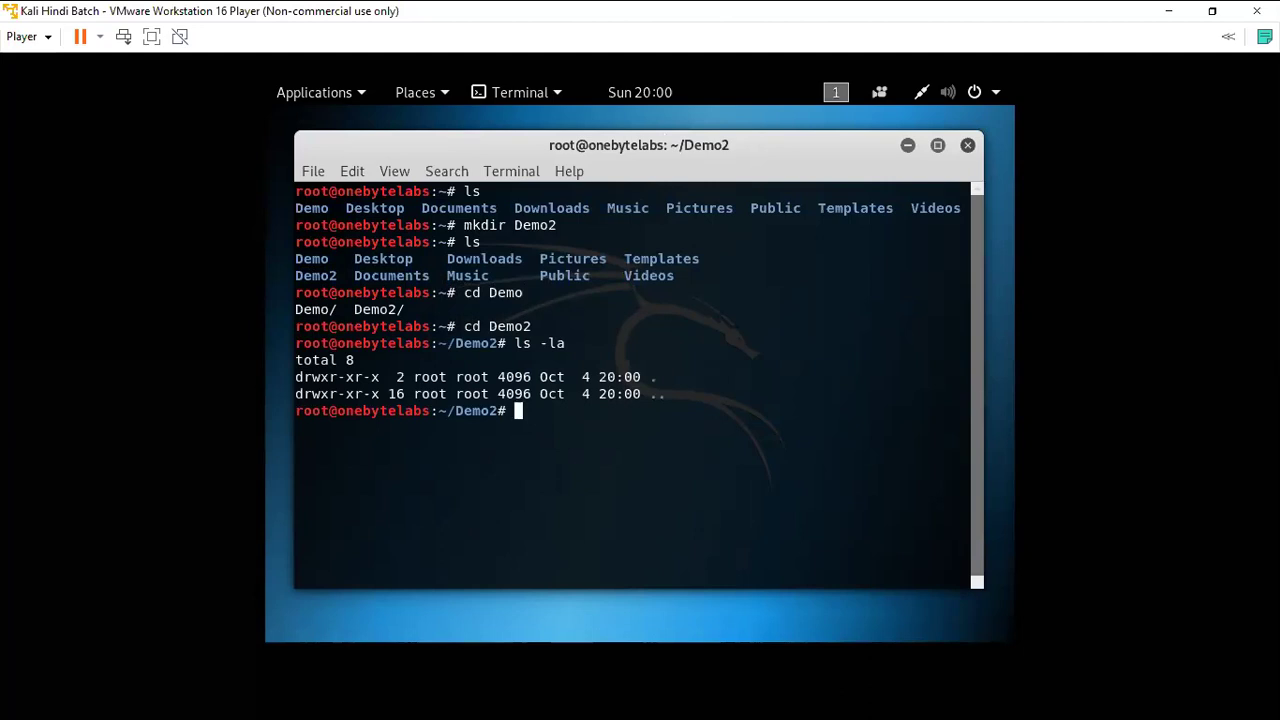
click(967, 146)
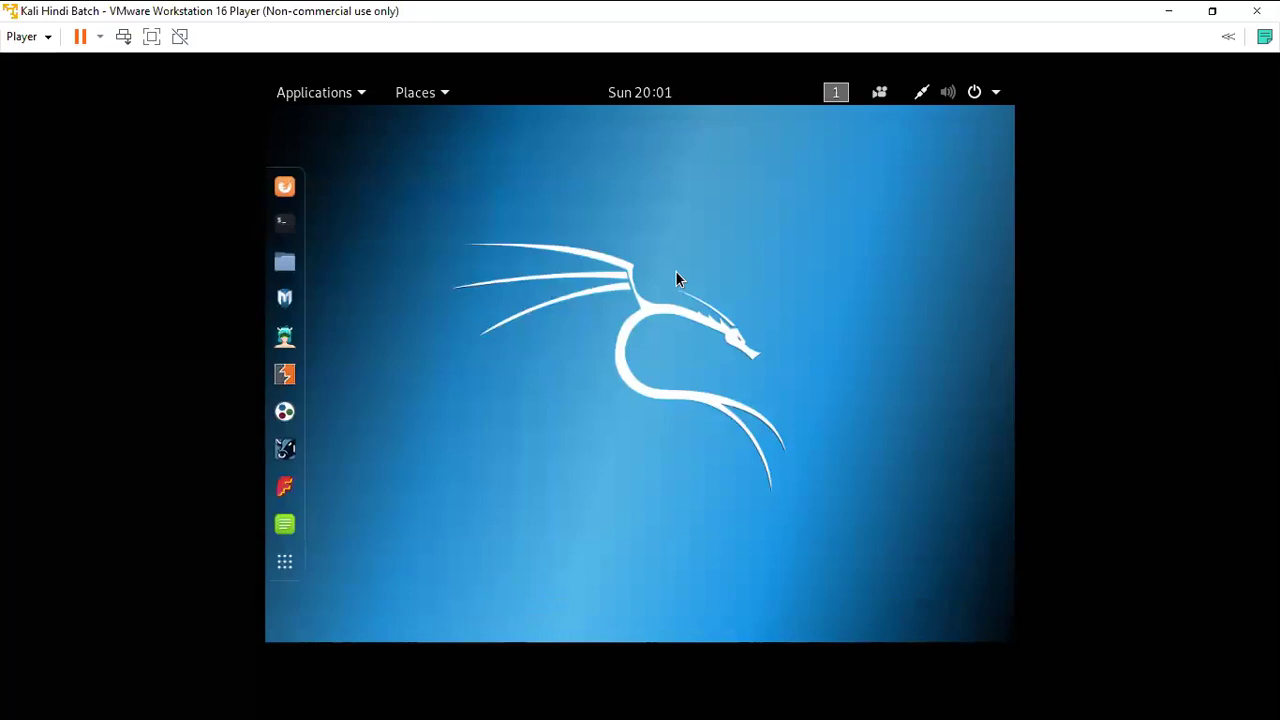